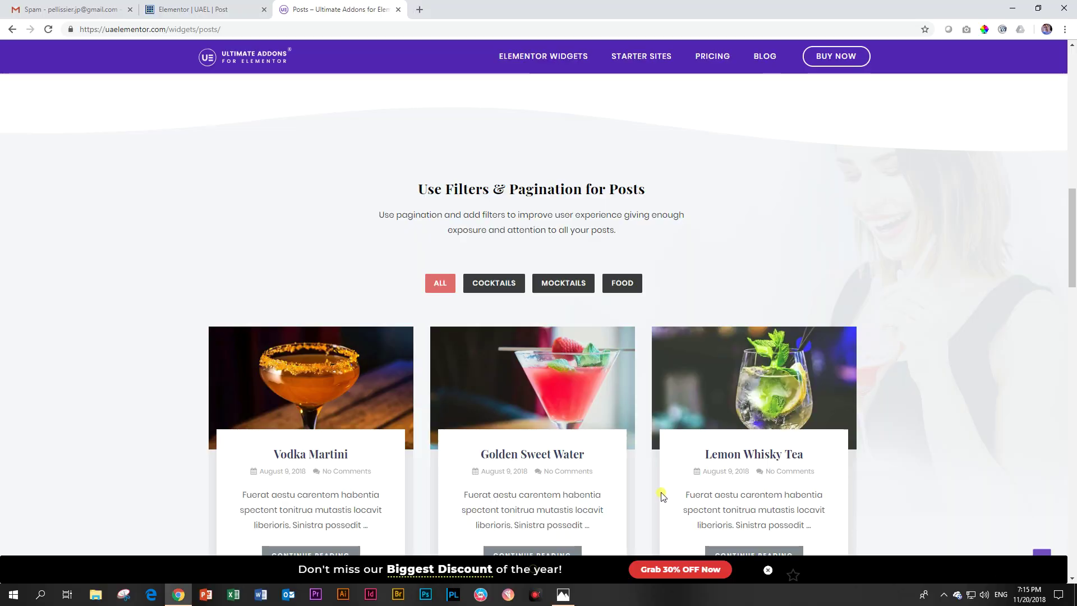
- Close the unused Gmail tab and return to the Elementor page editor
{"action": "scroll", "coordinate": [671, 353], "scroll_direction": "down", "scroll_amount": 3}
{"action": "scroll", "coordinate": [671, 352], "scroll_direction": "down", "scroll_amount": 10}
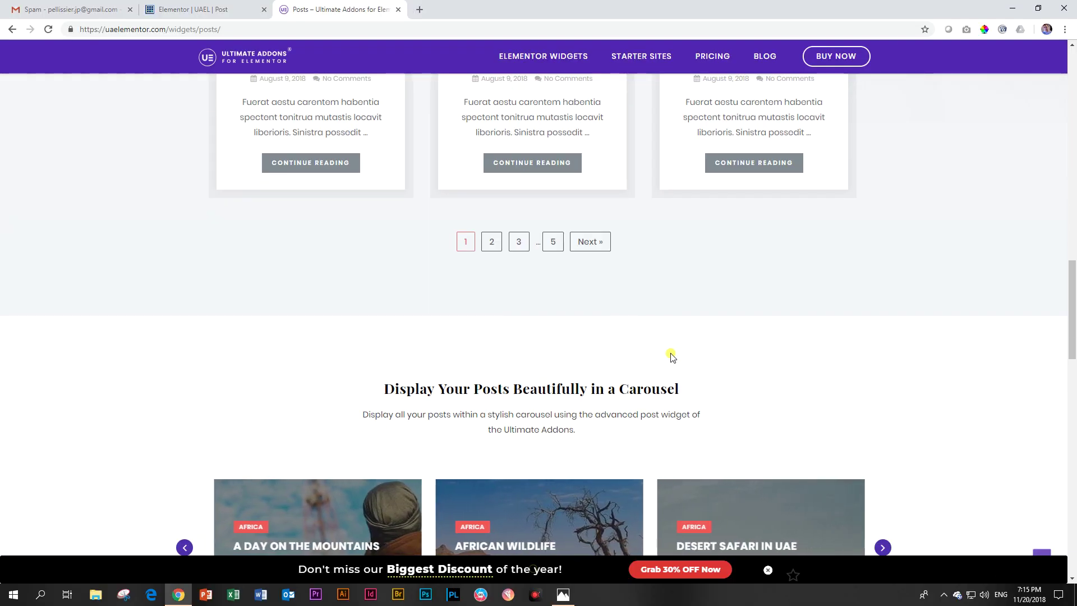
{"action": "scroll", "coordinate": [732, 368], "scroll_direction": "down", "scroll_amount": 3}
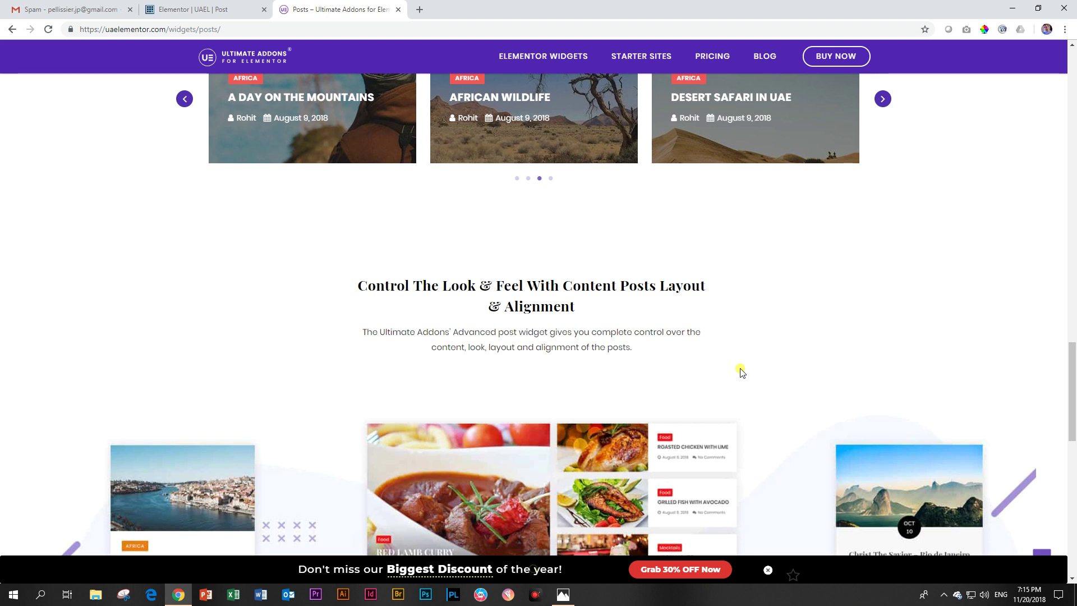
{"action": "scroll", "coordinate": [740, 371], "scroll_direction": "down", "scroll_amount": 3}
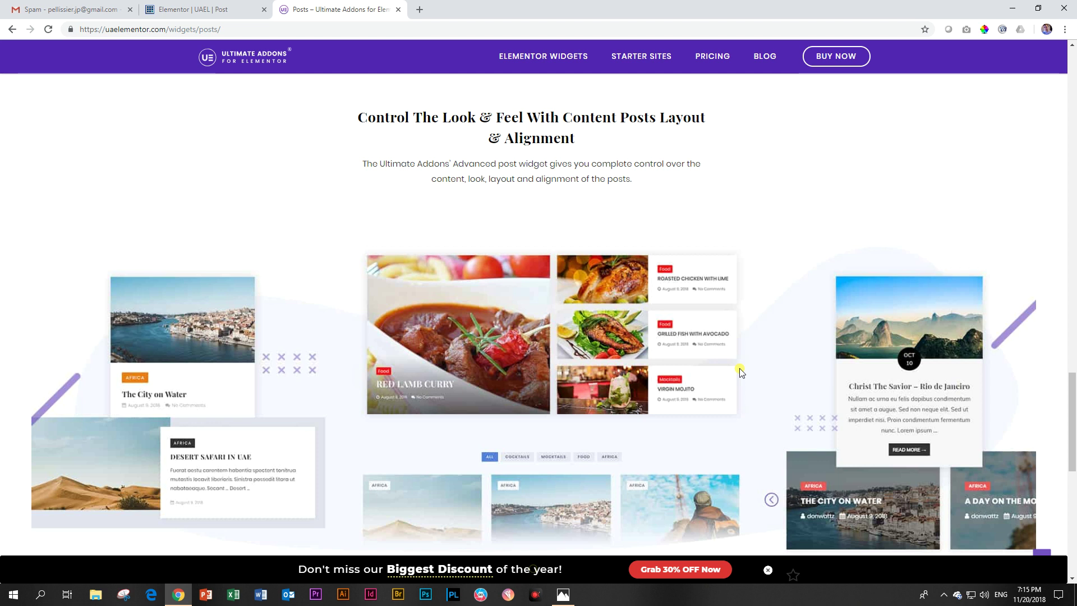
{"action": "scroll", "coordinate": [740, 370], "scroll_direction": "up", "scroll_amount": 8}
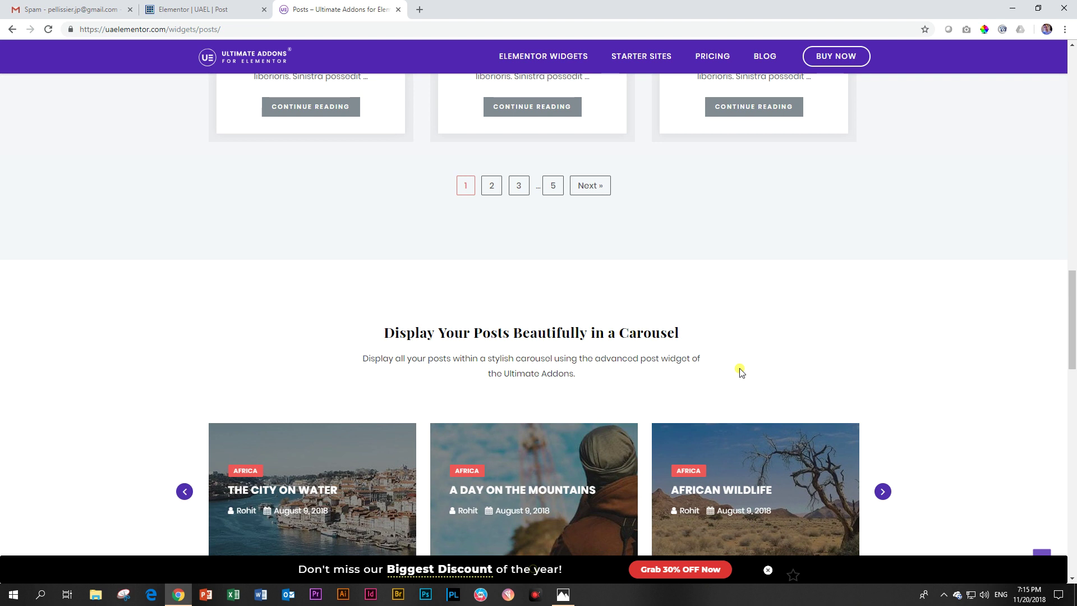
{"action": "scroll", "coordinate": [739, 370], "scroll_direction": "up", "scroll_amount": 5}
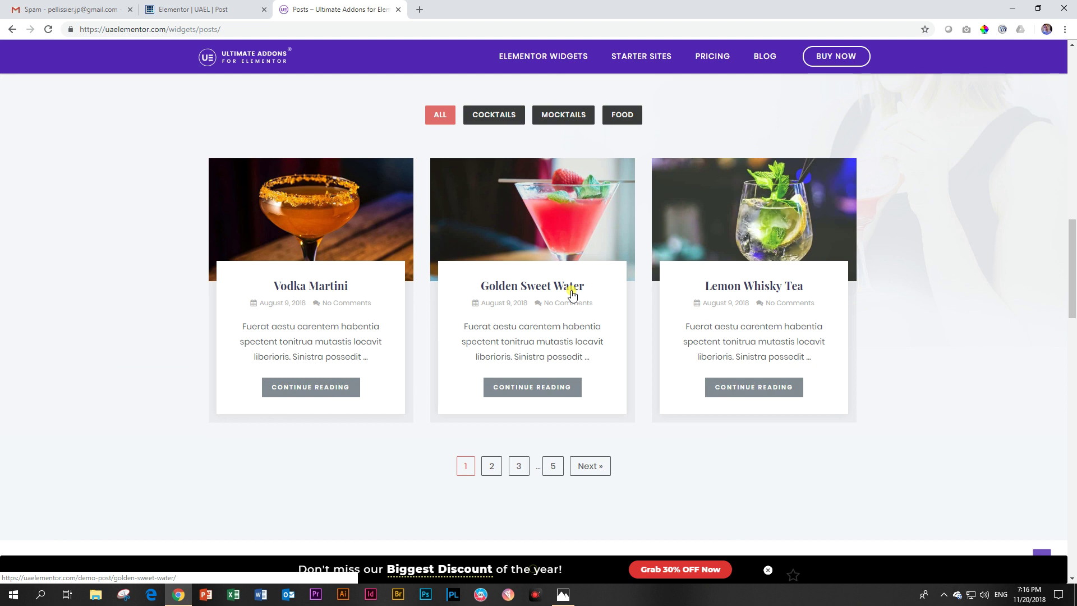
{"action": "scroll", "coordinate": [813, 316], "scroll_direction": "down", "scroll_amount": 10}
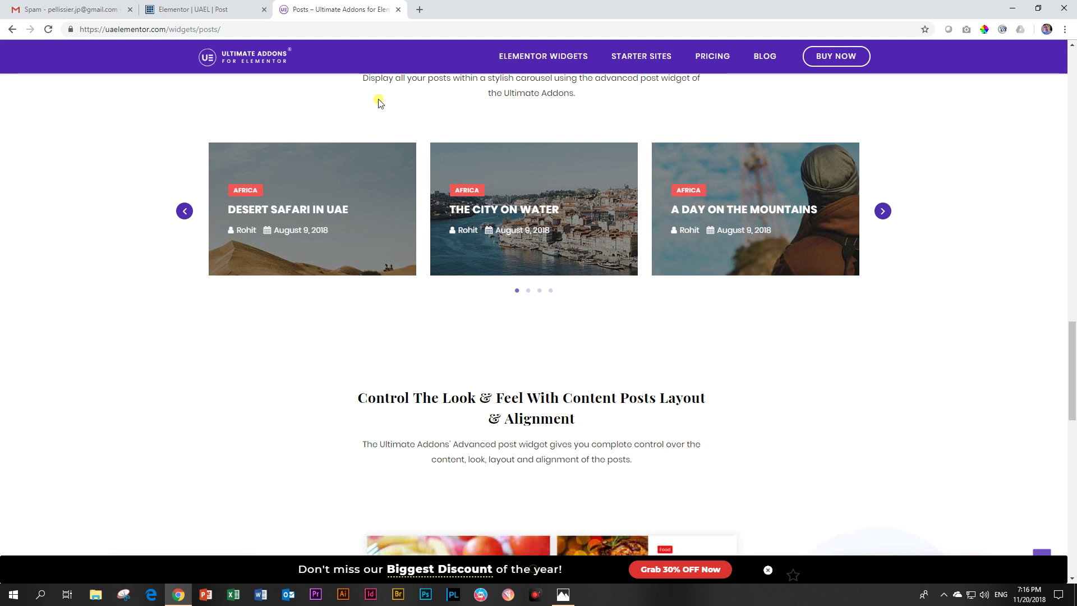
{"action": "scroll", "coordinate": [707, 279], "scroll_direction": "down", "scroll_amount": 4}
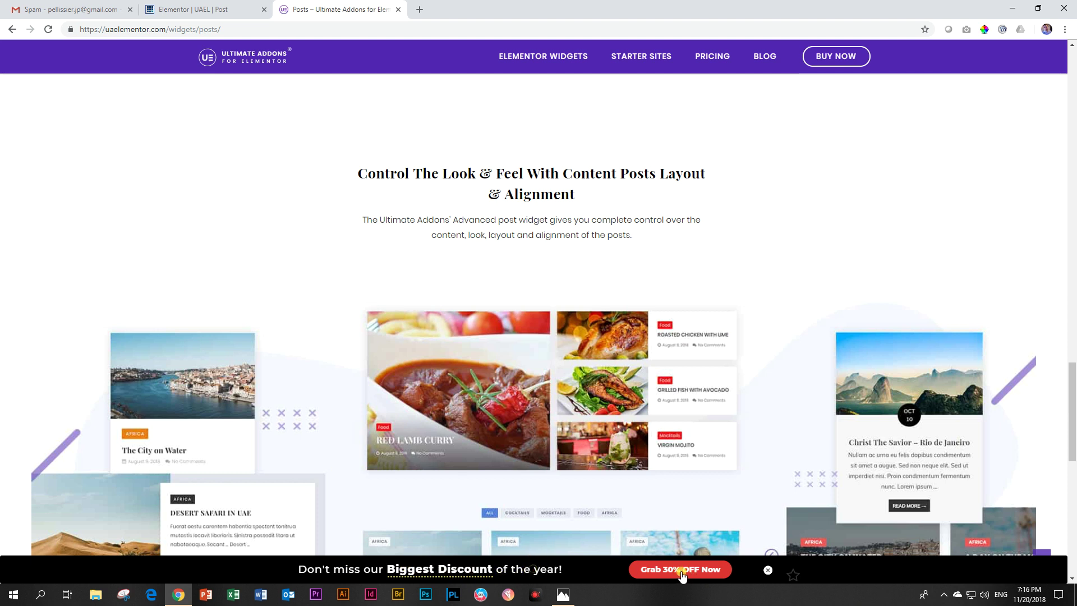
{"action": "scroll", "coordinate": [691, 326], "scroll_direction": "down", "scroll_amount": 5}
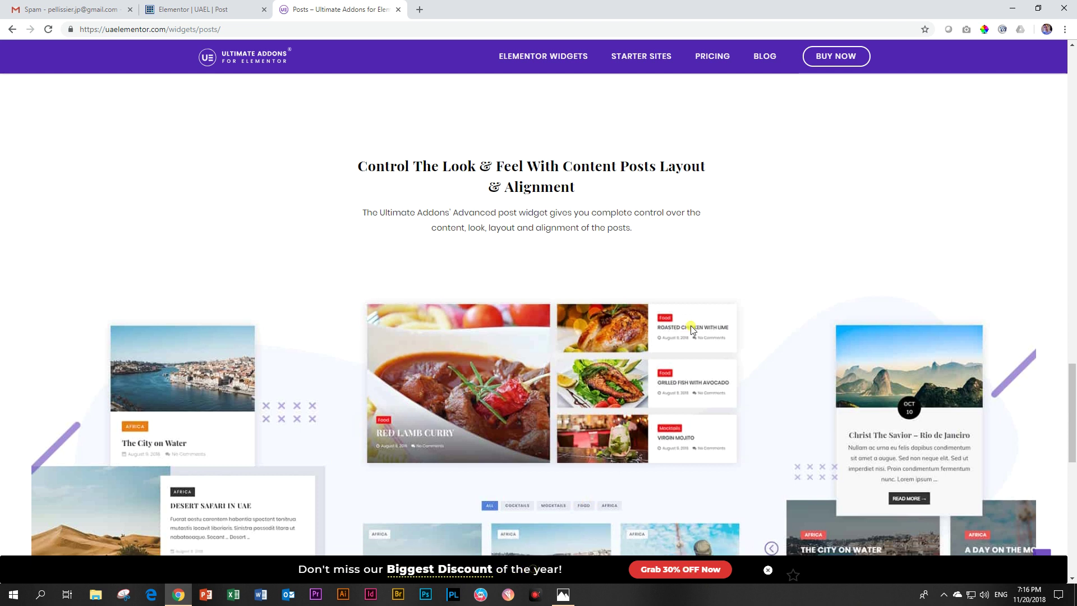
{"action": "scroll", "coordinate": [696, 339], "scroll_direction": "up", "scroll_amount": 7}
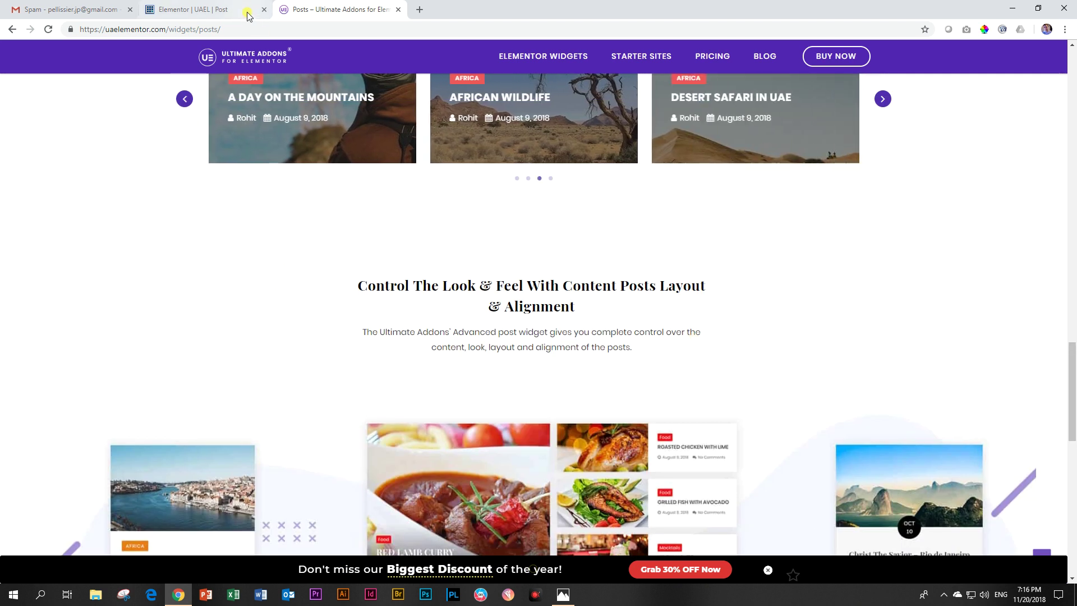
{"action": "left_click", "coordinate": [129, 9]}
{"action": "left_click", "coordinate": [81, 10]}
- Search 'posts' in the widget panel and drop the UAEL Posts widget into the empty section
{"action": "scroll", "coordinate": [765, 374], "scroll_direction": "down", "scroll_amount": 8}
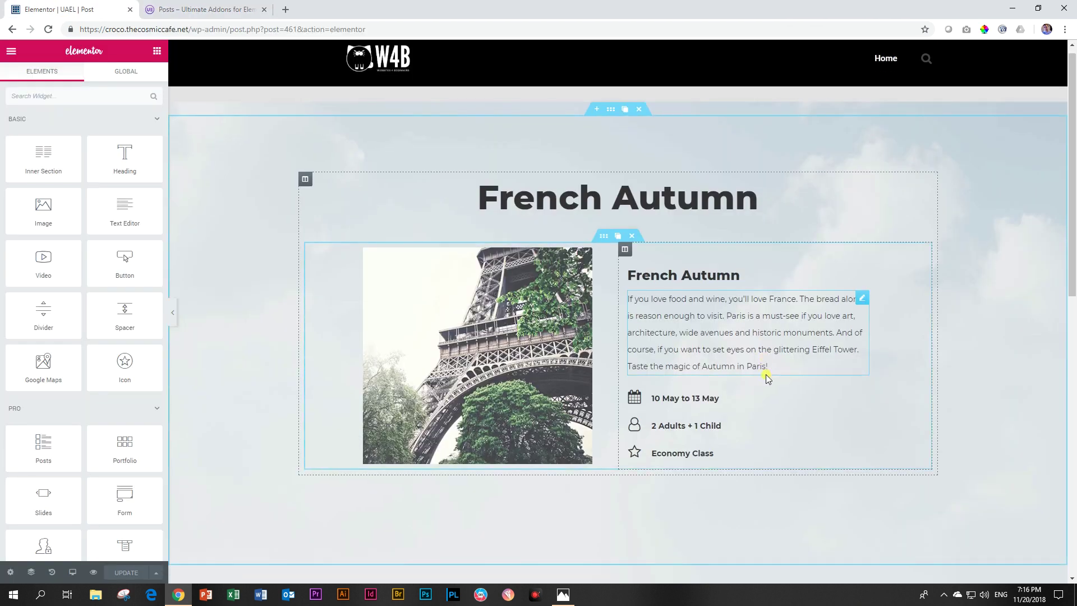
{"action": "scroll", "coordinate": [766, 380], "scroll_direction": "down", "scroll_amount": 2}
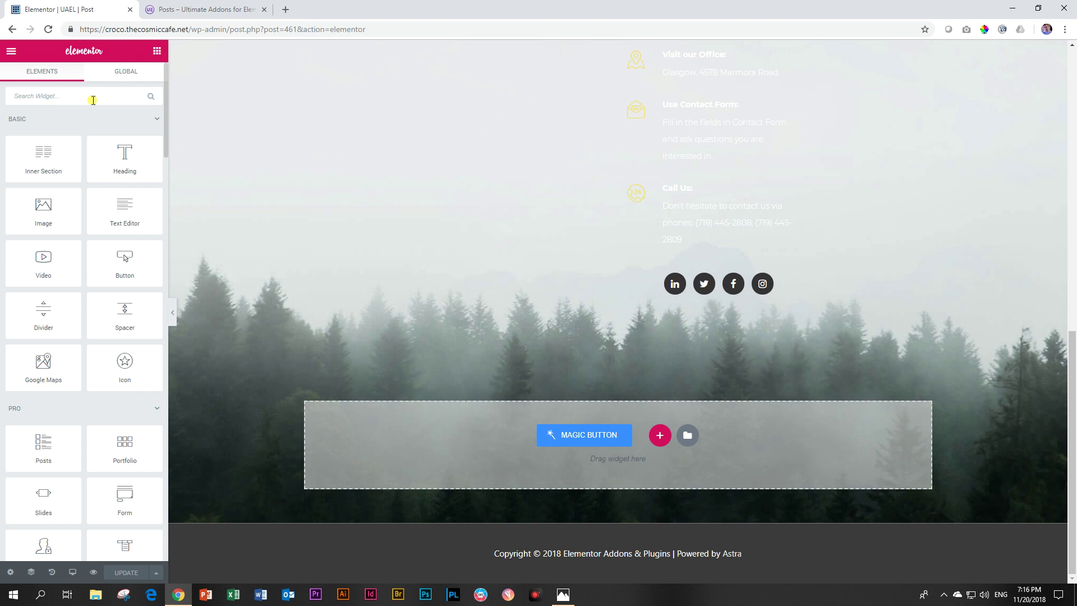
{"action": "type", "text": "po"}
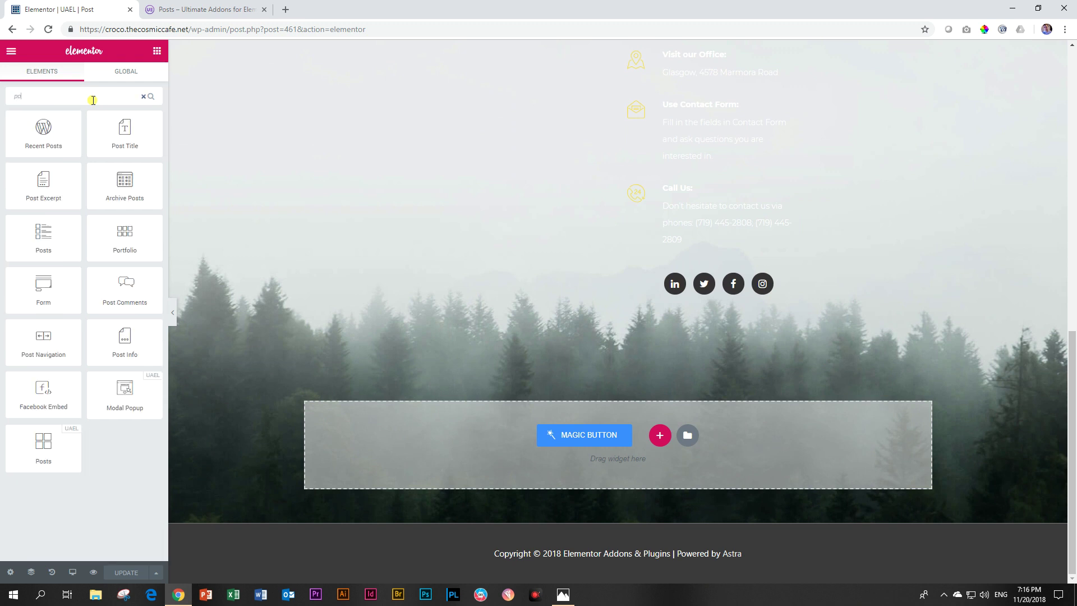
{"action": "type", "text": "sts"}
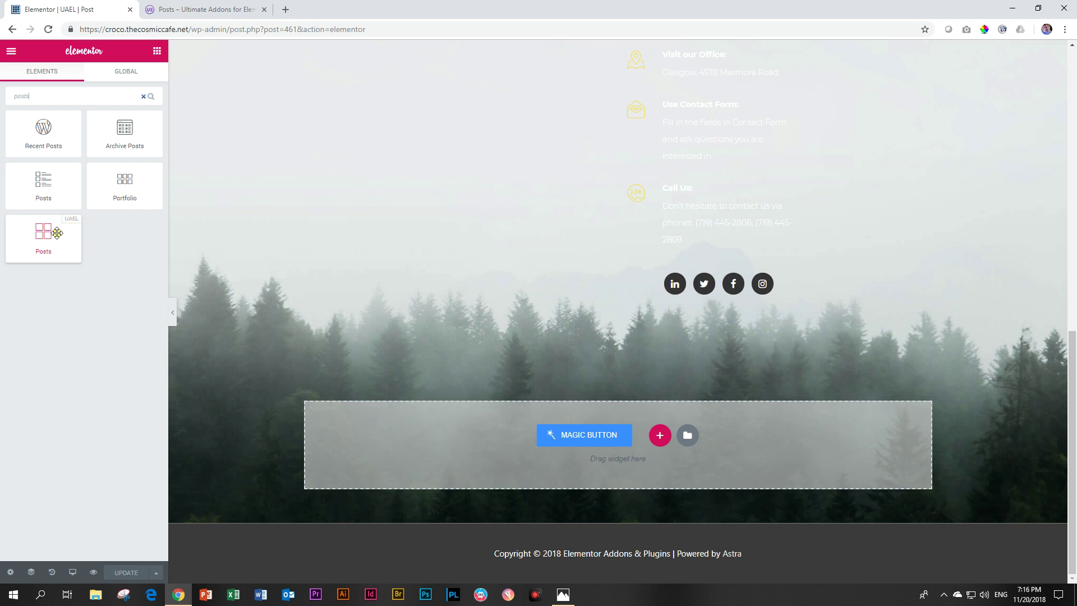
{"action": "left_click_drag", "start_coordinate": [57, 233], "coordinate": [618, 428]}
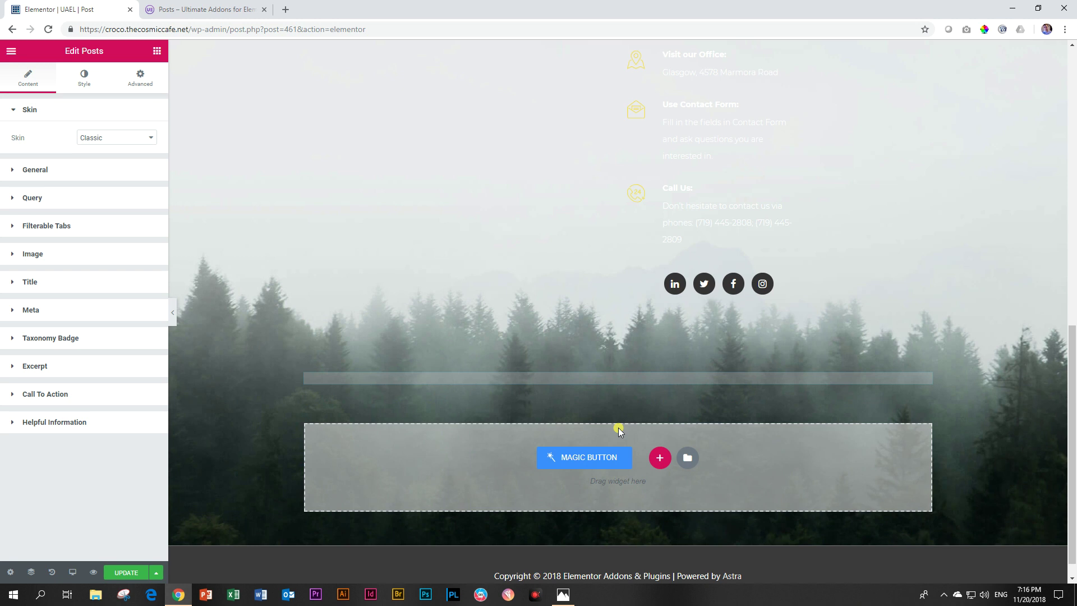
- Review the available post skins in the Skin dropdown, keeping Classic unchanged
{"action": "scroll", "coordinate": [619, 428], "scroll_direction": "down", "scroll_amount": 5}
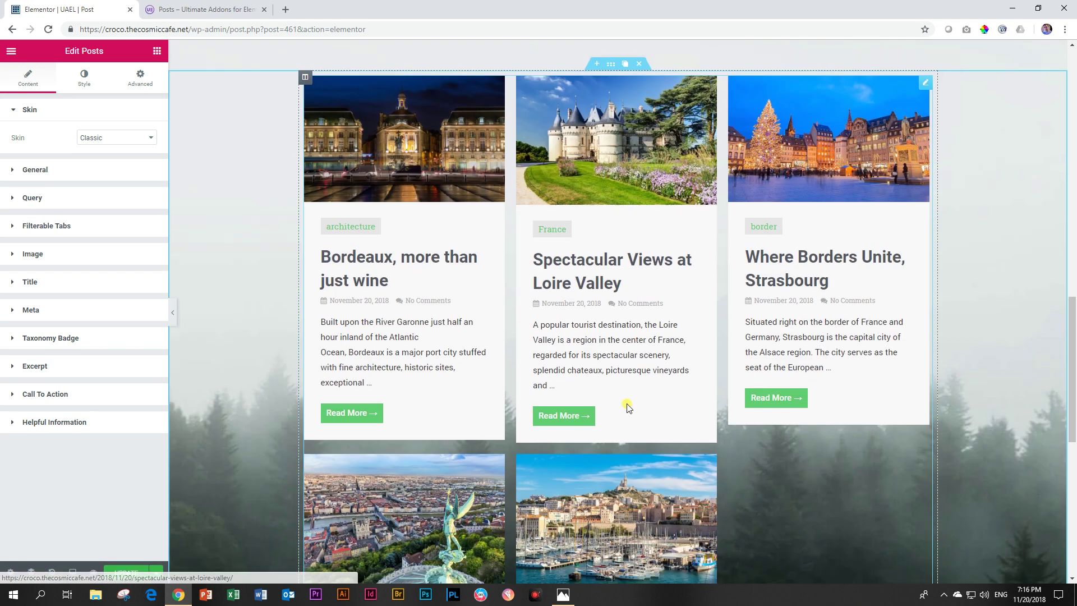
{"action": "scroll", "coordinate": [628, 405], "scroll_direction": "down", "scroll_amount": 4}
{"action": "scroll", "coordinate": [628, 405], "scroll_direction": "up", "scroll_amount": 3}
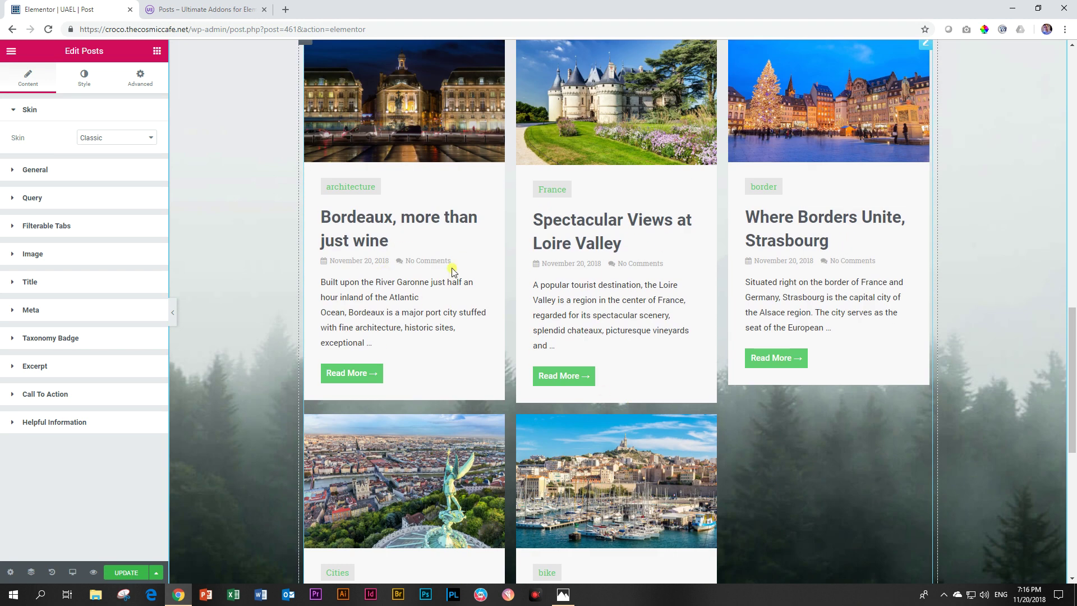
{"action": "scroll", "coordinate": [745, 291], "scroll_direction": "down", "scroll_amount": 4}
{"action": "scroll", "coordinate": [716, 300], "scroll_direction": "up", "scroll_amount": 5}
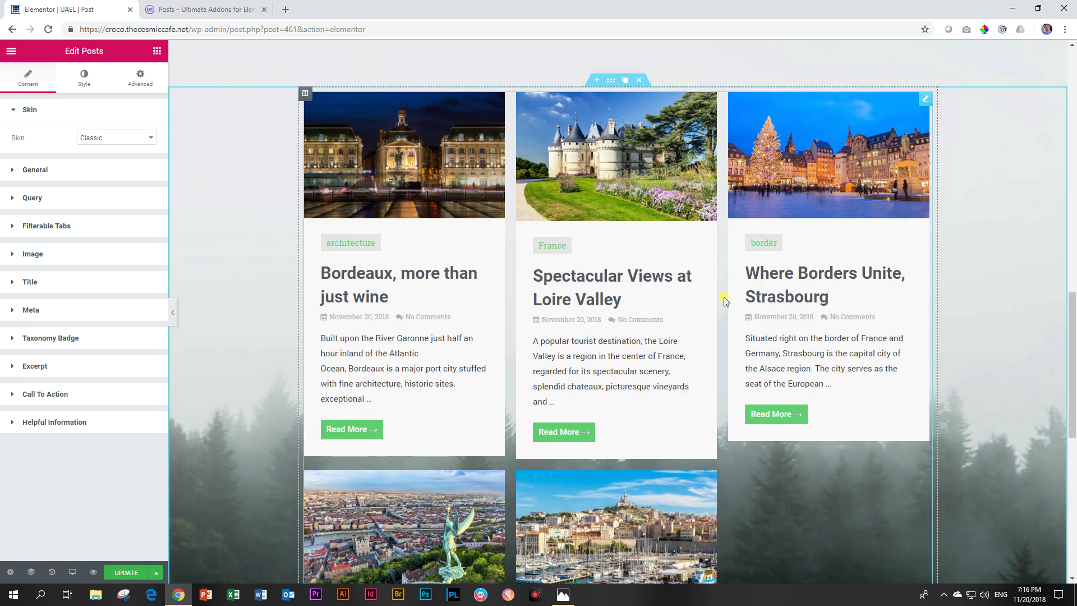
{"action": "scroll", "coordinate": [723, 300], "scroll_direction": "down", "scroll_amount": 5}
{"action": "scroll", "coordinate": [726, 298], "scroll_direction": "up", "scroll_amount": 6}
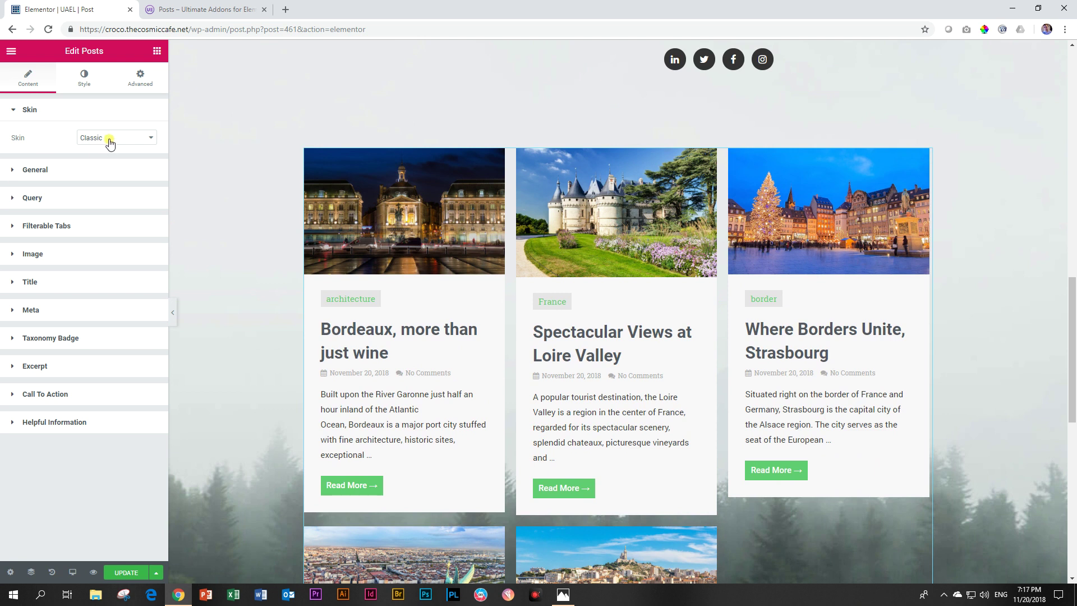
{"action": "scroll", "coordinate": [287, 274], "scroll_direction": "down", "scroll_amount": 1}
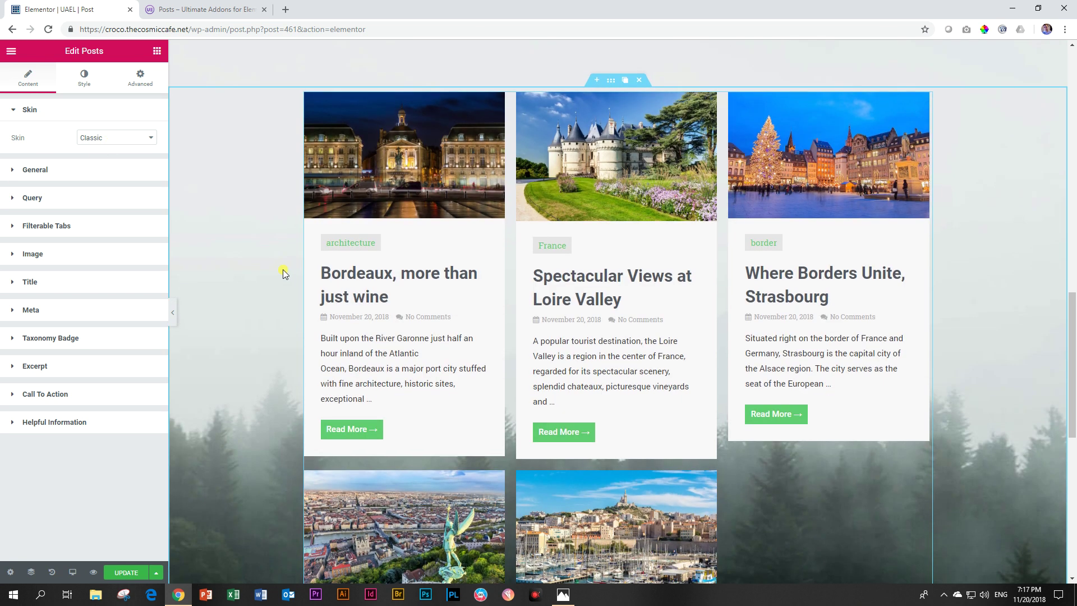
{"action": "left_click", "coordinate": [50, 170]}
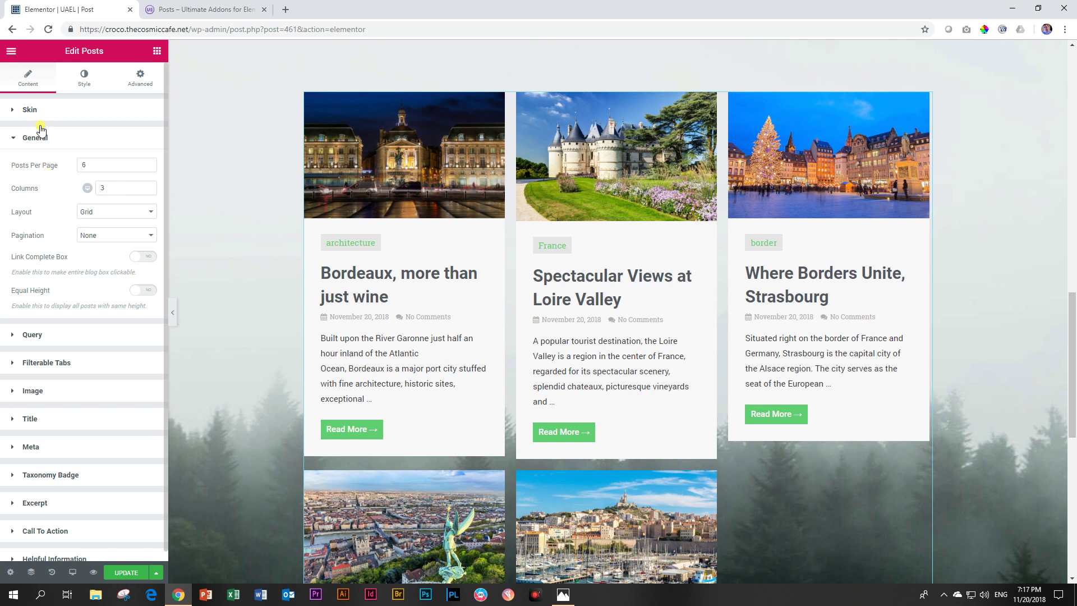
{"action": "left_click", "coordinate": [35, 110]}
{"action": "left_click", "coordinate": [98, 143]}
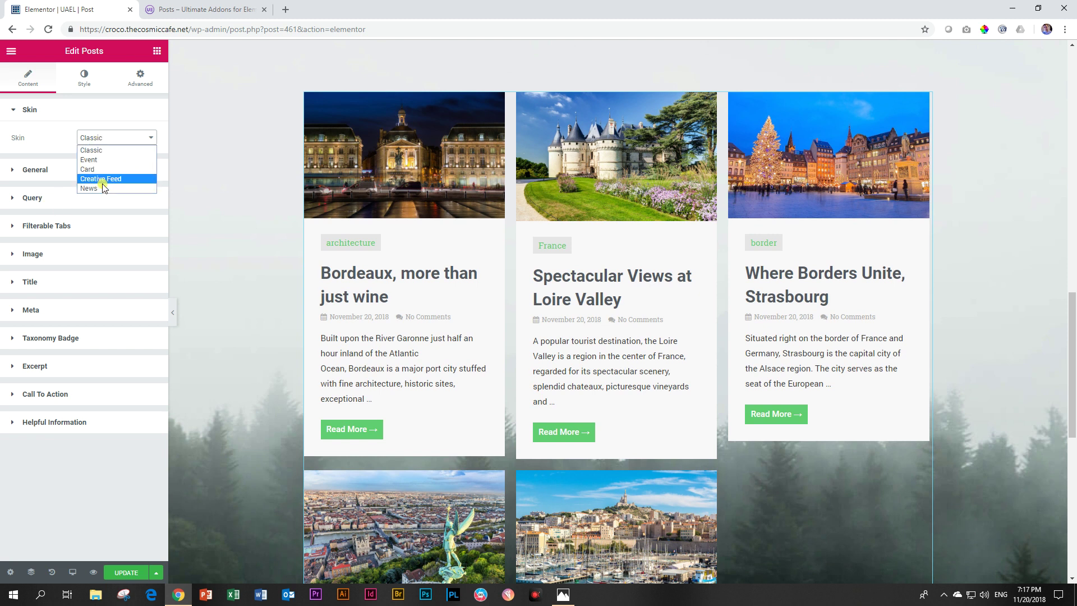
{"action": "left_click", "coordinate": [34, 114]}
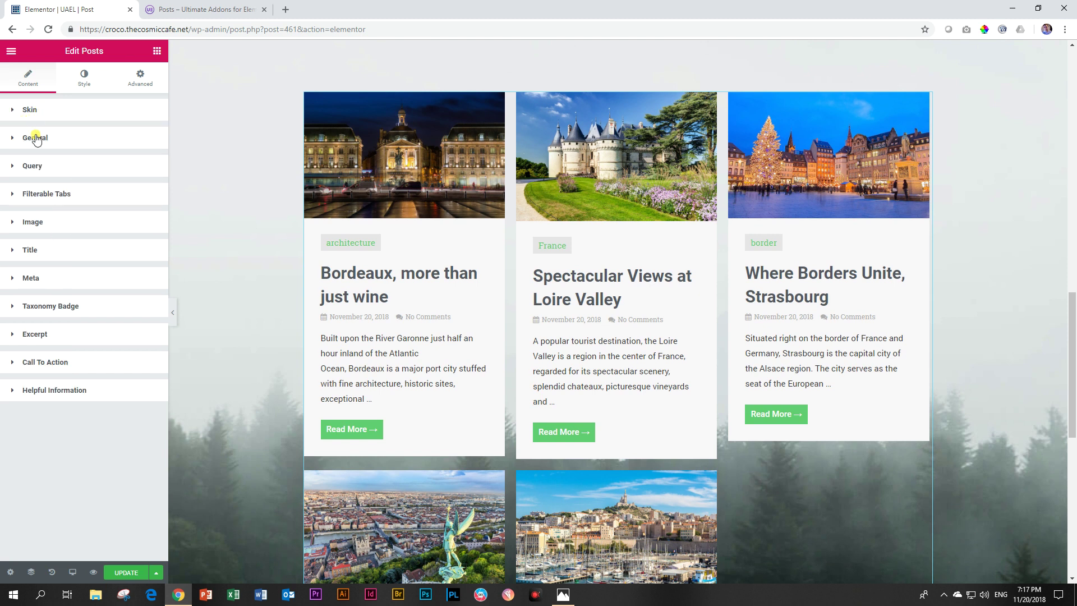
- Change the General Layout to Masonry, then to Carousel
{"action": "left_click", "coordinate": [36, 137]}
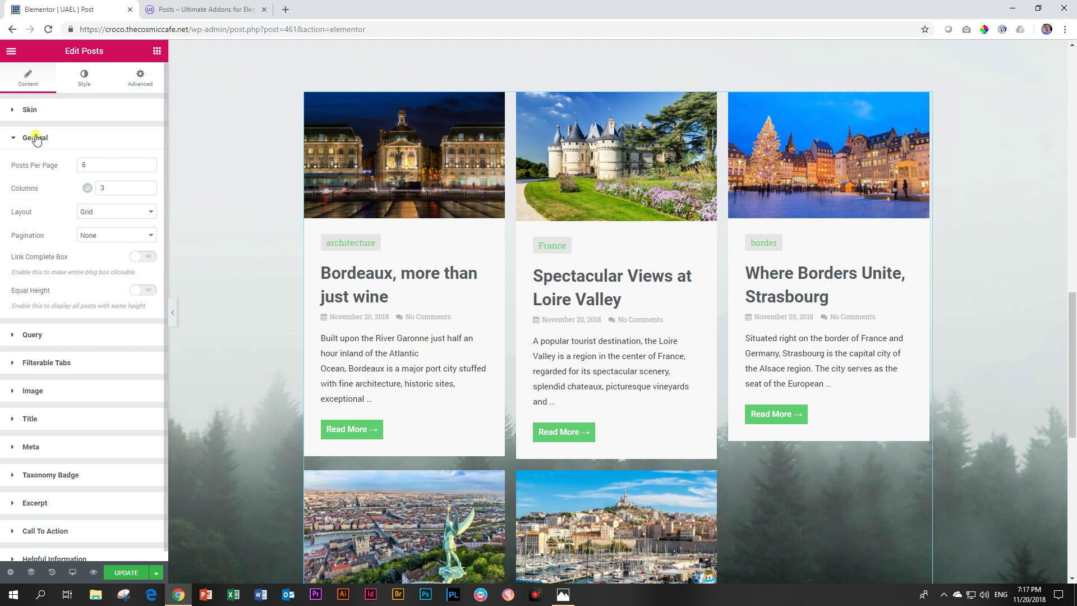
{"action": "left_click", "coordinate": [108, 212]}
{"action": "left_click", "coordinate": [100, 235]}
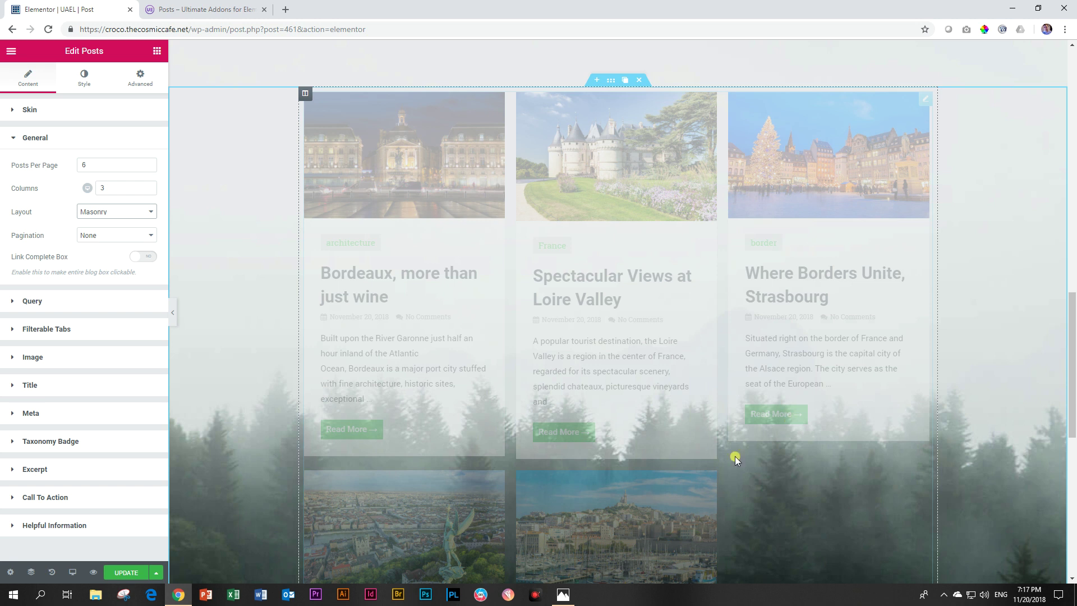
{"action": "scroll", "coordinate": [772, 394], "scroll_direction": "down", "scroll_amount": 6}
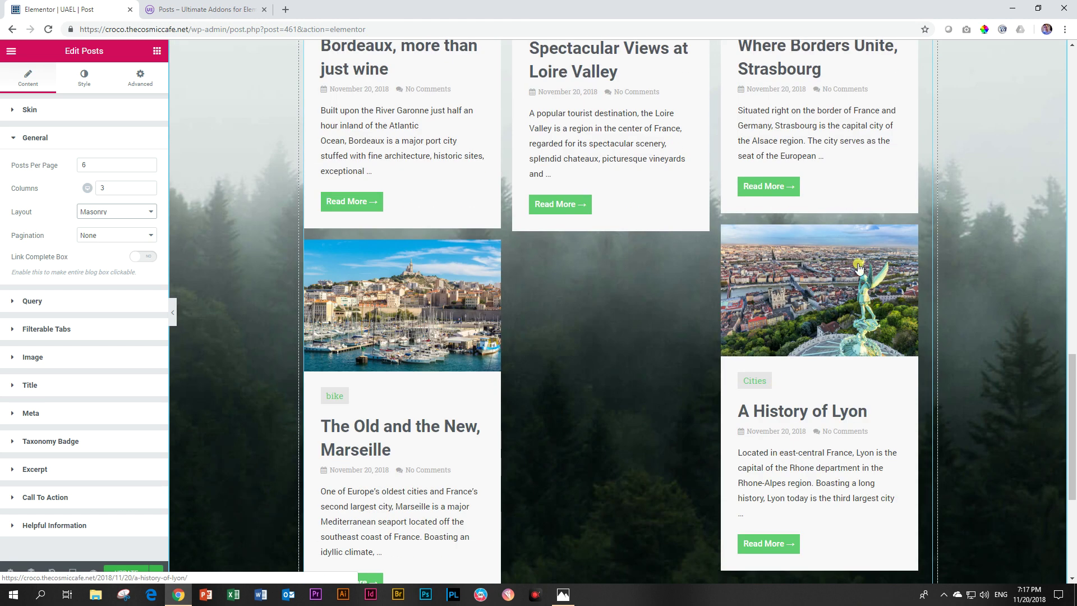
{"action": "left_click", "coordinate": [108, 215]}
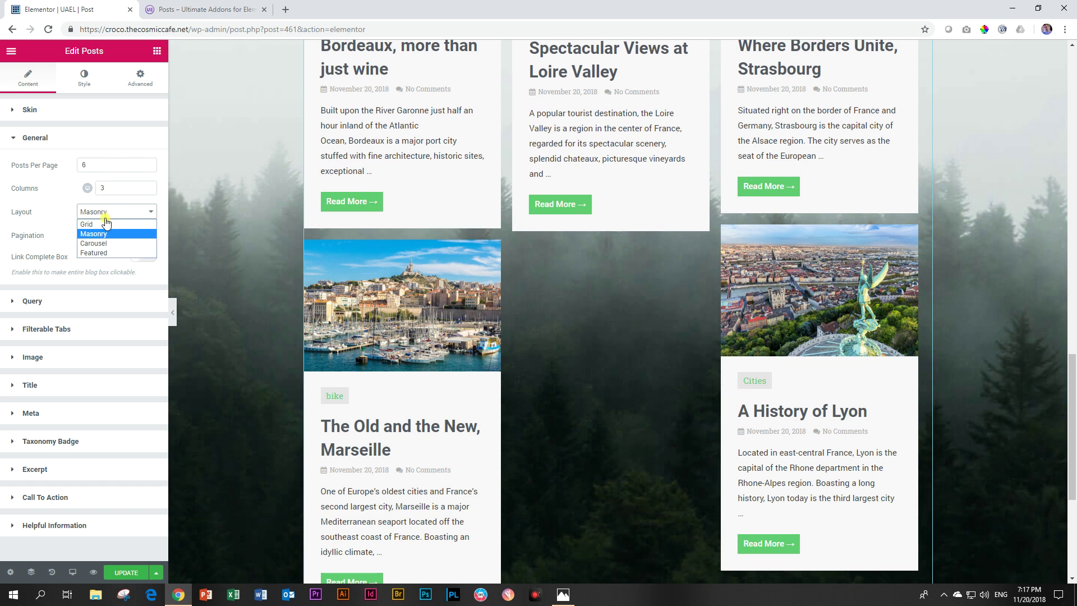
{"action": "left_click", "coordinate": [103, 247]}
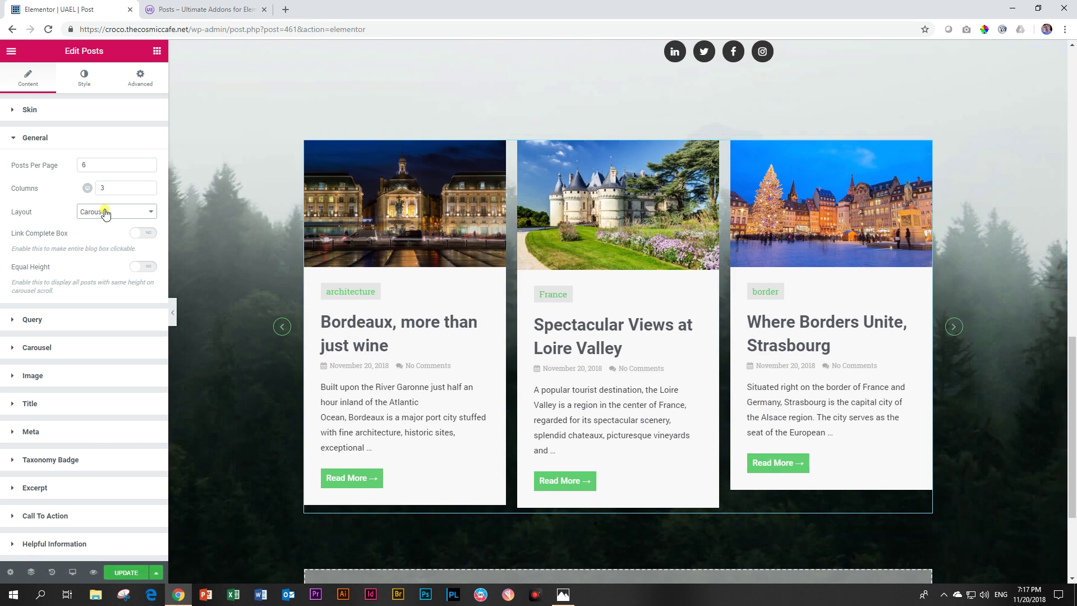
{"action": "left_click", "coordinate": [106, 212]}
- Switch the posts layout to Featured
{"action": "left_click", "coordinate": [96, 253]}
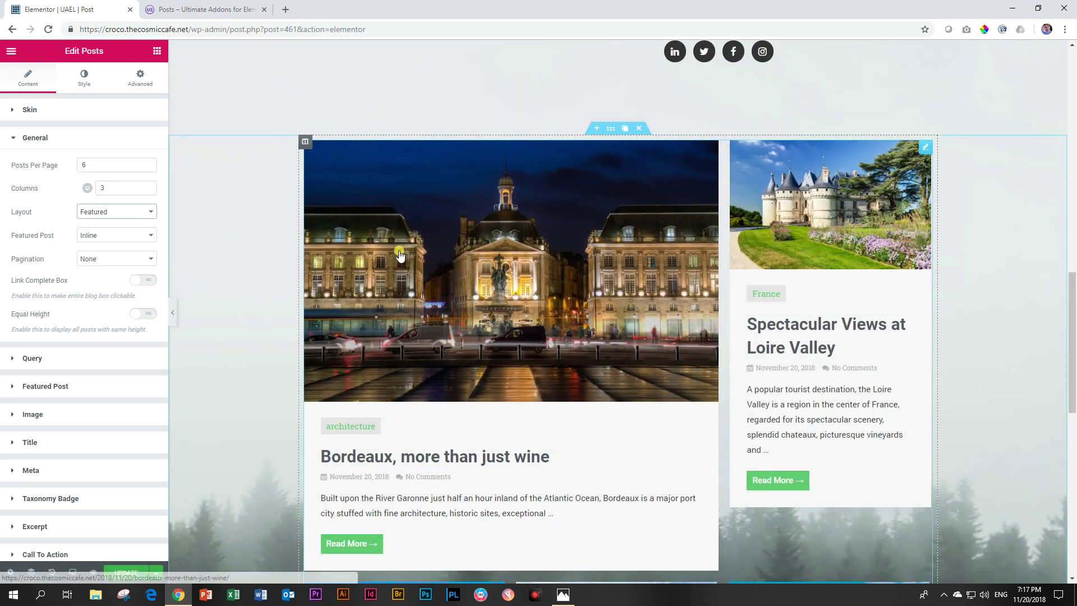
{"action": "scroll", "coordinate": [756, 213], "scroll_direction": "down", "scroll_amount": 3}
{"action": "scroll", "coordinate": [541, 397], "scroll_direction": "down", "scroll_amount": 5}
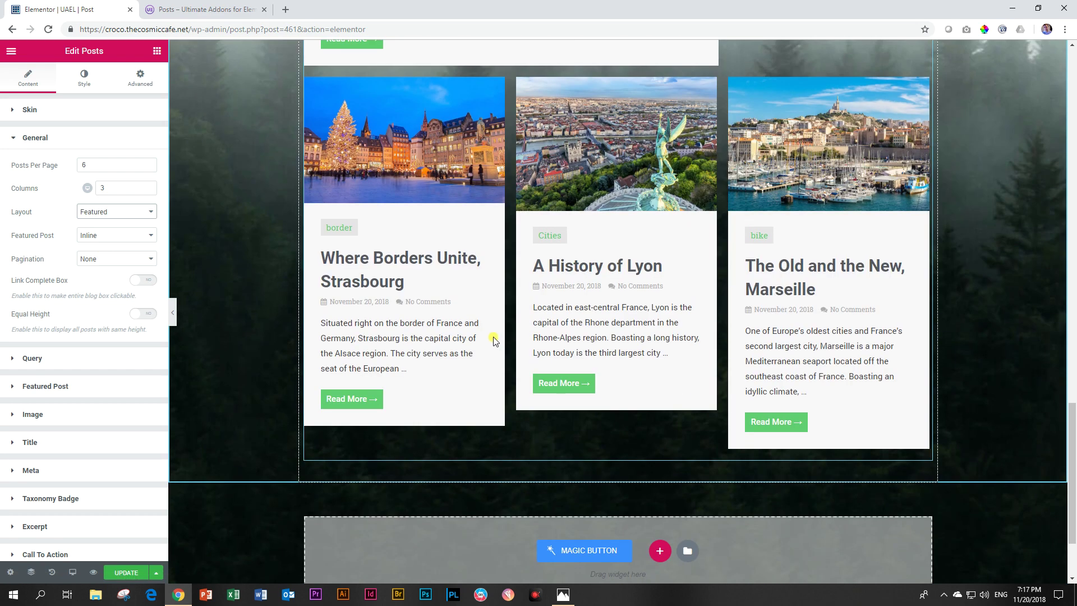
{"action": "scroll", "coordinate": [496, 341], "scroll_direction": "up", "scroll_amount": 9}
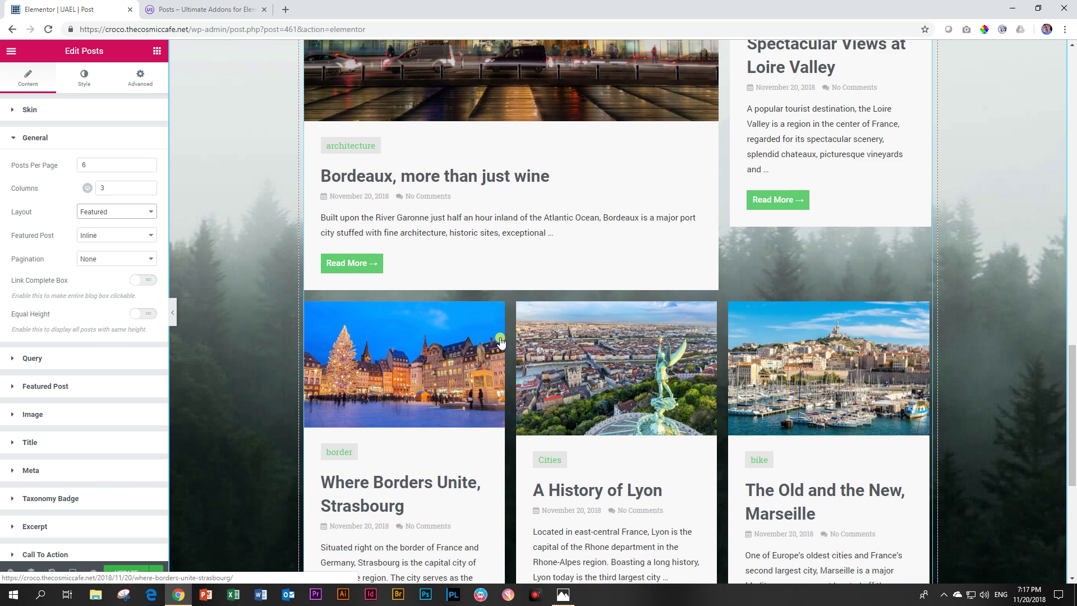
{"action": "scroll", "coordinate": [500, 338], "scroll_direction": "down", "scroll_amount": 4}
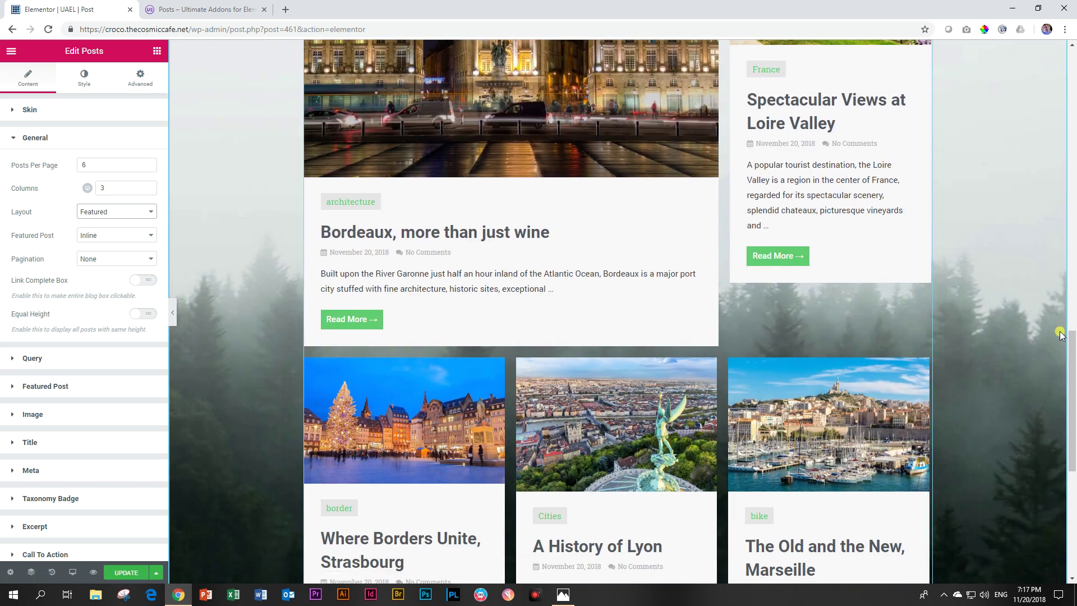
{"action": "scroll", "coordinate": [598, 418], "scroll_direction": "down", "scroll_amount": 4}
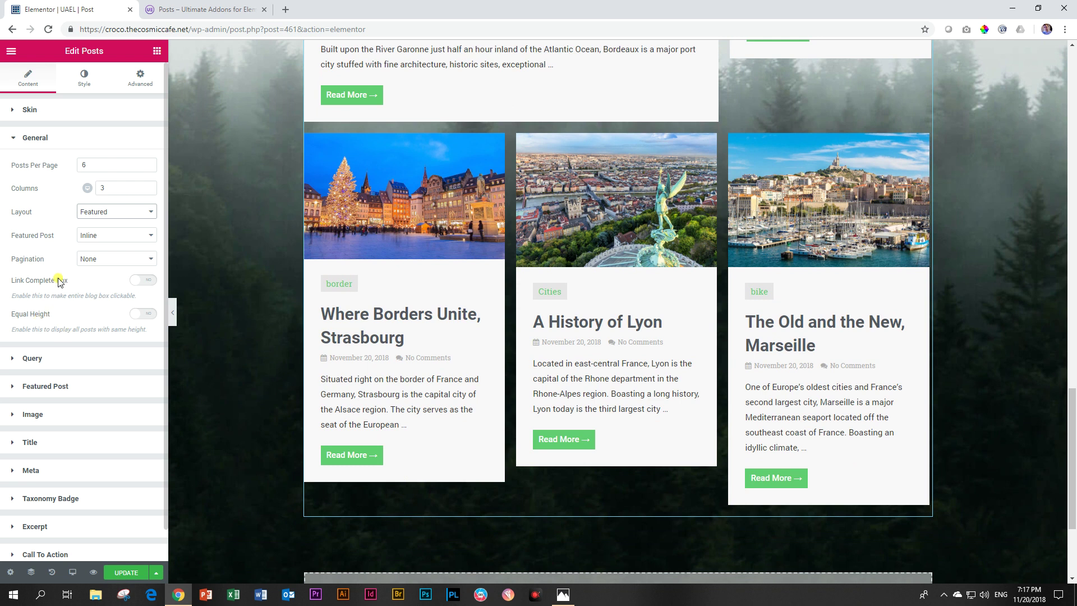
- Toggle Equal Height to compare card heights, leaving it set to YES
{"action": "left_click", "coordinate": [138, 314]}
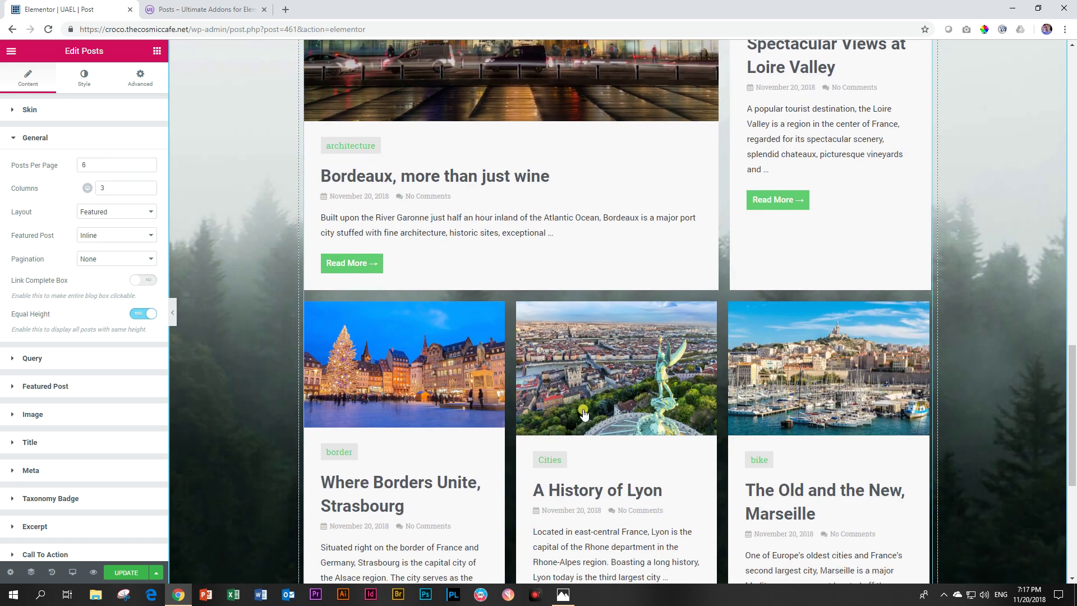
{"action": "scroll", "coordinate": [584, 413], "scroll_direction": "down", "scroll_amount": 3}
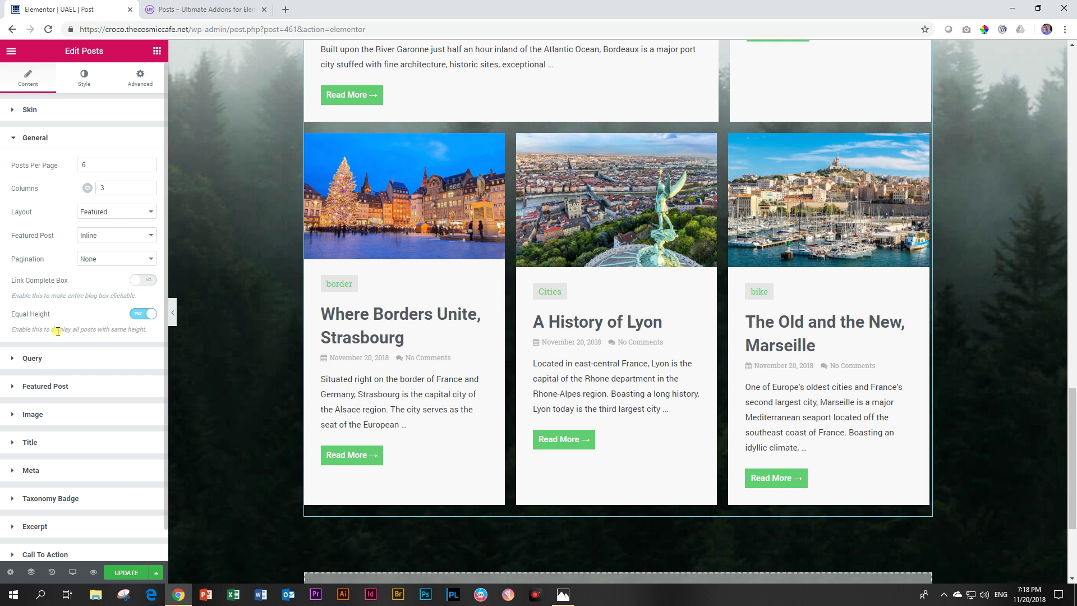
{"action": "left_click", "coordinate": [136, 318]}
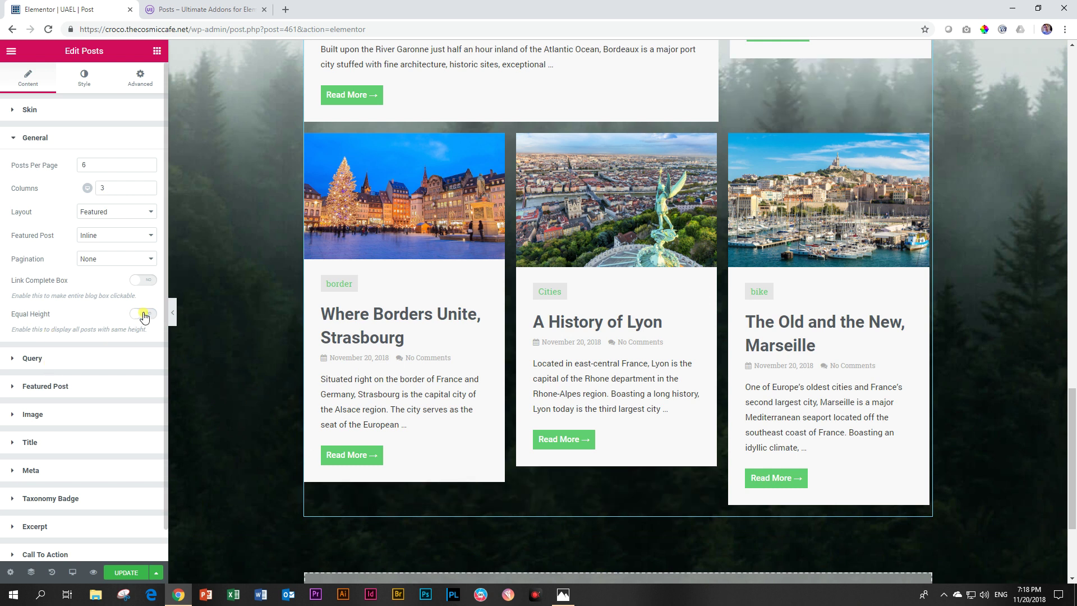
{"action": "left_click", "coordinate": [144, 316]}
{"action": "left_click", "coordinate": [144, 316]}
{"action": "left_click", "coordinate": [144, 316]}
{"action": "left_click", "coordinate": [144, 316]}
{"action": "left_click", "coordinate": [144, 316]}
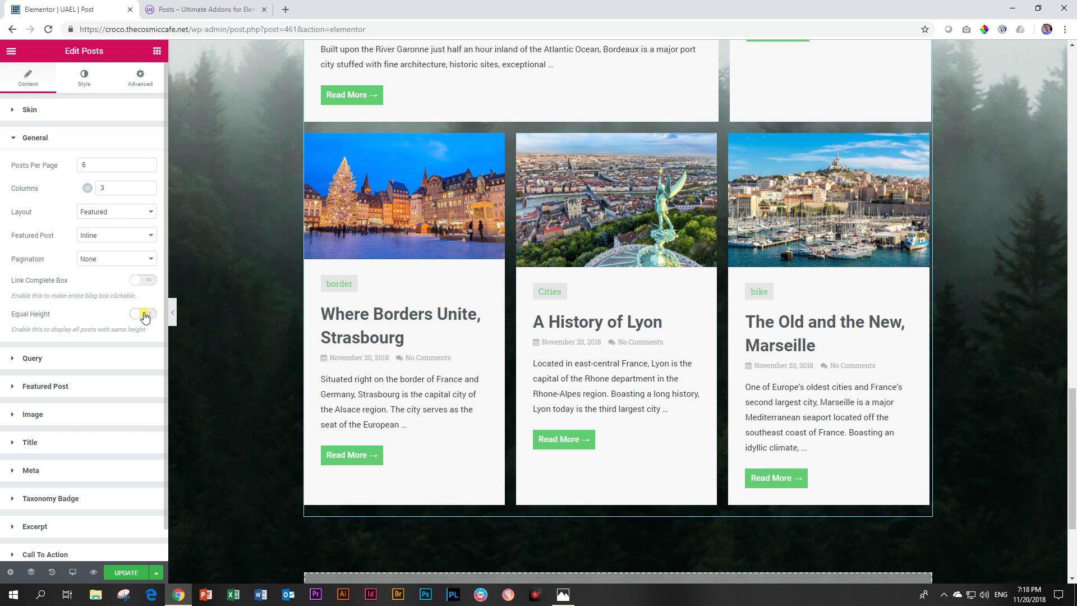
{"action": "left_click", "coordinate": [144, 316]}
- Set Pagination to Numbers below the posts
{"action": "left_click", "coordinate": [122, 261]}
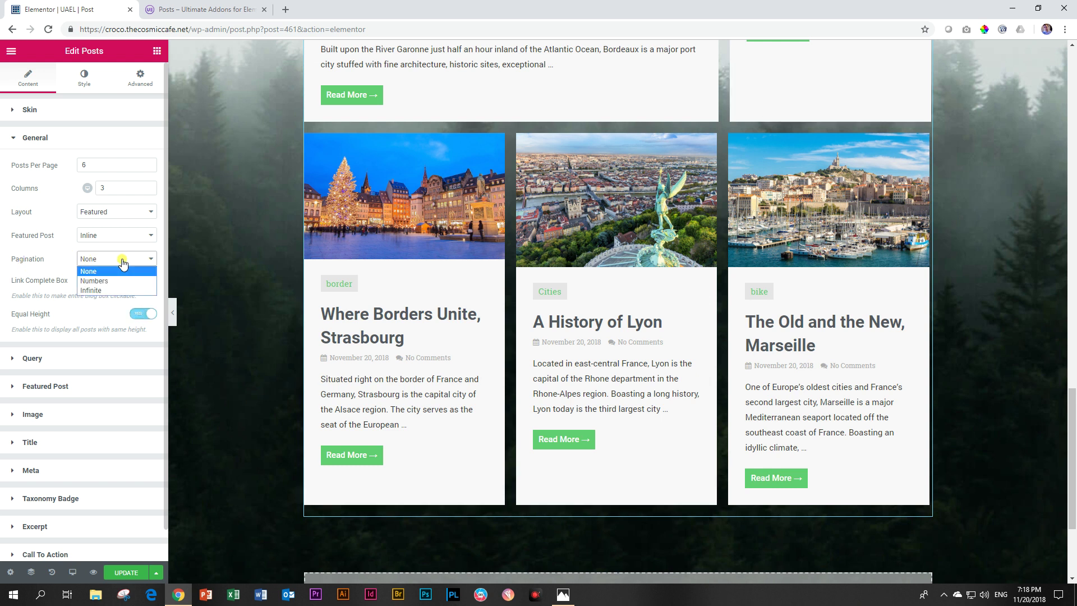
{"action": "left_click", "coordinate": [103, 279]}
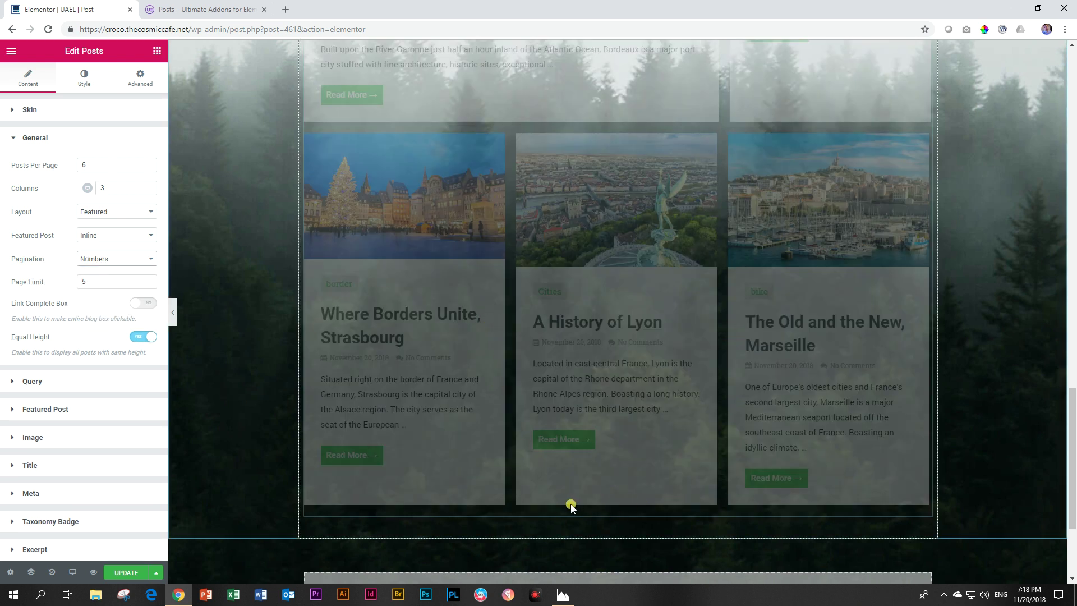
{"action": "scroll", "coordinate": [572, 499], "scroll_direction": "down", "scroll_amount": 3}
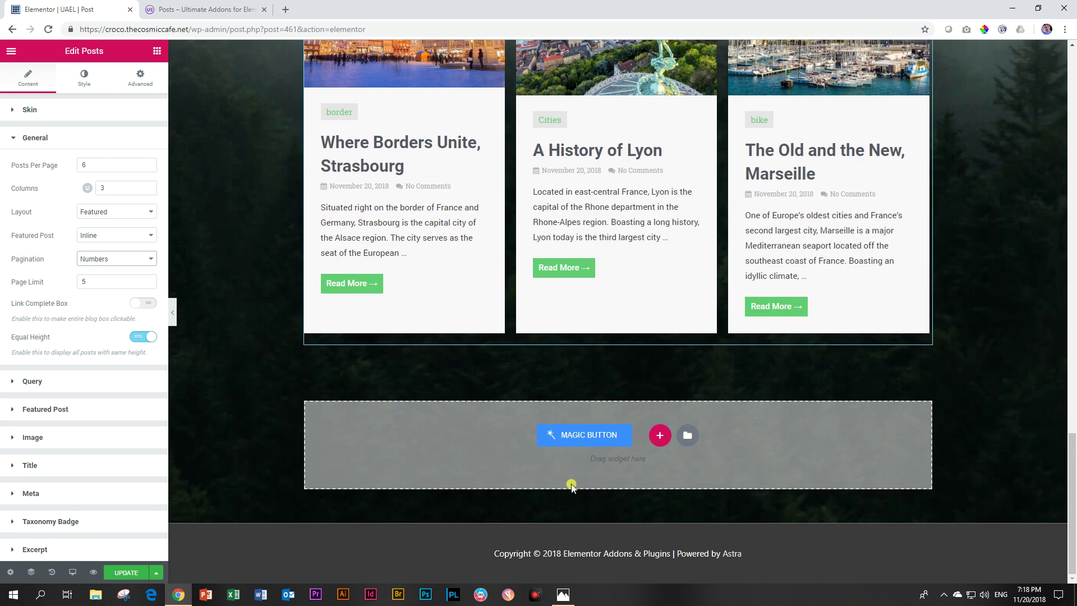
{"action": "scroll", "coordinate": [599, 339], "scroll_direction": "up", "scroll_amount": 6}
{"action": "scroll", "coordinate": [599, 338], "scroll_direction": "up", "scroll_amount": 2}
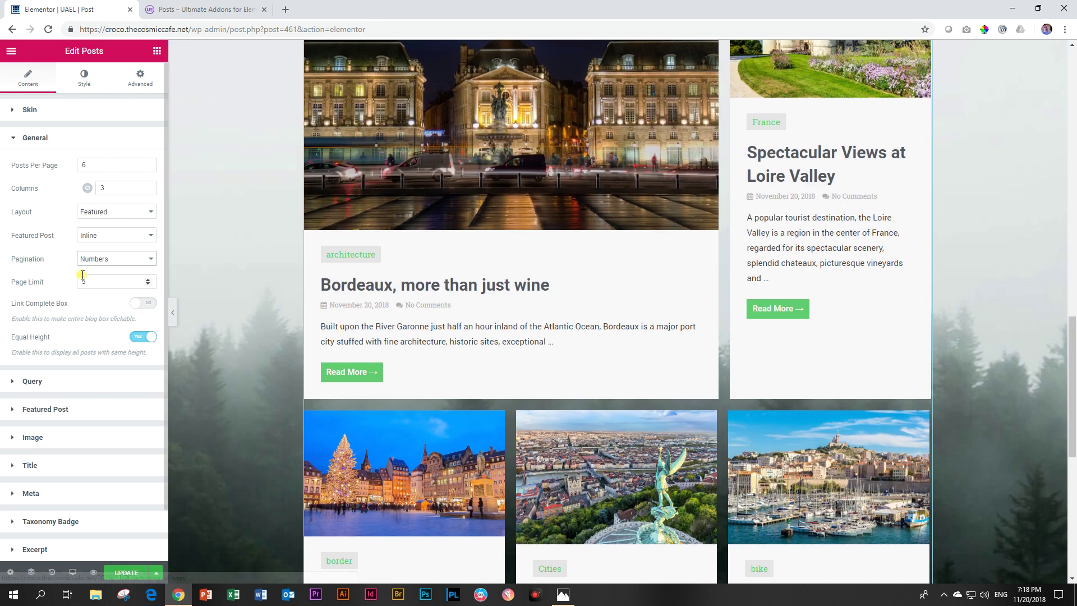
- Change Posts Per Page to 2, after briefly trying 3
{"action": "double_click", "coordinate": [101, 165]}
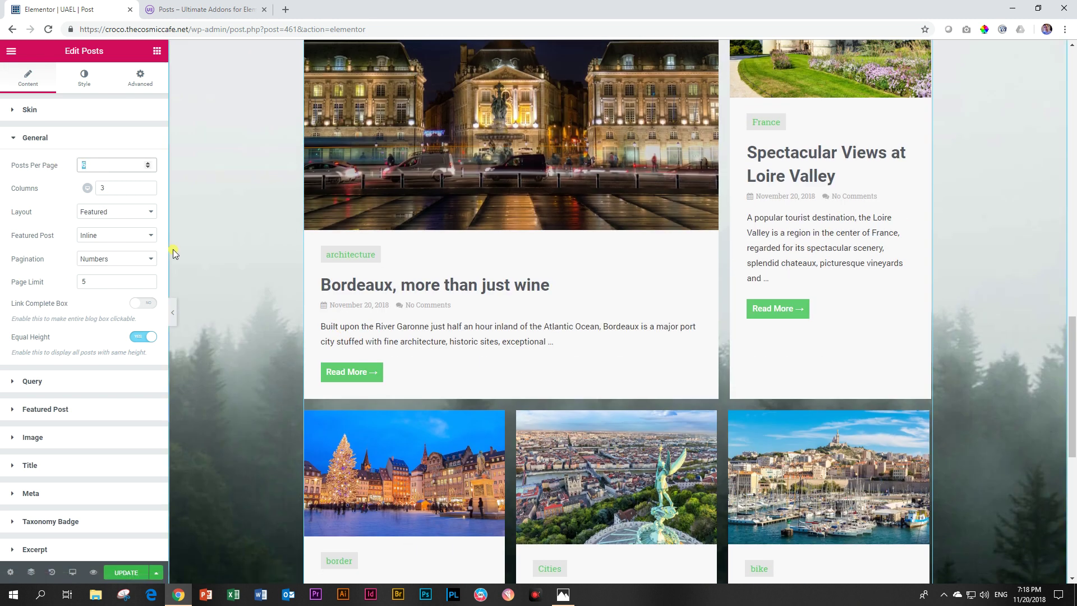
{"action": "type", "text": "3"}
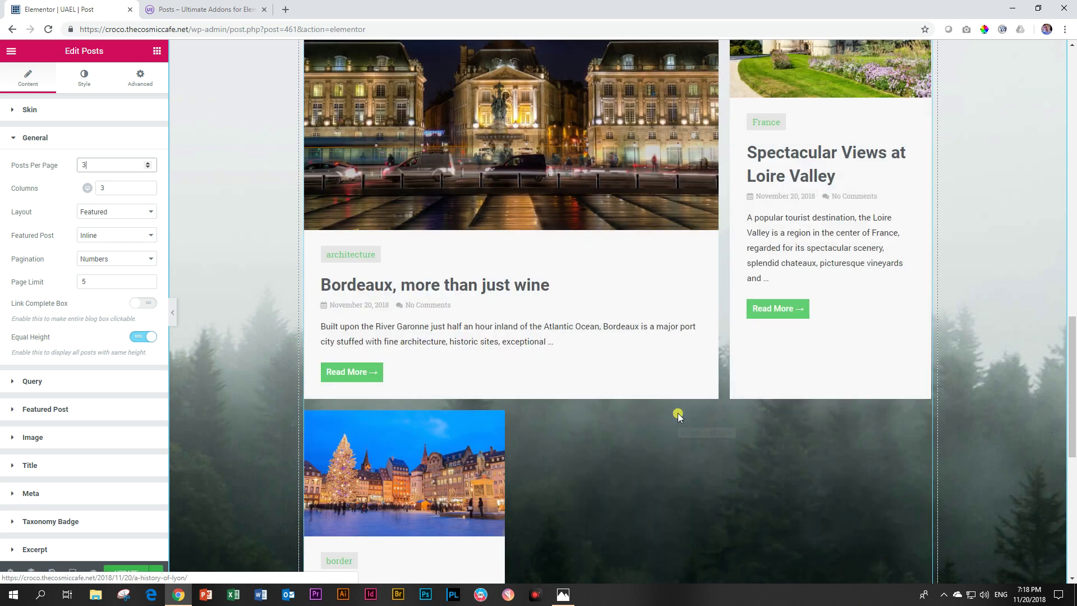
{"action": "scroll", "coordinate": [678, 414], "scroll_direction": "down", "scroll_amount": 8}
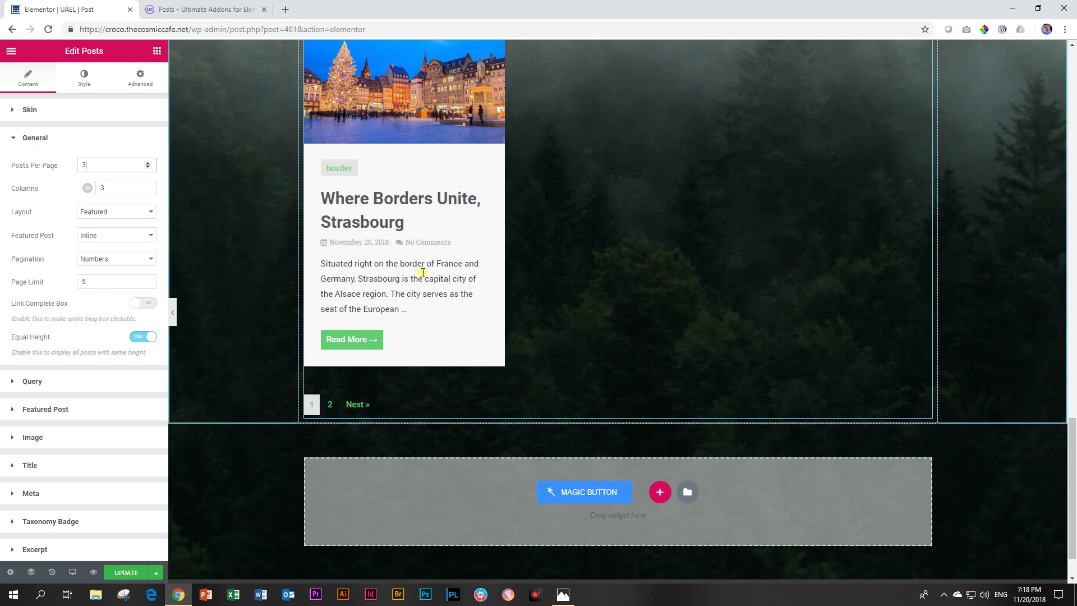
{"action": "scroll", "coordinate": [421, 271], "scroll_direction": "up", "scroll_amount": 5}
{"action": "scroll", "coordinate": [707, 168], "scroll_direction": "up", "scroll_amount": 3}
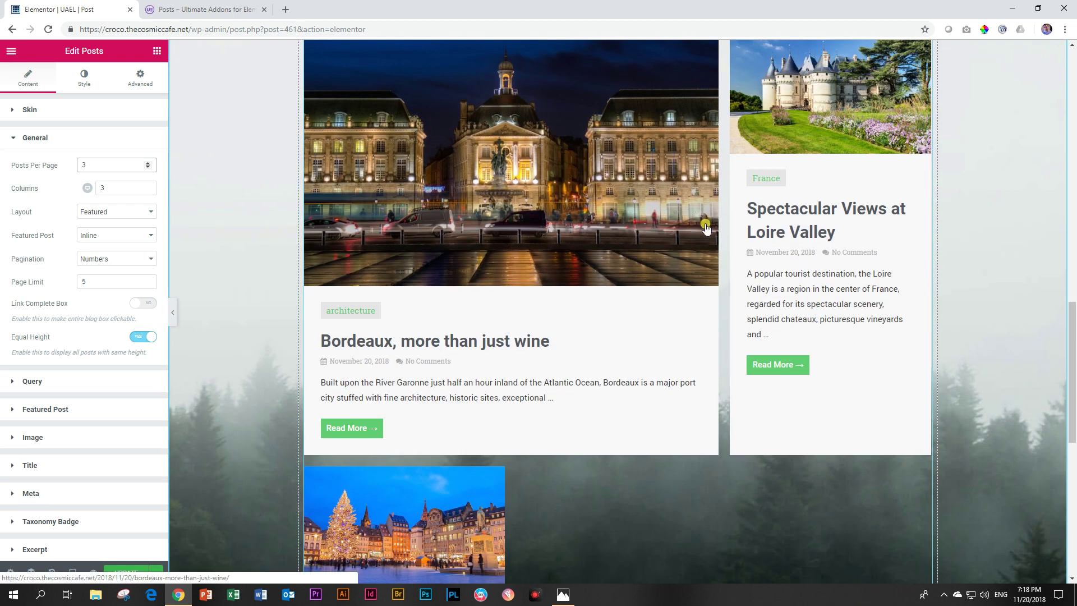
{"action": "scroll", "coordinate": [448, 337], "scroll_direction": "down", "scroll_amount": 2}
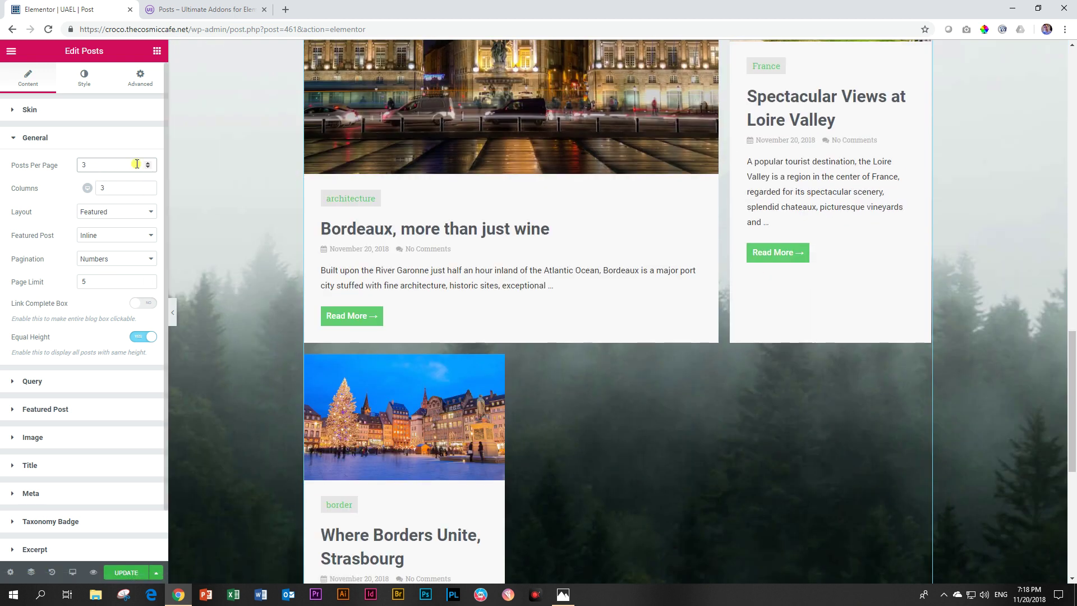
{"action": "left_click_drag", "start_coordinate": [95, 164], "coordinate": [73, 161]}
{"action": "type", "text": "2"}
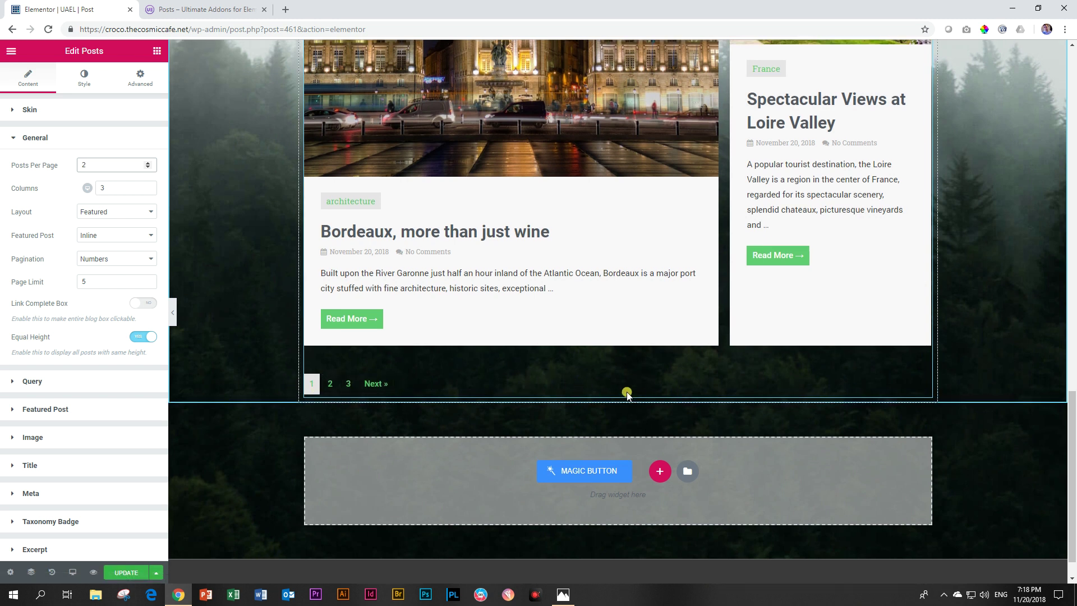
{"action": "scroll", "coordinate": [626, 392], "scroll_direction": "up", "scroll_amount": 4}
- Switch the posts skin to Event with date badges
{"action": "scroll", "coordinate": [624, 392], "scroll_direction": "down", "scroll_amount": 3}
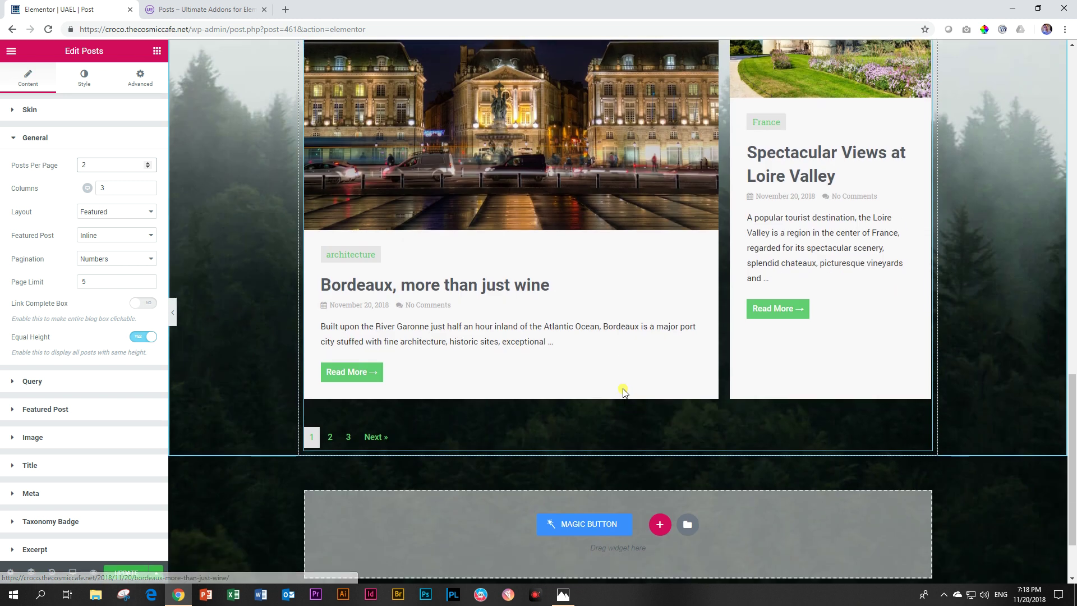
{"action": "left_click", "coordinate": [25, 110]}
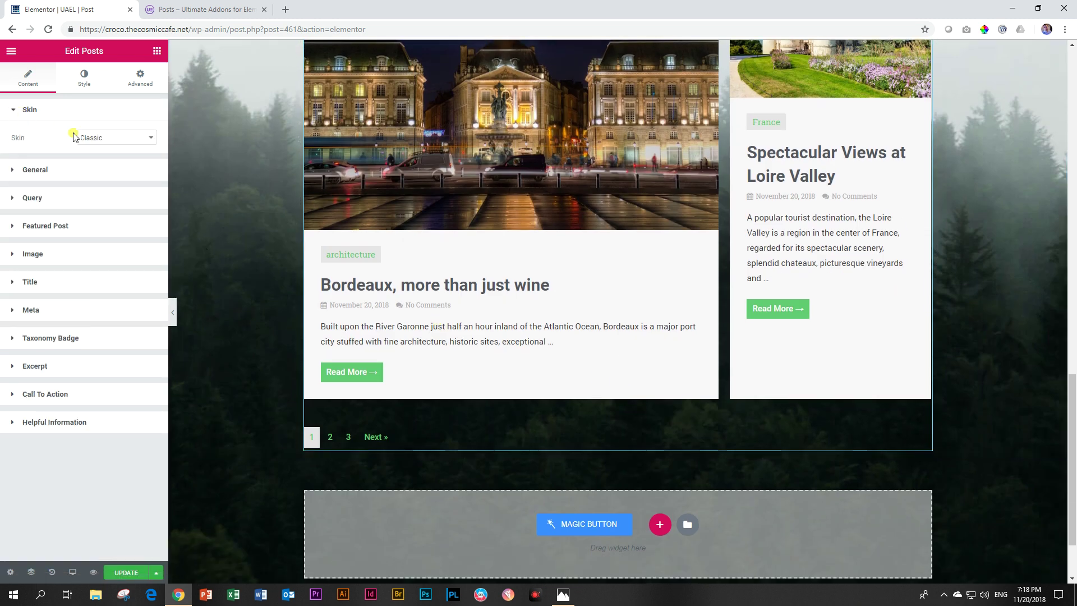
{"action": "left_click", "coordinate": [101, 138]}
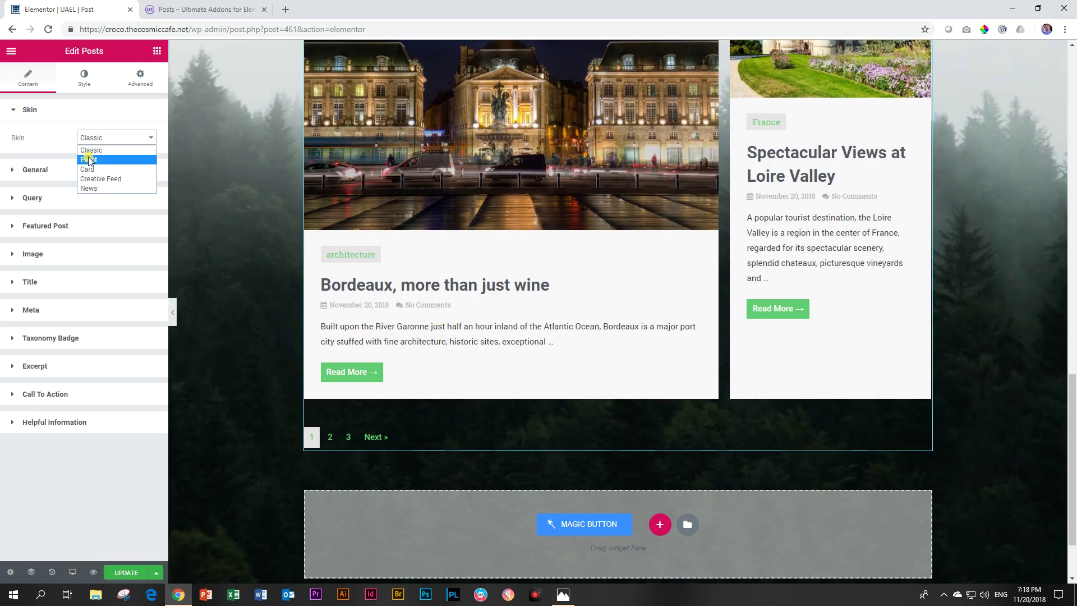
{"action": "left_click", "coordinate": [89, 159]}
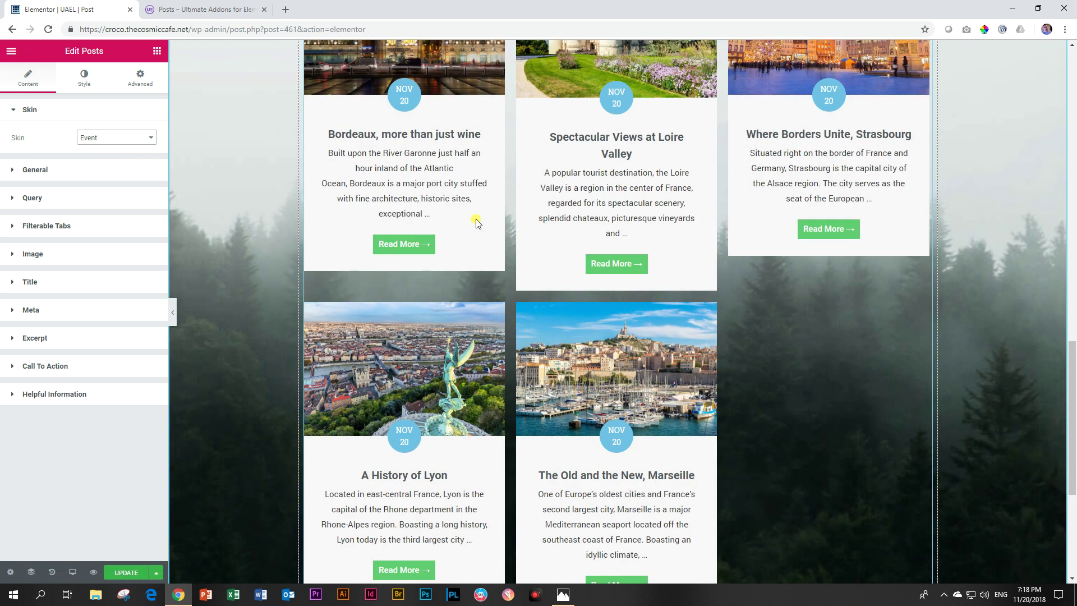
{"action": "scroll", "coordinate": [533, 221], "scroll_direction": "up", "scroll_amount": 2}
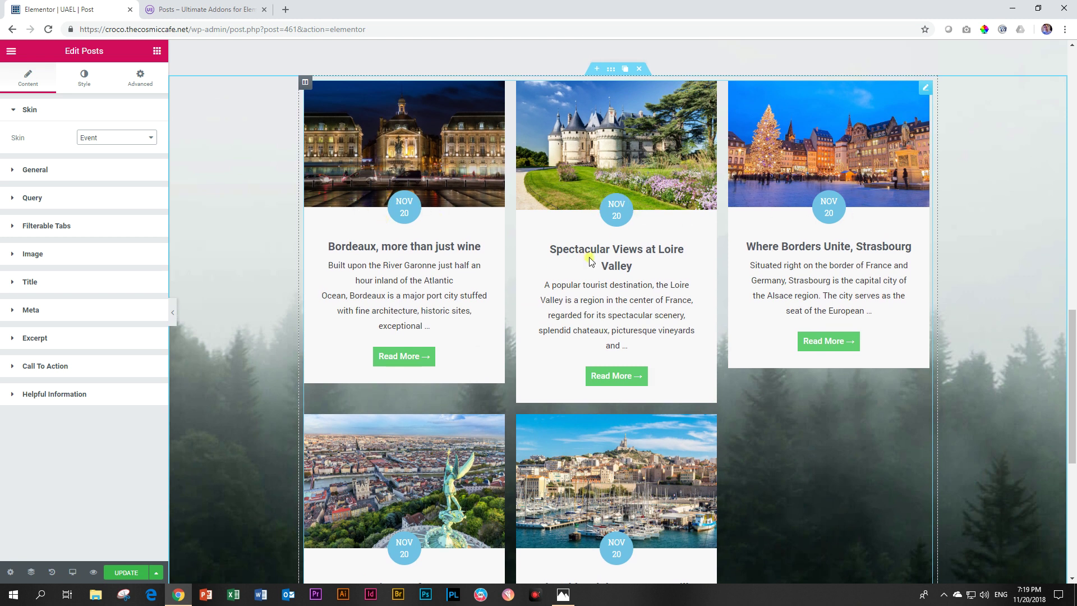
{"action": "scroll", "coordinate": [589, 255], "scroll_direction": "down", "scroll_amount": 2}
- Review the Event skin's General settings, then return to the skin list
{"action": "left_click", "coordinate": [32, 170]}
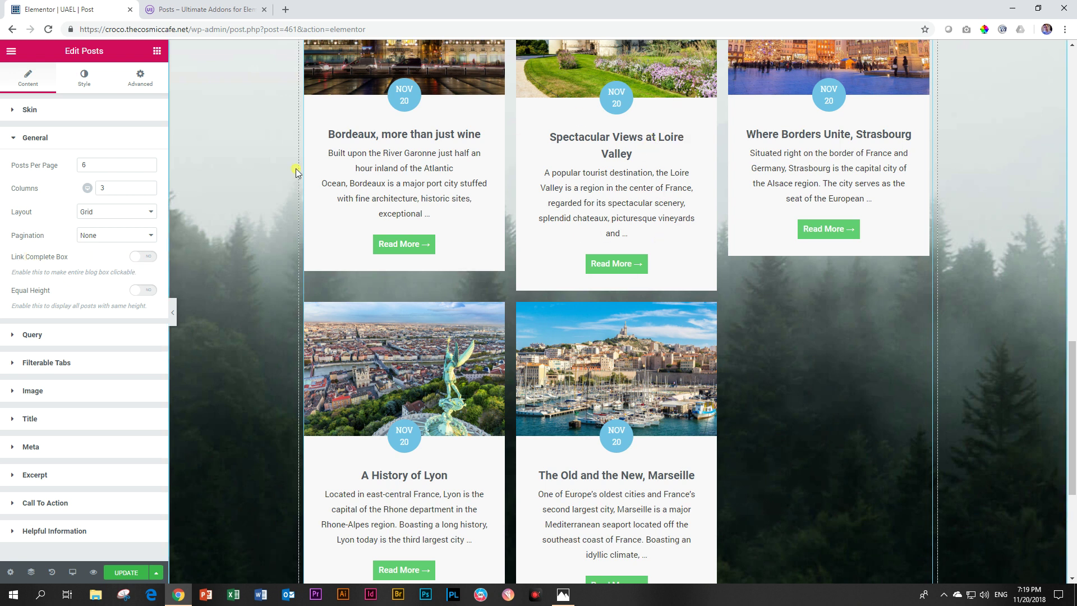
{"action": "left_click", "coordinate": [31, 138]}
{"action": "left_click", "coordinate": [29, 108]}
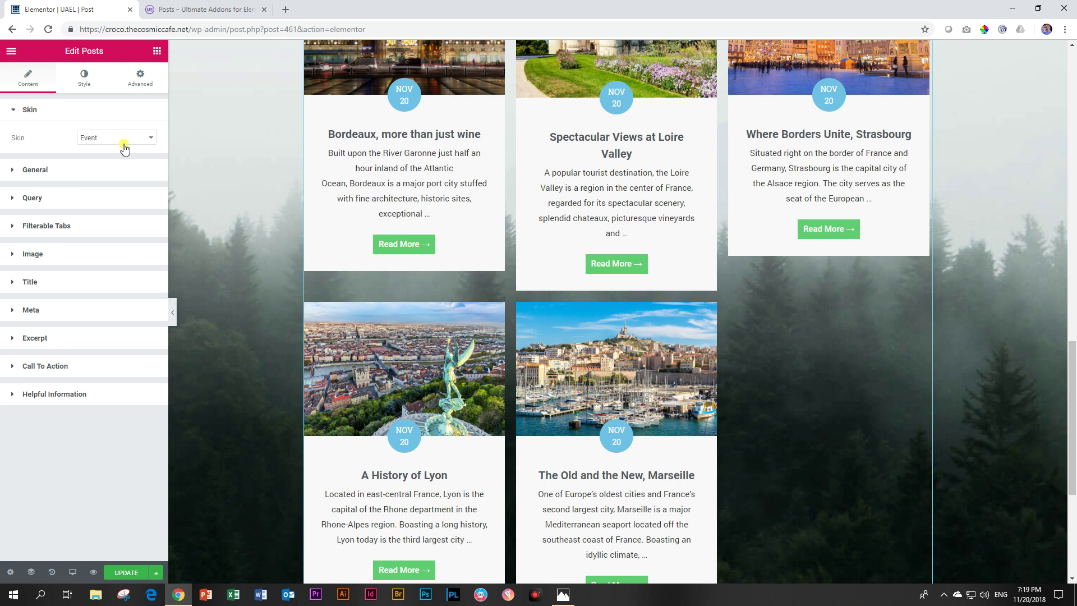
{"action": "left_click", "coordinate": [125, 147]}
- Choose the Card skin and change its layout from Masonry to Grid
{"action": "left_click", "coordinate": [109, 170]}
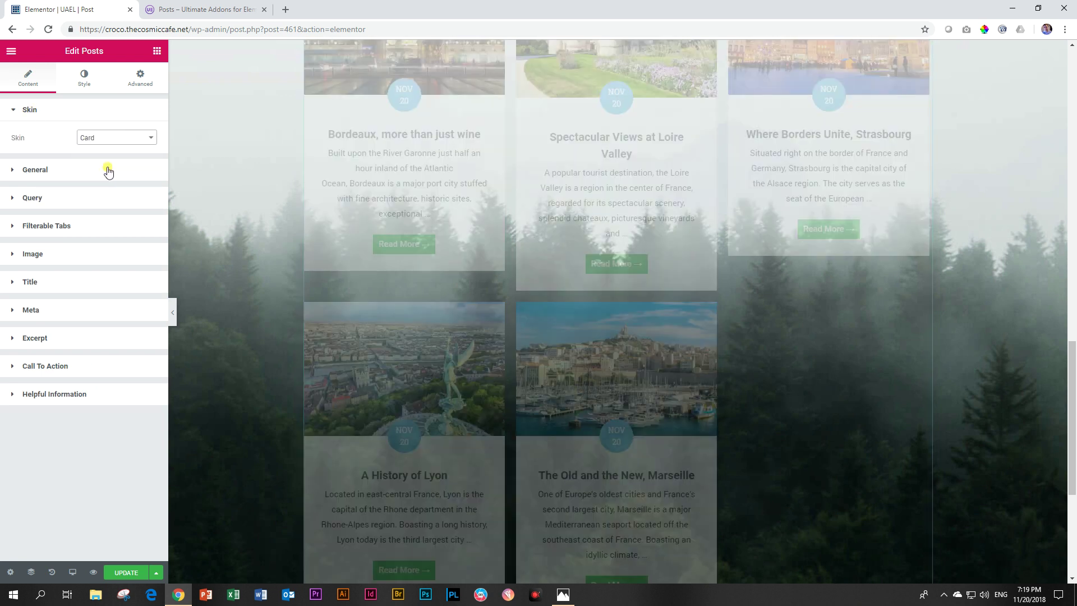
{"action": "scroll", "coordinate": [711, 219], "scroll_direction": "down", "scroll_amount": 5}
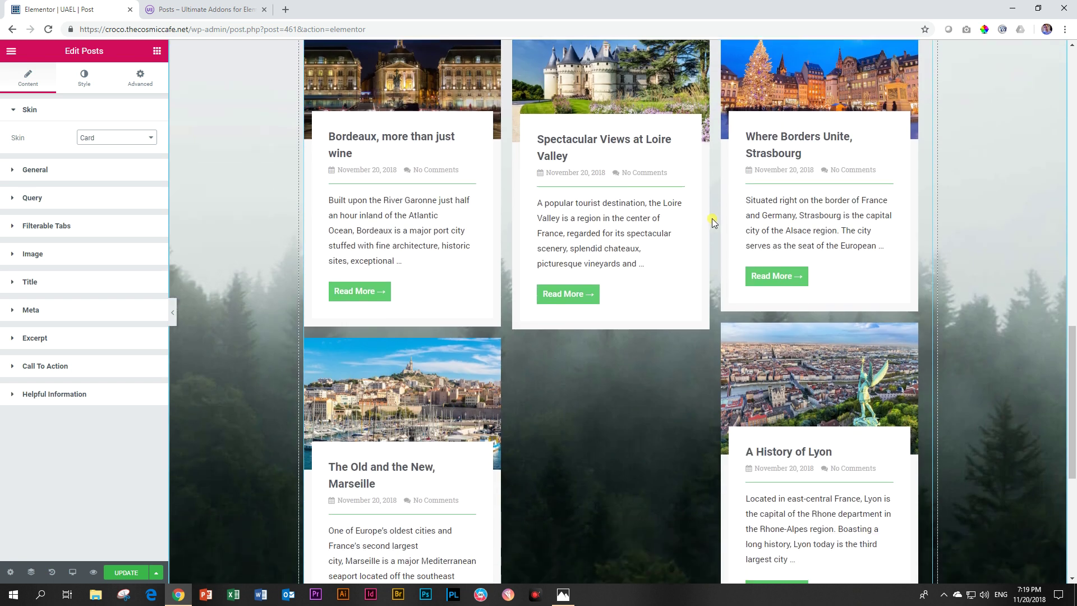
{"action": "left_click", "coordinate": [43, 170]}
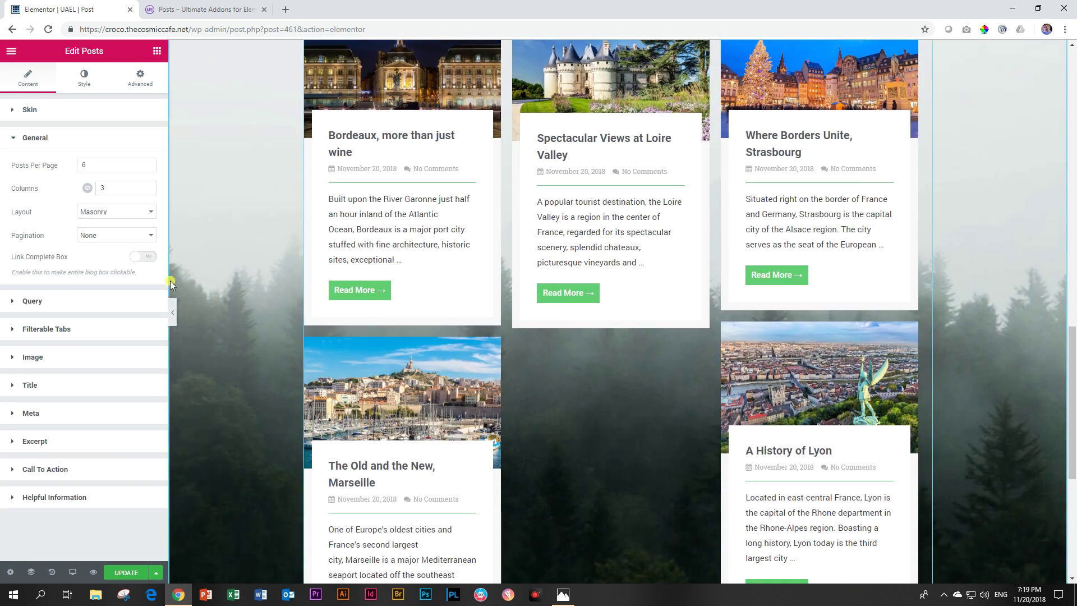
{"action": "left_click", "coordinate": [110, 217]}
{"action": "left_click", "coordinate": [102, 228]}
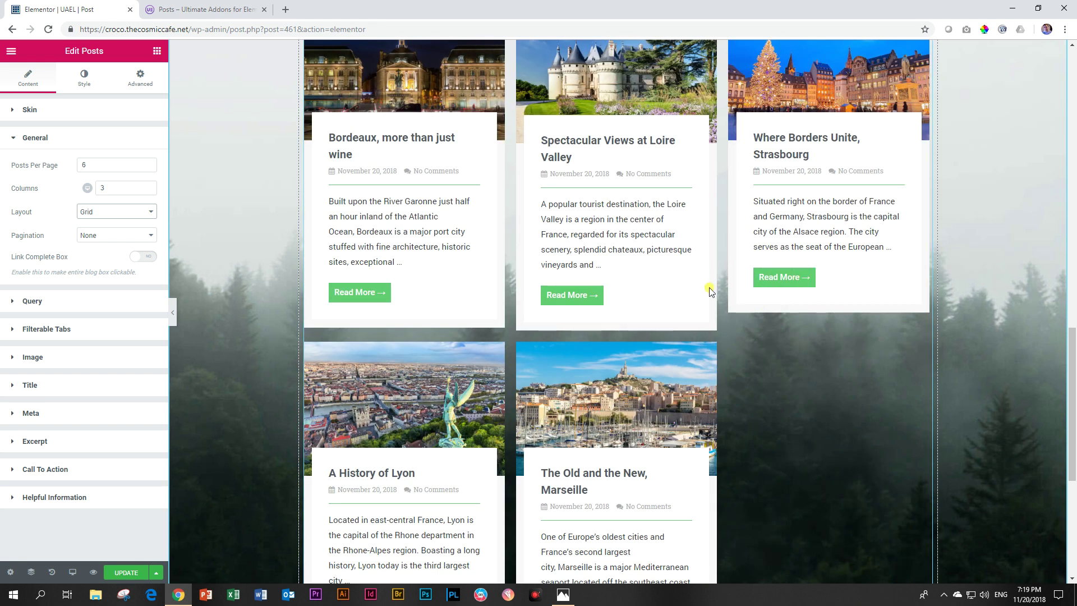
{"action": "scroll", "coordinate": [710, 288], "scroll_direction": "down", "scroll_amount": 3}
{"action": "scroll", "coordinate": [710, 288], "scroll_direction": "up", "scroll_amount": 3}
{"action": "left_click", "coordinate": [54, 108]}
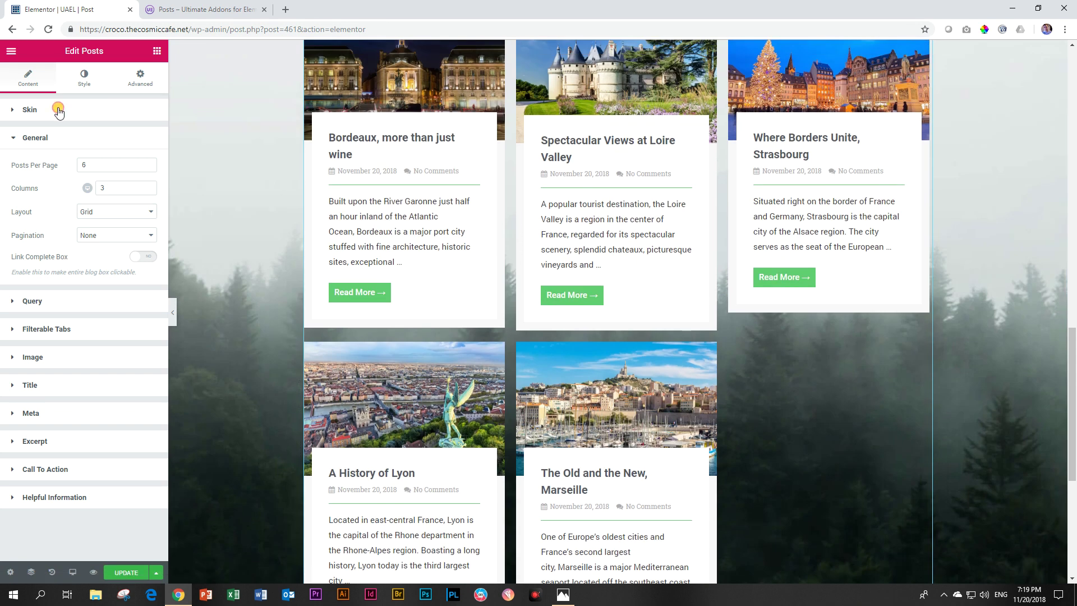
- Switch the posts skin to Creative Feed
{"action": "left_click", "coordinate": [85, 138]}
{"action": "left_click", "coordinate": [99, 185]}
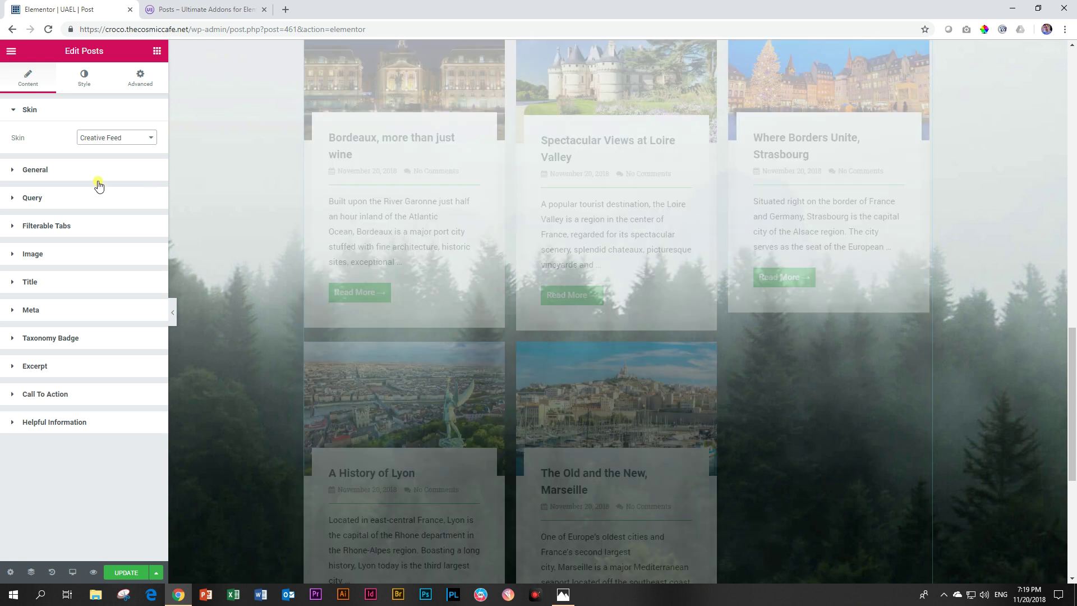
{"action": "scroll", "coordinate": [635, 144], "scroll_direction": "down", "scroll_amount": 2}
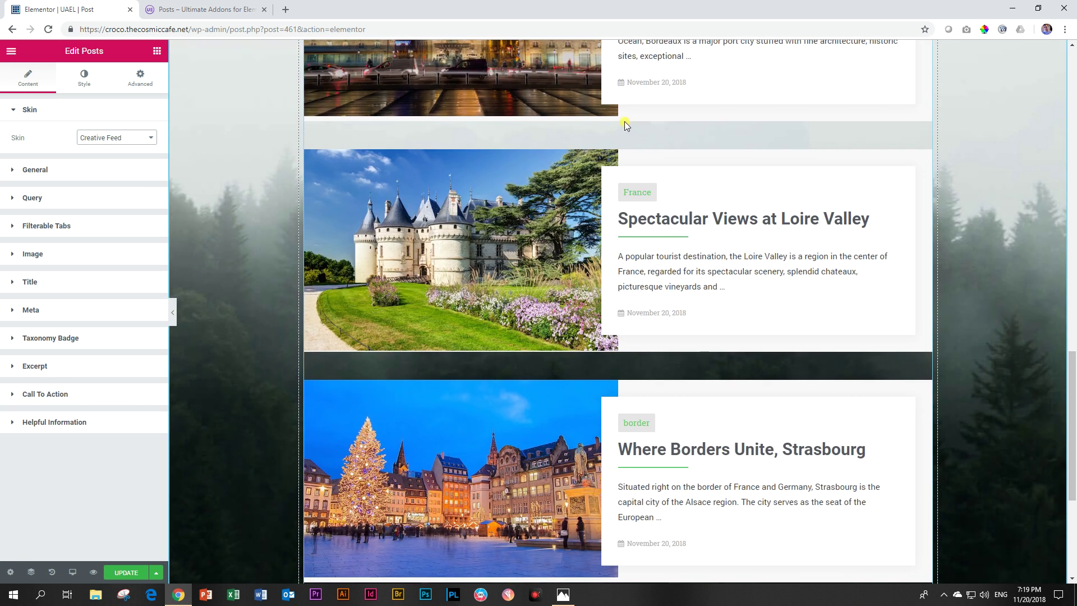
{"action": "scroll", "coordinate": [624, 121], "scroll_direction": "down", "scroll_amount": 5}
{"action": "scroll", "coordinate": [668, 134], "scroll_direction": "up", "scroll_amount": 10}
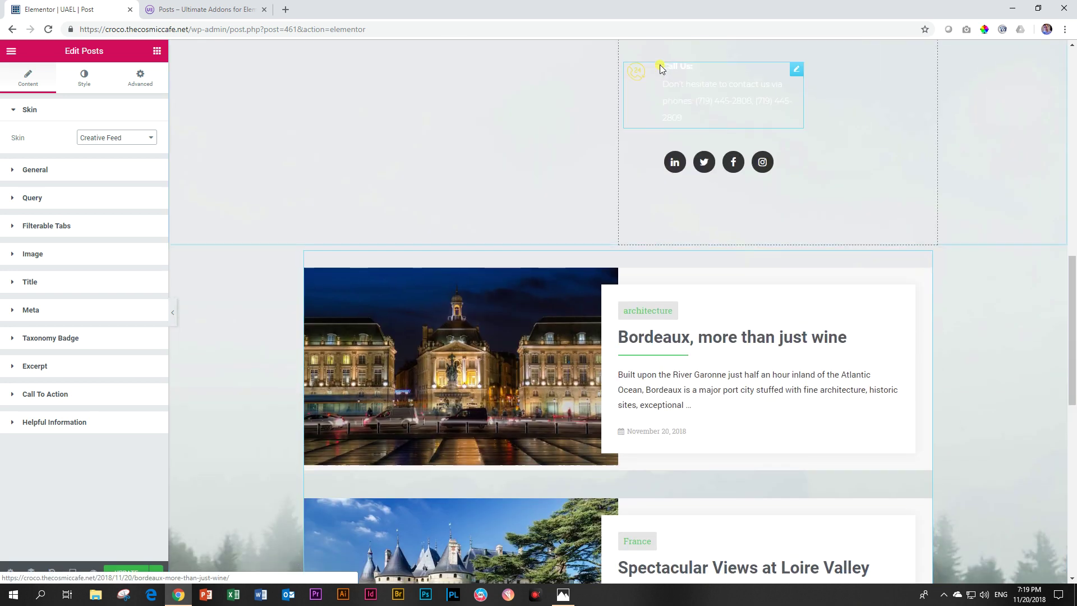
{"action": "scroll", "coordinate": [660, 66], "scroll_direction": "down", "scroll_amount": 8}
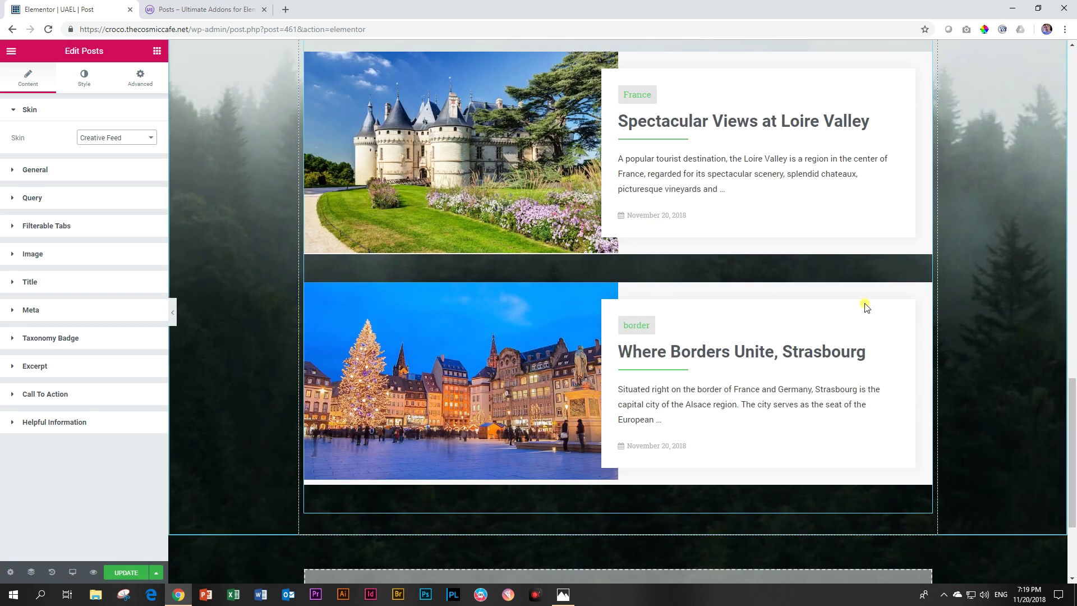
{"action": "scroll", "coordinate": [561, 140], "scroll_direction": "up", "scroll_amount": 1}
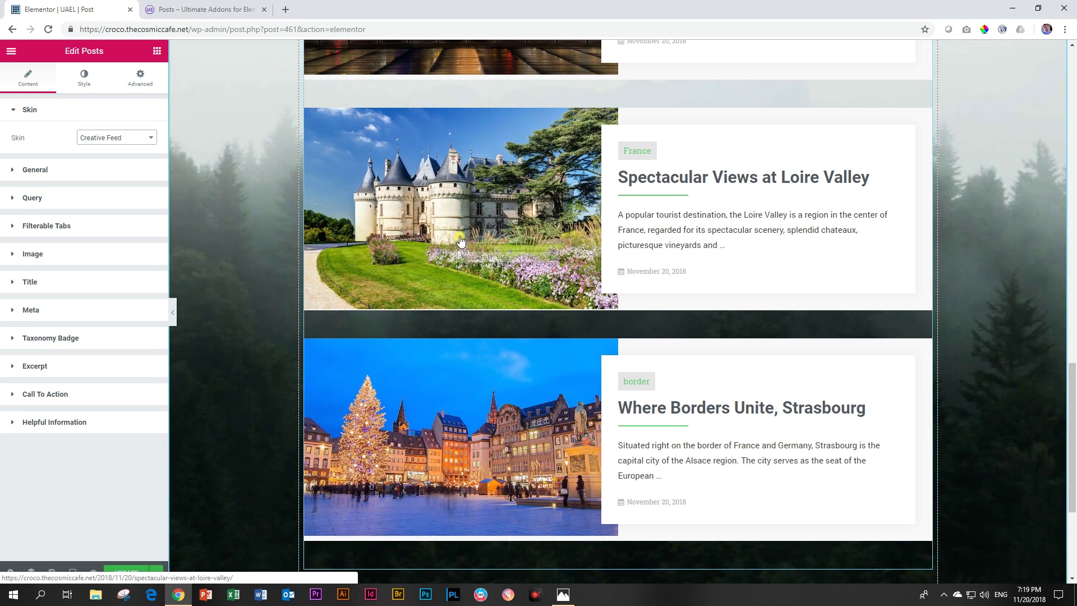
{"action": "scroll", "coordinate": [460, 241], "scroll_direction": "down", "scroll_amount": 3}
{"action": "scroll", "coordinate": [464, 234], "scroll_direction": "up", "scroll_amount": 6}
{"action": "scroll", "coordinate": [464, 240], "scroll_direction": "up", "scroll_amount": 4}
{"action": "scroll", "coordinate": [463, 234], "scroll_direction": "down", "scroll_amount": 5}
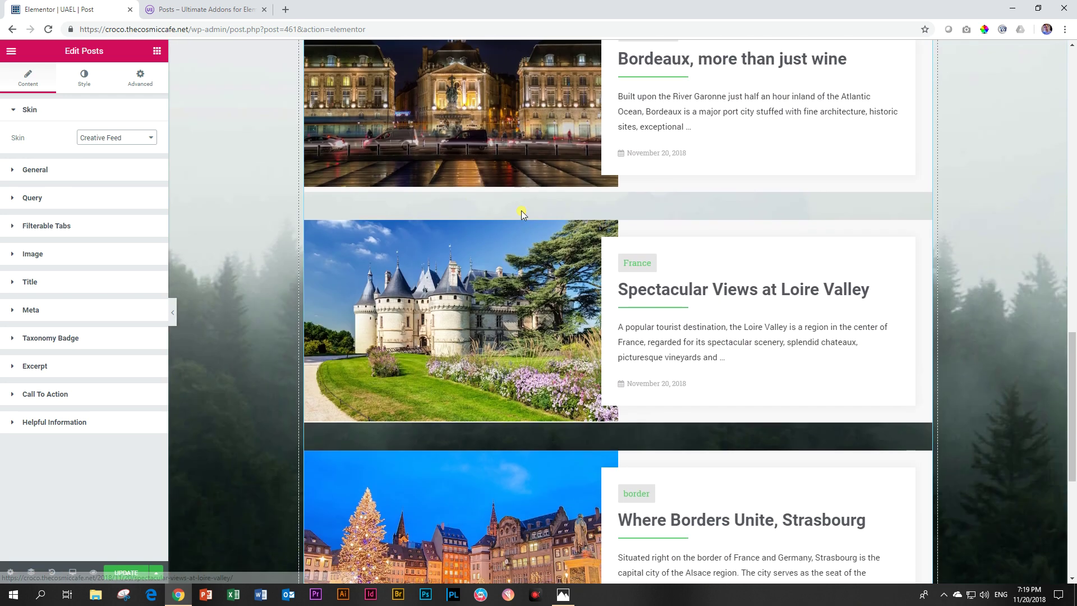
- Set 3 posts per page with Infinite pagination on scroll, and save the page
{"action": "left_click", "coordinate": [34, 170]}
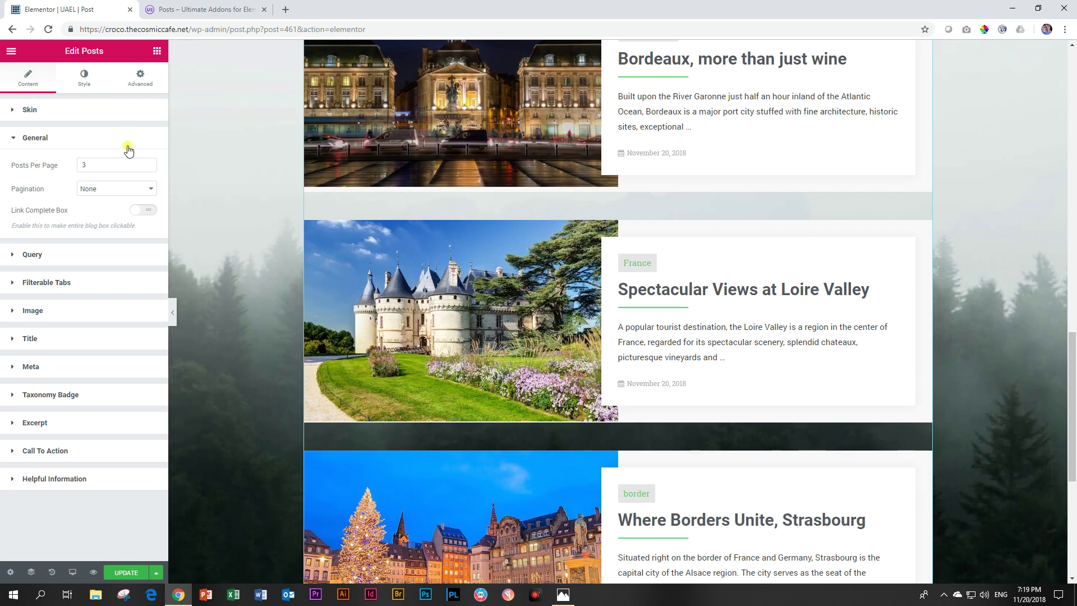
{"action": "double_click", "coordinate": [84, 165]}
{"action": "left_click", "coordinate": [93, 190]}
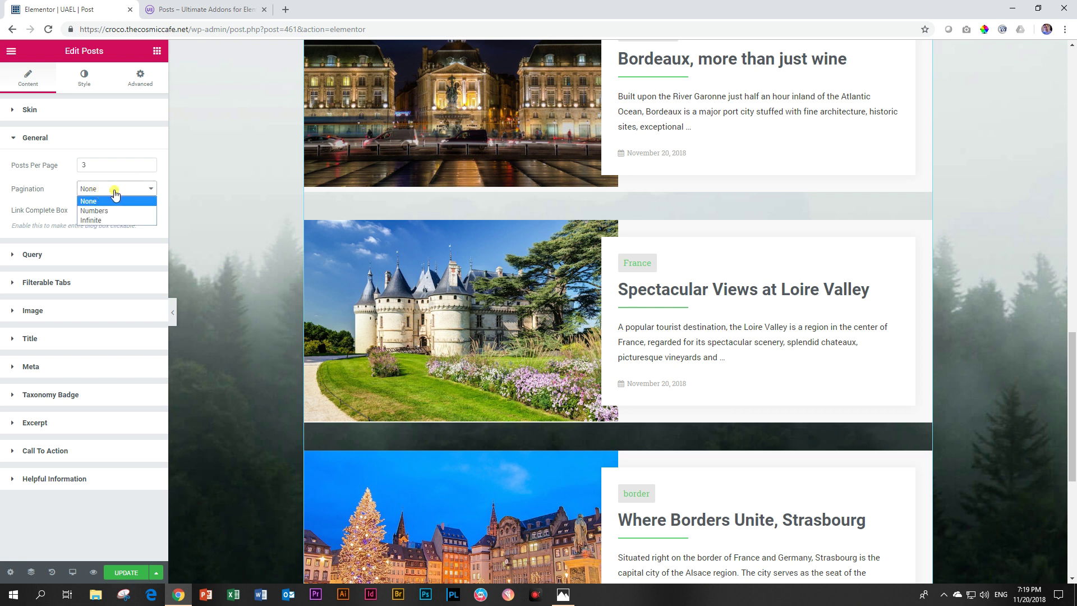
{"action": "left_click", "coordinate": [99, 221]}
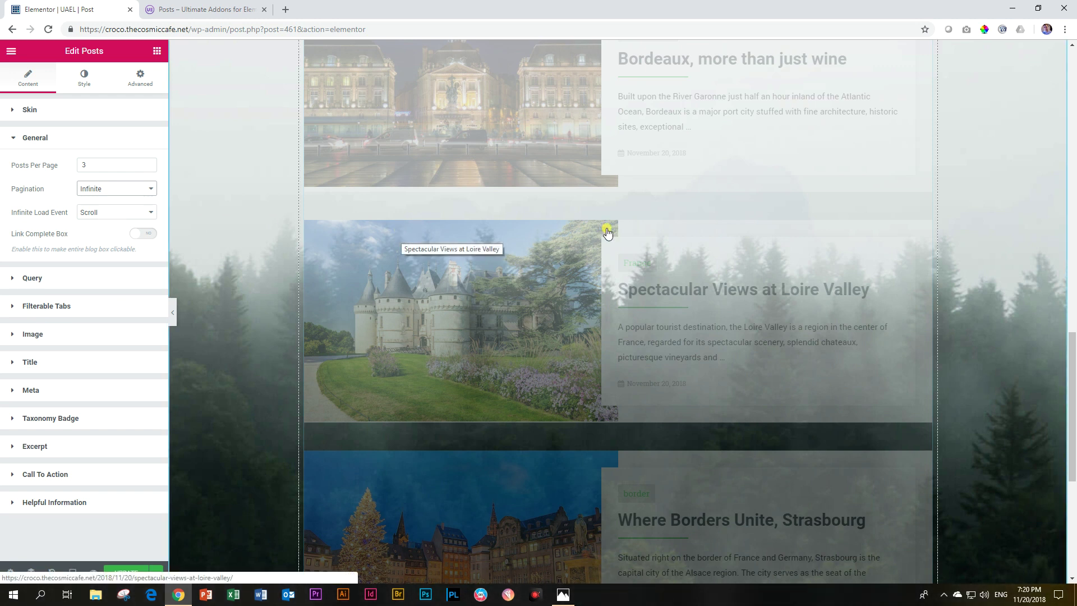
{"action": "scroll", "coordinate": [608, 229], "scroll_direction": "down", "scroll_amount": 6}
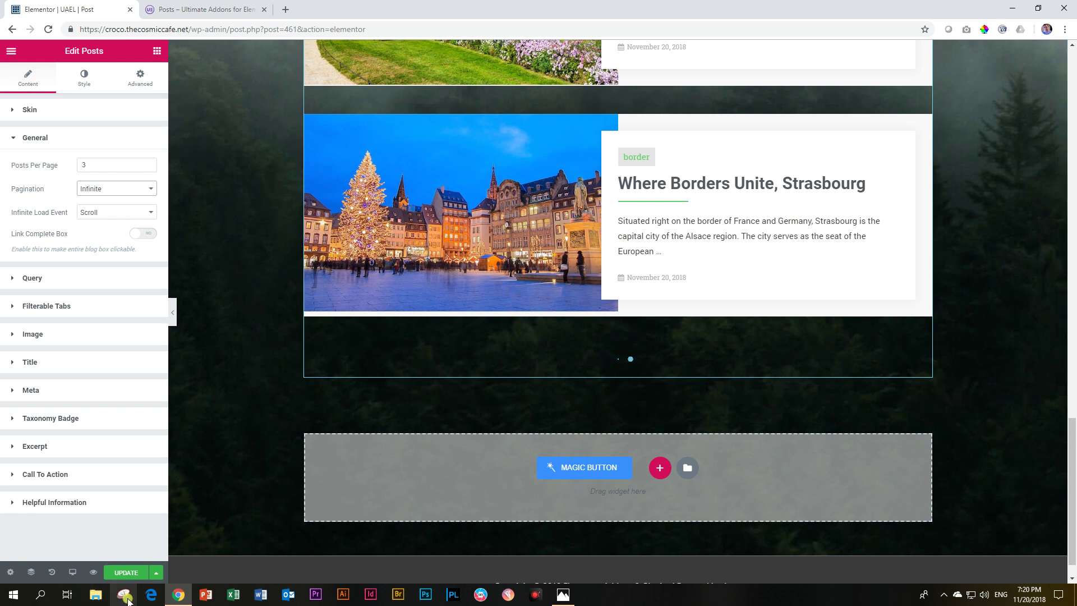
{"action": "left_click", "coordinate": [118, 573]}
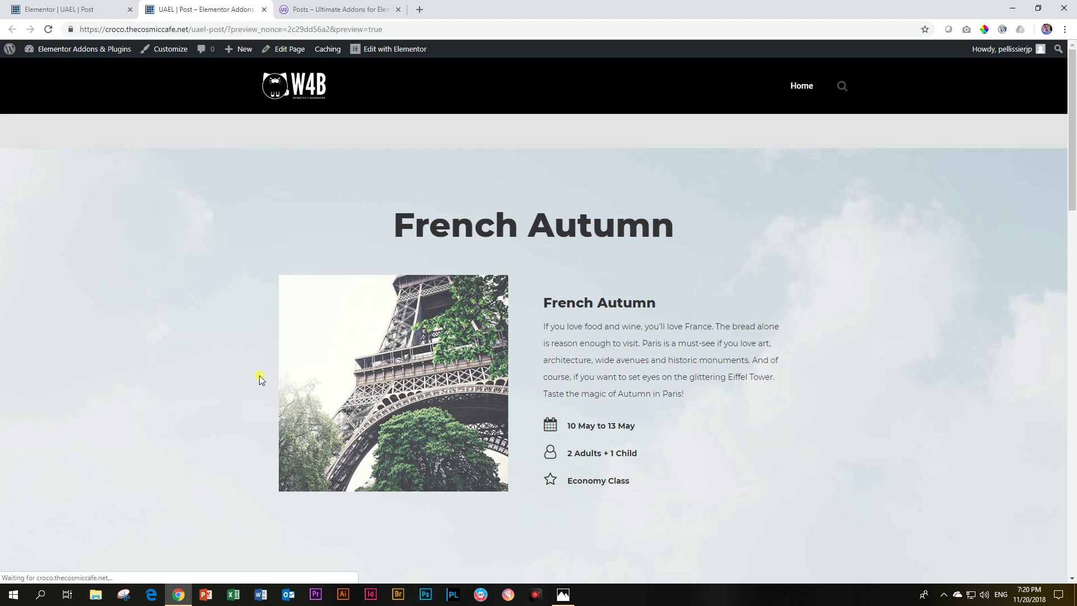
- Scroll the live preview until Lyon and Marseille load, then return to the editor
{"action": "scroll", "coordinate": [330, 341], "scroll_direction": "down", "scroll_amount": 8}
{"action": "scroll", "coordinate": [330, 340], "scroll_direction": "down", "scroll_amount": 15}
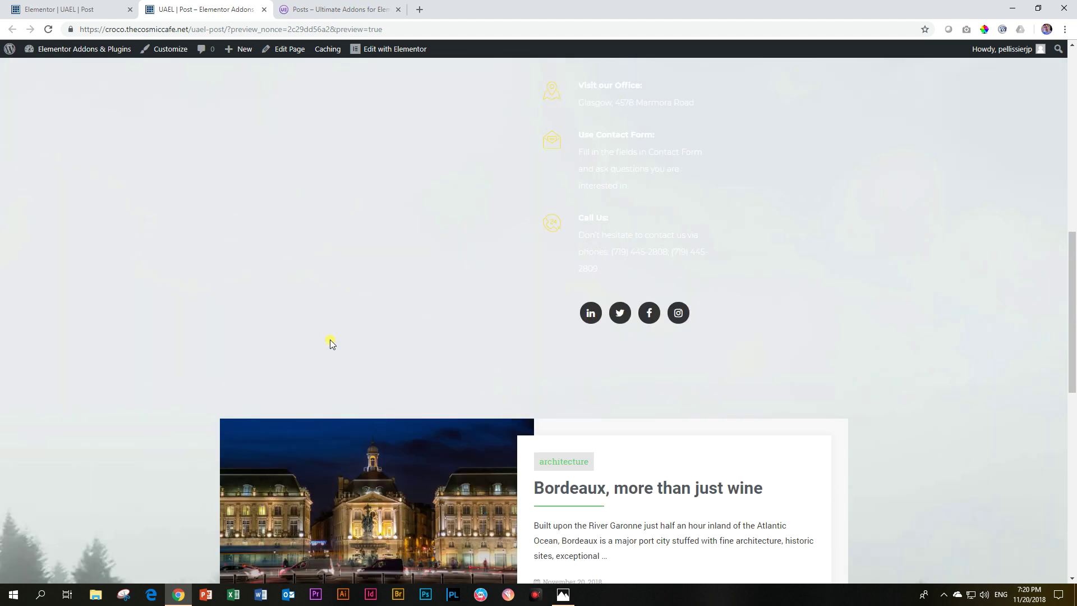
{"action": "scroll", "coordinate": [432, 432], "scroll_direction": "down", "scroll_amount": 2}
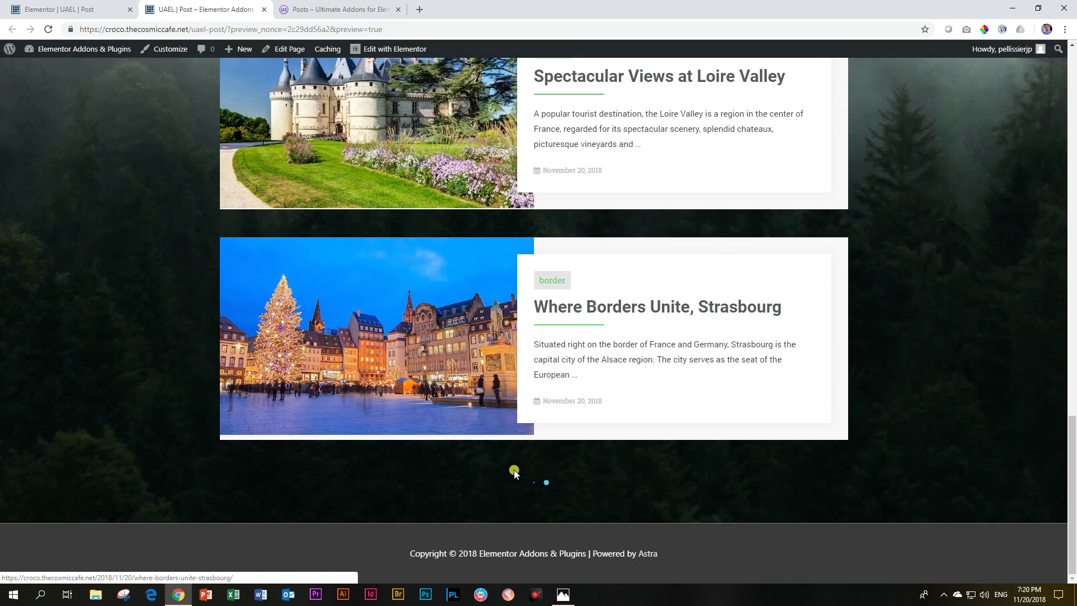
{"action": "scroll", "coordinate": [552, 466], "scroll_direction": "down", "scroll_amount": 5}
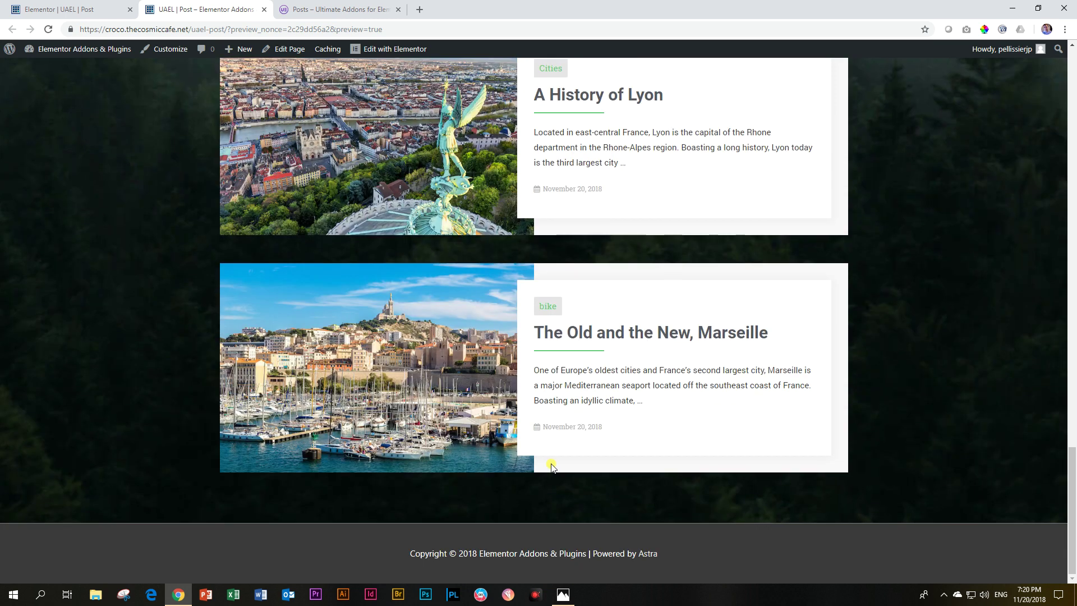
{"action": "scroll", "coordinate": [550, 466], "scroll_direction": "up", "scroll_amount": 15}
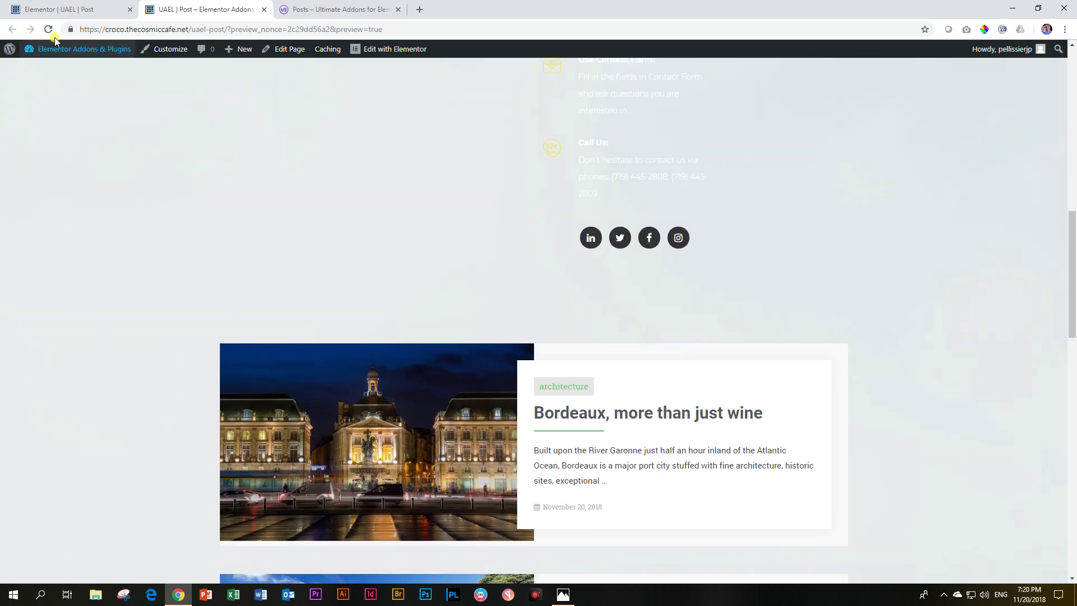
{"action": "left_click", "coordinate": [70, 12]}
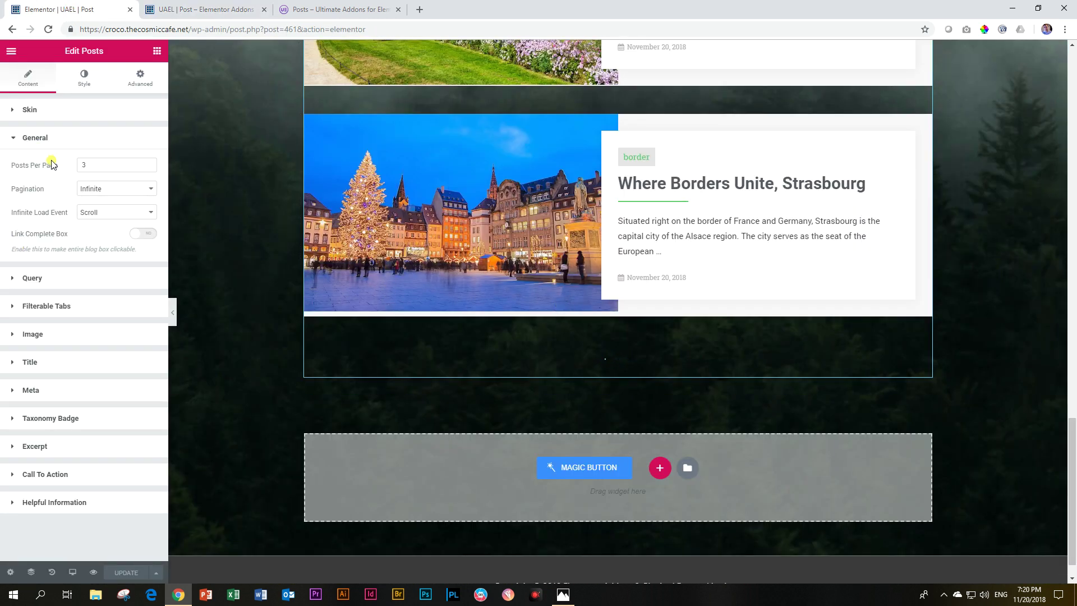
- Try the News skin, then set the skin to Classic and expand General
{"action": "left_click", "coordinate": [56, 110]}
{"action": "left_click", "coordinate": [119, 139]}
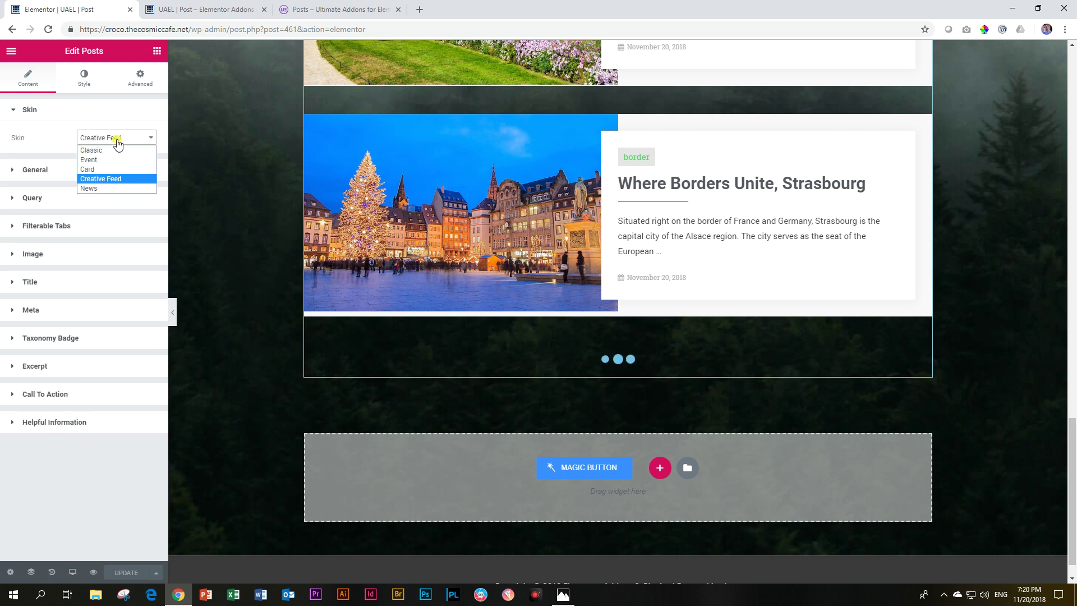
{"action": "left_click", "coordinate": [105, 189]}
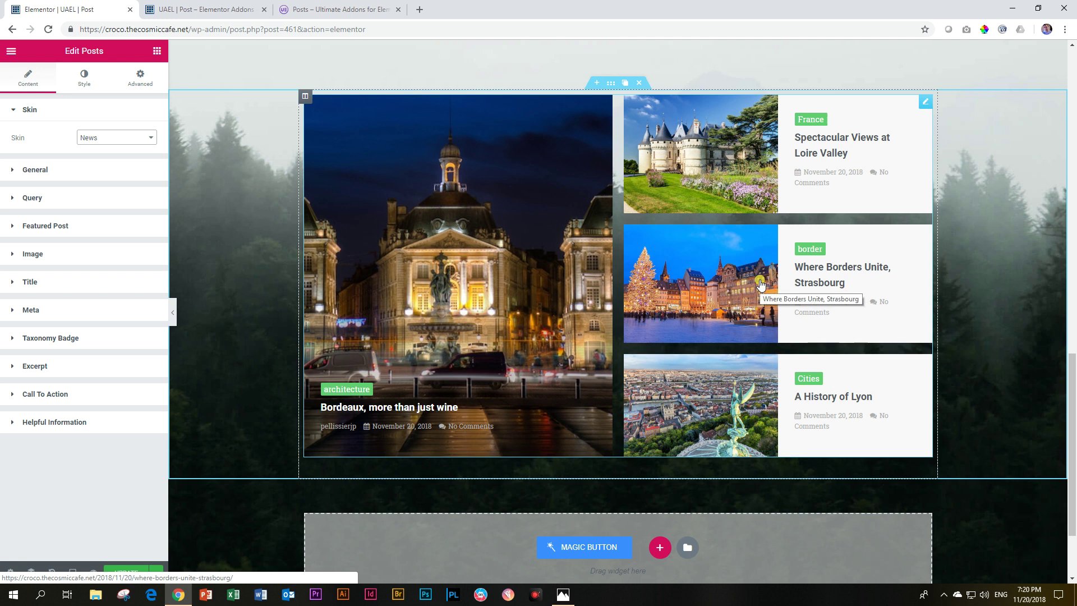
{"action": "left_click", "coordinate": [106, 144]}
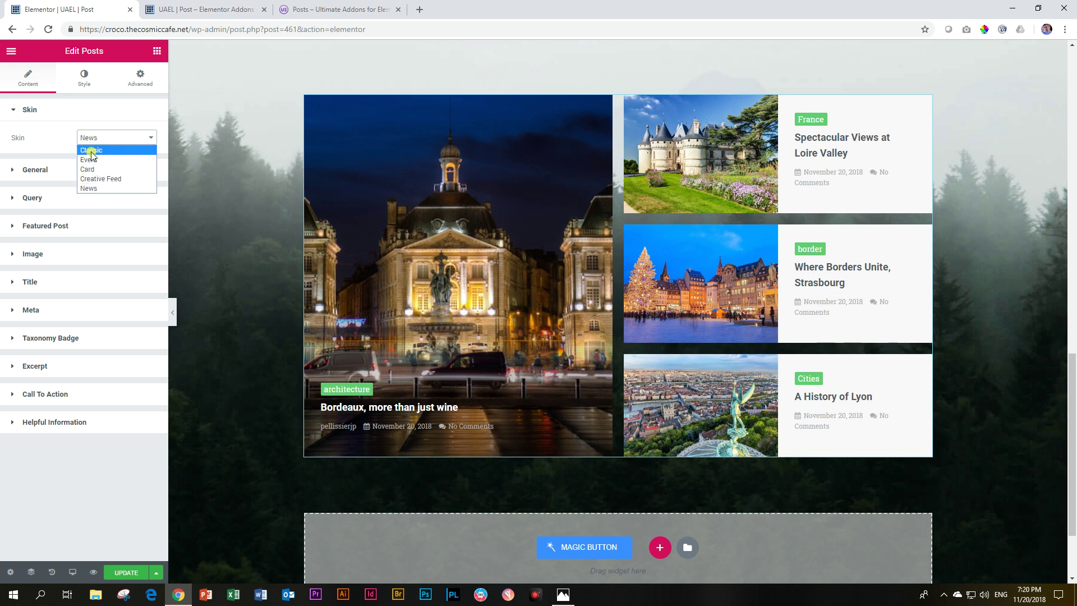
{"action": "left_click", "coordinate": [92, 151]}
{"action": "left_click", "coordinate": [36, 170]}
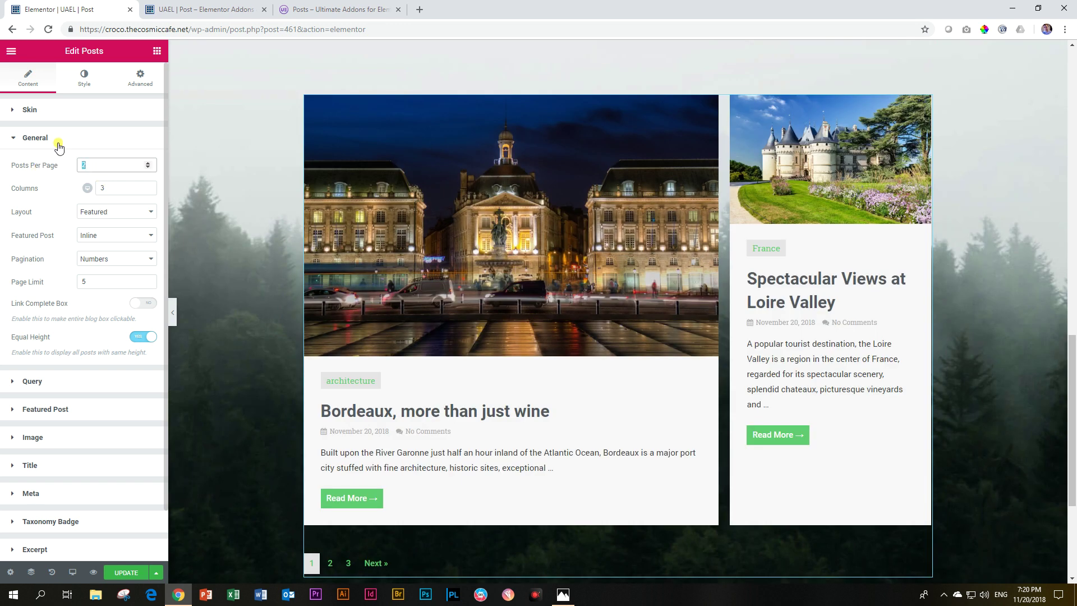
- Set Posts Per Page to 3 and change the layout from Featured to Grid
{"action": "type", "text": "3"}
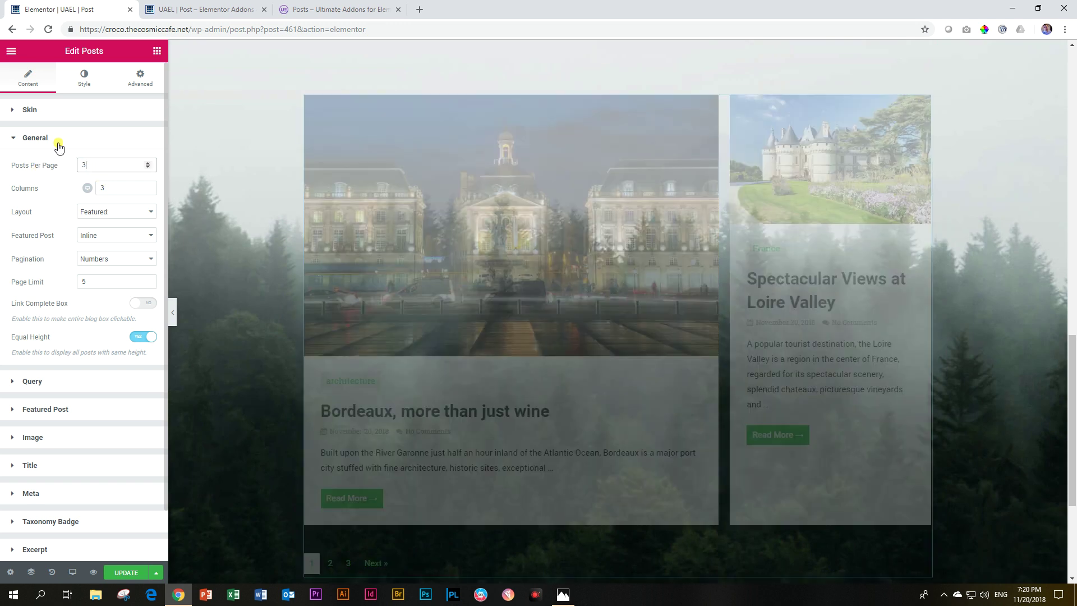
{"action": "left_click", "coordinate": [94, 216]}
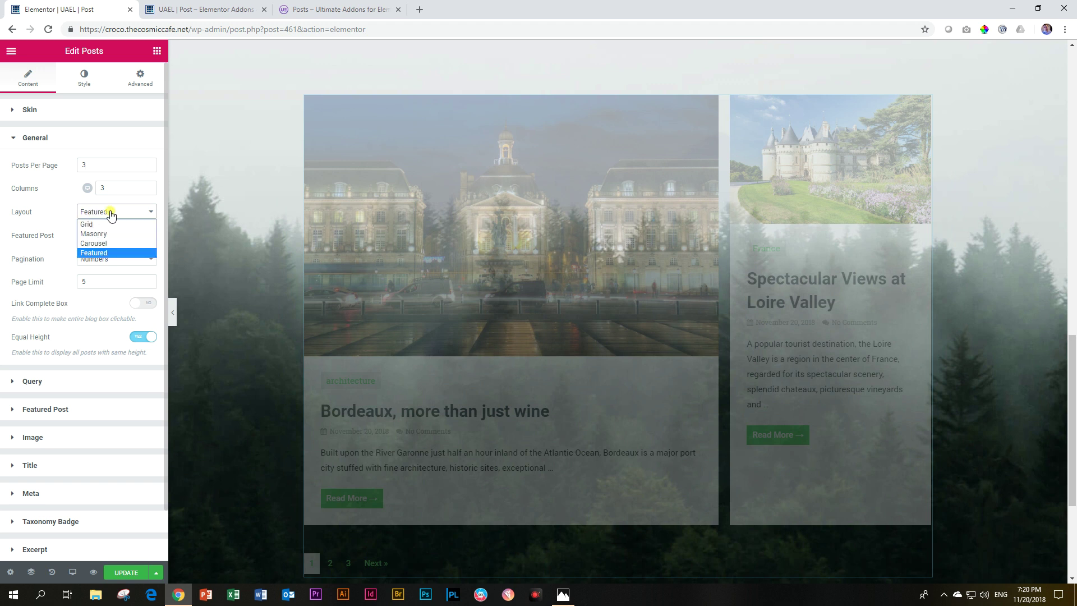
{"action": "left_click", "coordinate": [107, 225]}
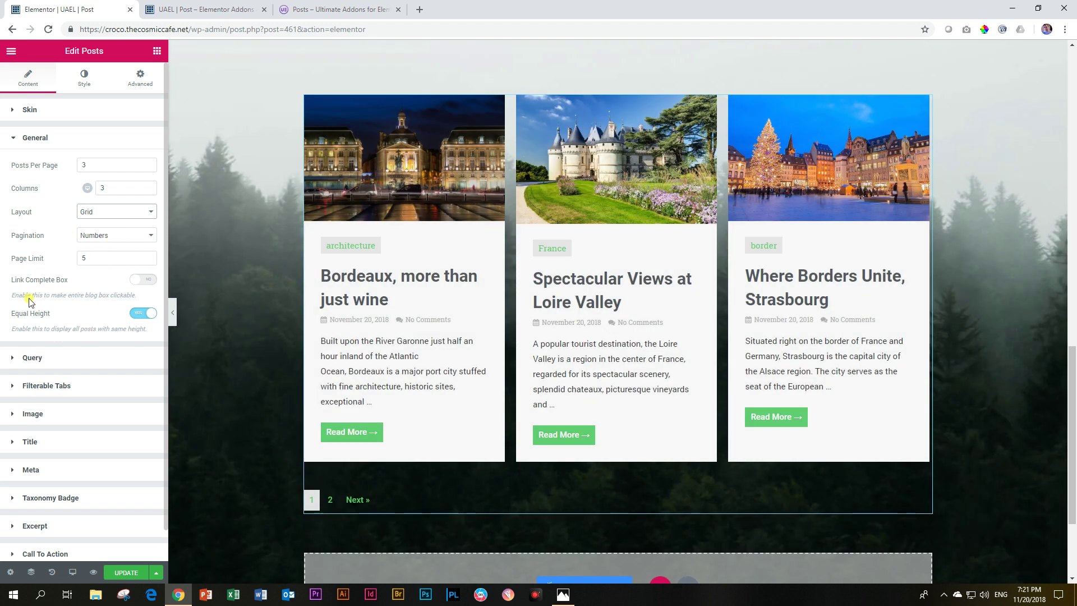
{"action": "scroll", "coordinate": [61, 302], "scroll_direction": "down", "scroll_amount": 1}
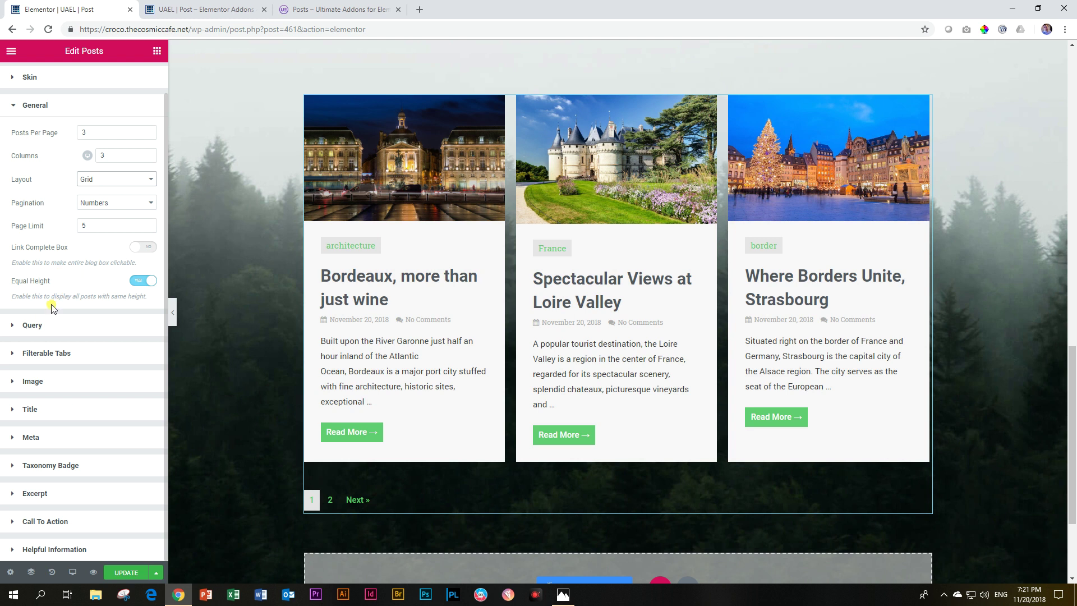
- In Query settings, try the category, tag (travel) and author filters, leaving all of them unset
{"action": "left_click", "coordinate": [35, 325]}
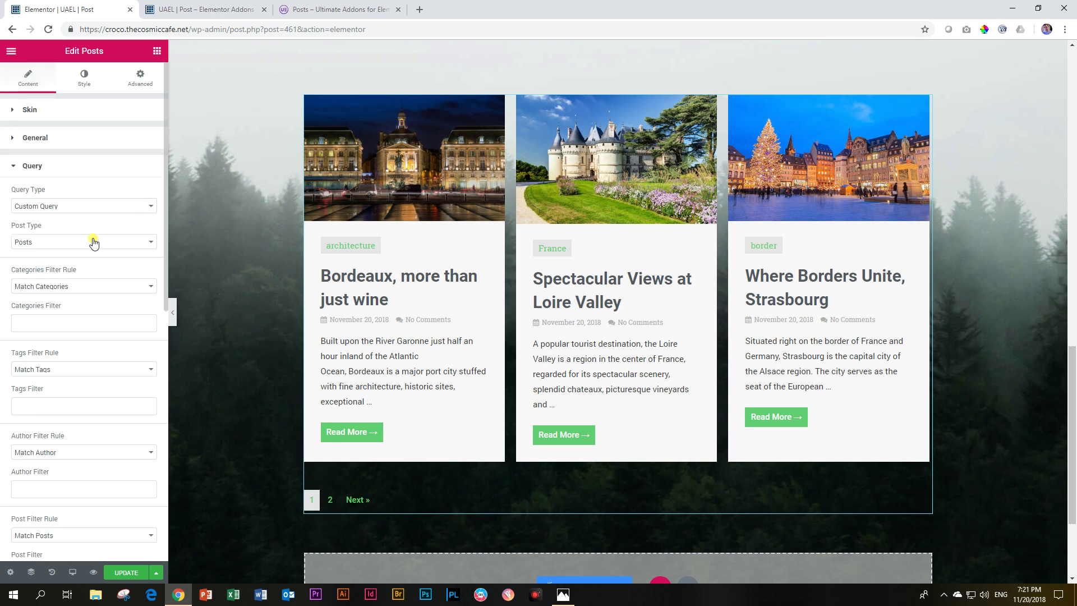
{"action": "scroll", "coordinate": [79, 216], "scroll_direction": "down", "scroll_amount": 6}
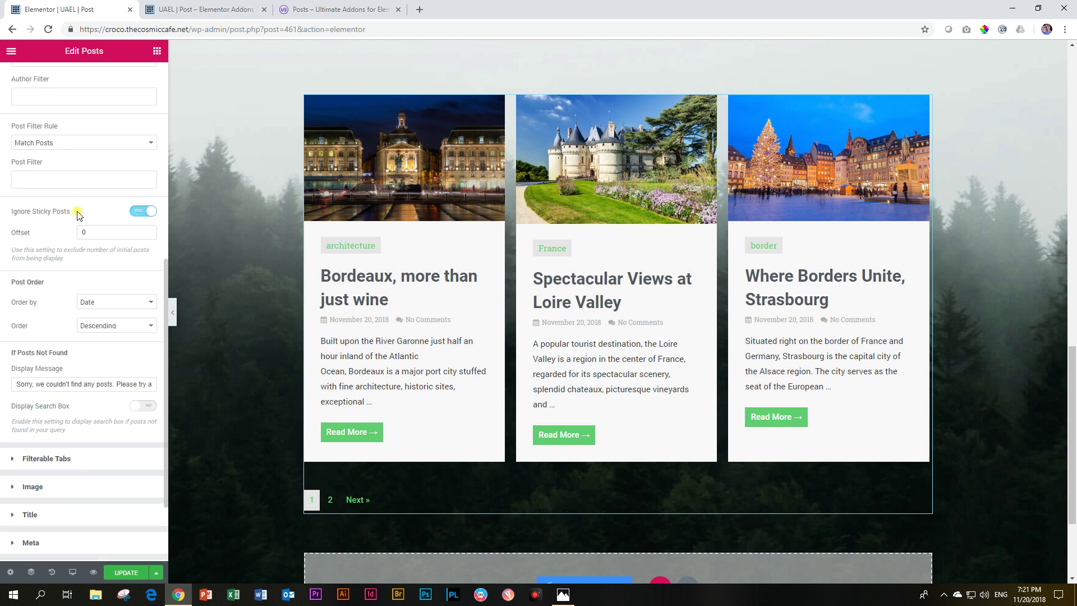
{"action": "scroll", "coordinate": [78, 223], "scroll_direction": "up", "scroll_amount": 6}
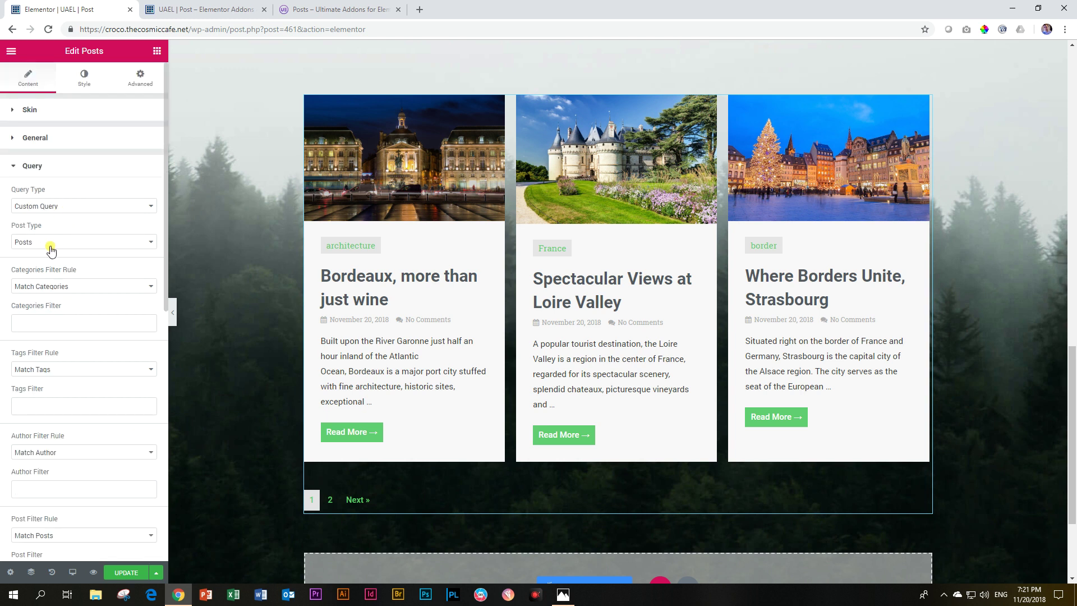
{"action": "left_click", "coordinate": [56, 322]}
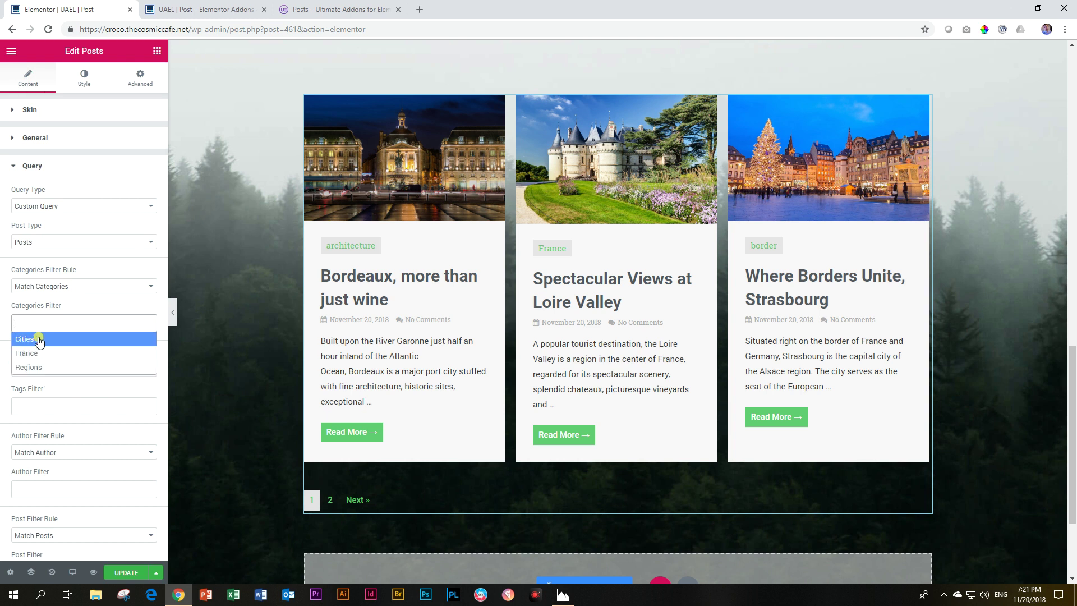
{"action": "left_click", "coordinate": [45, 323]}
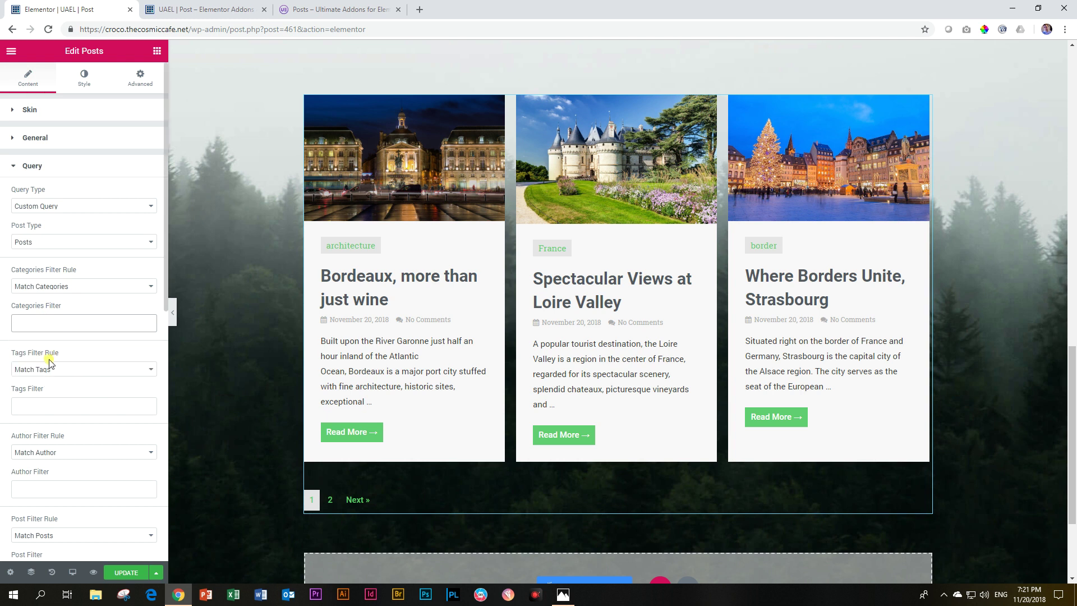
{"action": "scroll", "coordinate": [49, 347], "scroll_direction": "down", "scroll_amount": 2}
{"action": "left_click", "coordinate": [51, 301]}
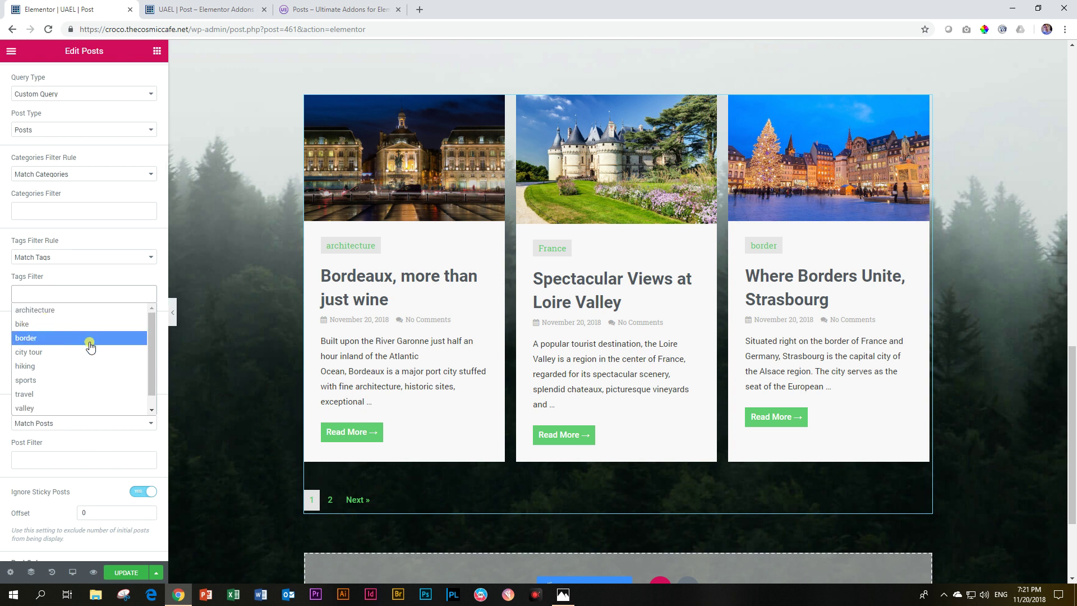
{"action": "left_click", "coordinate": [58, 396]}
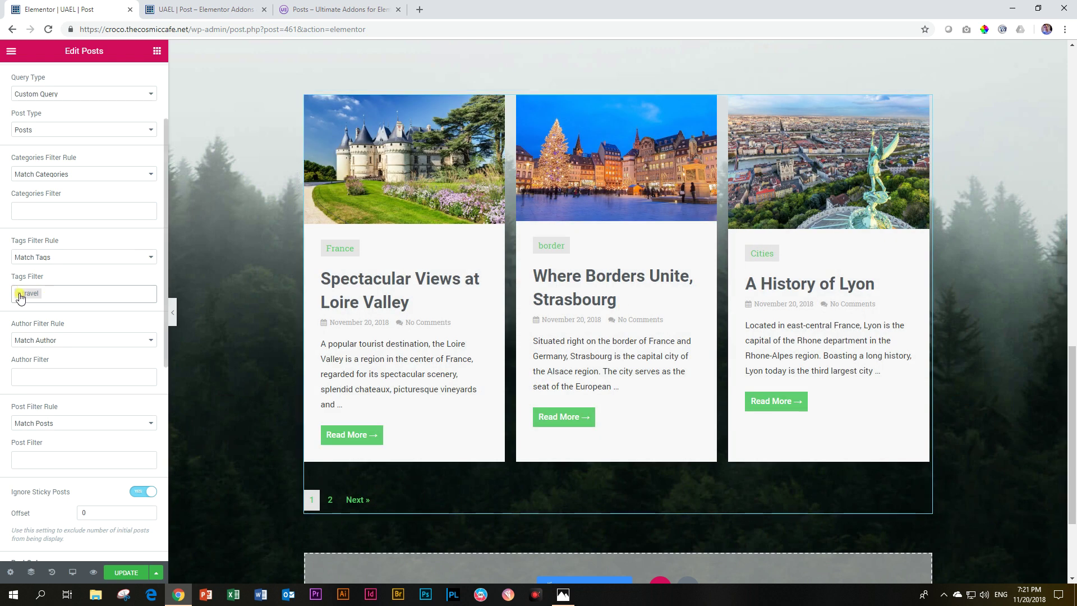
{"action": "left_click", "coordinate": [20, 294]}
{"action": "scroll", "coordinate": [62, 295], "scroll_direction": "down", "scroll_amount": 3}
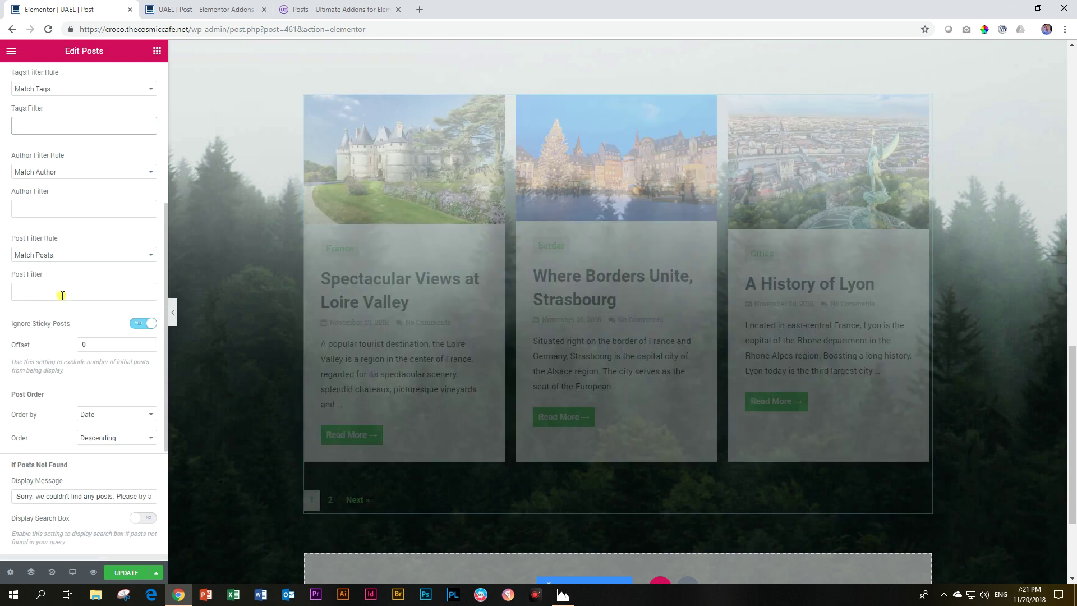
{"action": "scroll", "coordinate": [62, 295], "scroll_direction": "up", "scroll_amount": 1}
{"action": "left_click", "coordinate": [29, 263]}
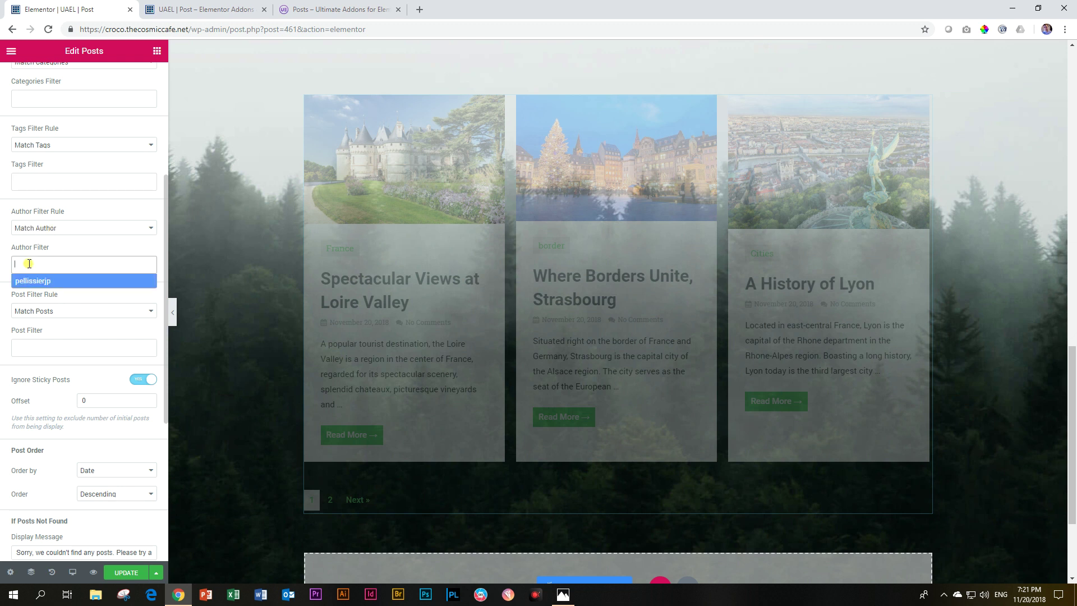
{"action": "left_click", "coordinate": [45, 264]}
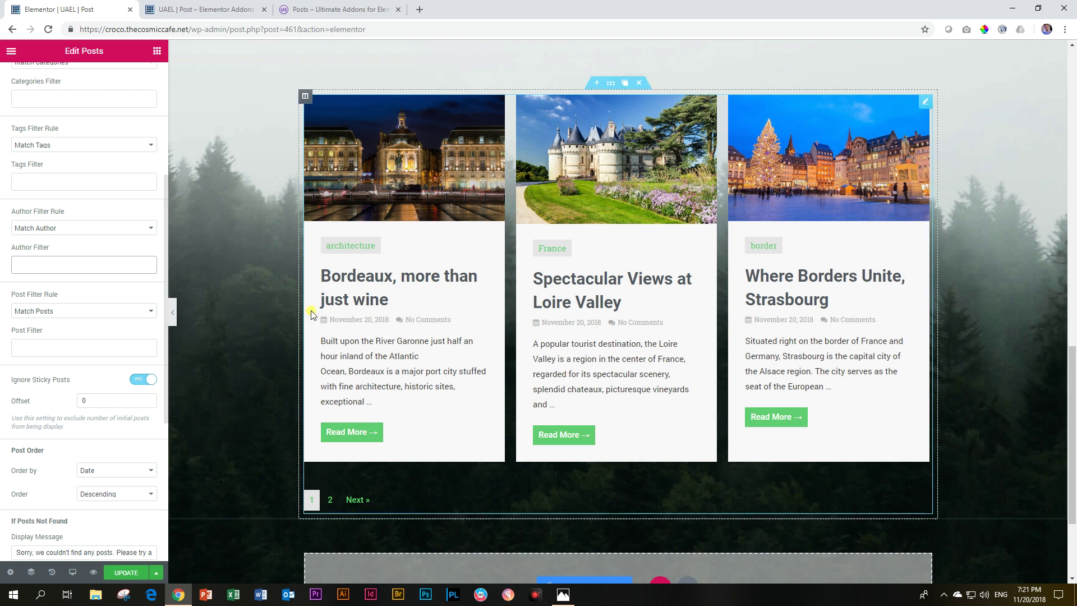
{"action": "scroll", "coordinate": [805, 199], "scroll_direction": "up", "scroll_amount": 3}
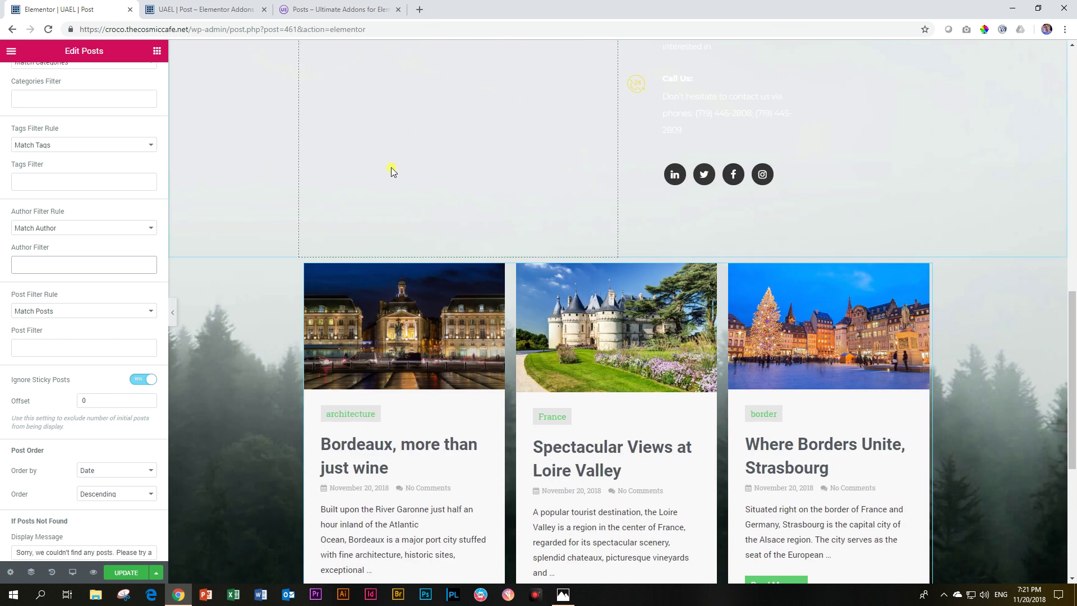
{"action": "scroll", "coordinate": [446, 336], "scroll_direction": "down", "scroll_amount": 4}
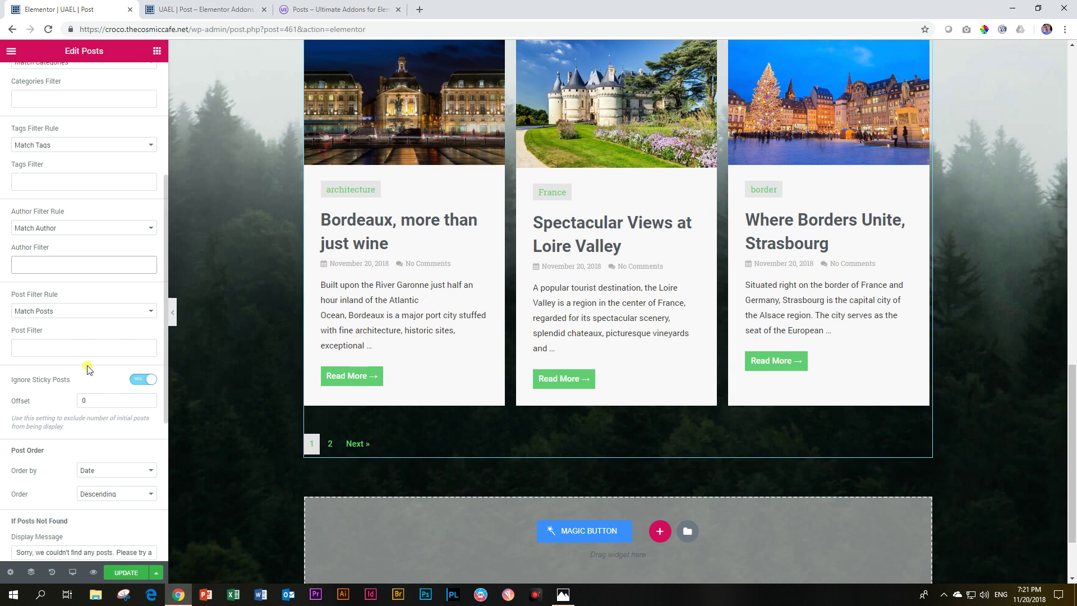
- Raise the query offset to 1, then set it back to 0 so Bordeaux shows first
{"action": "left_click", "coordinate": [150, 398]}
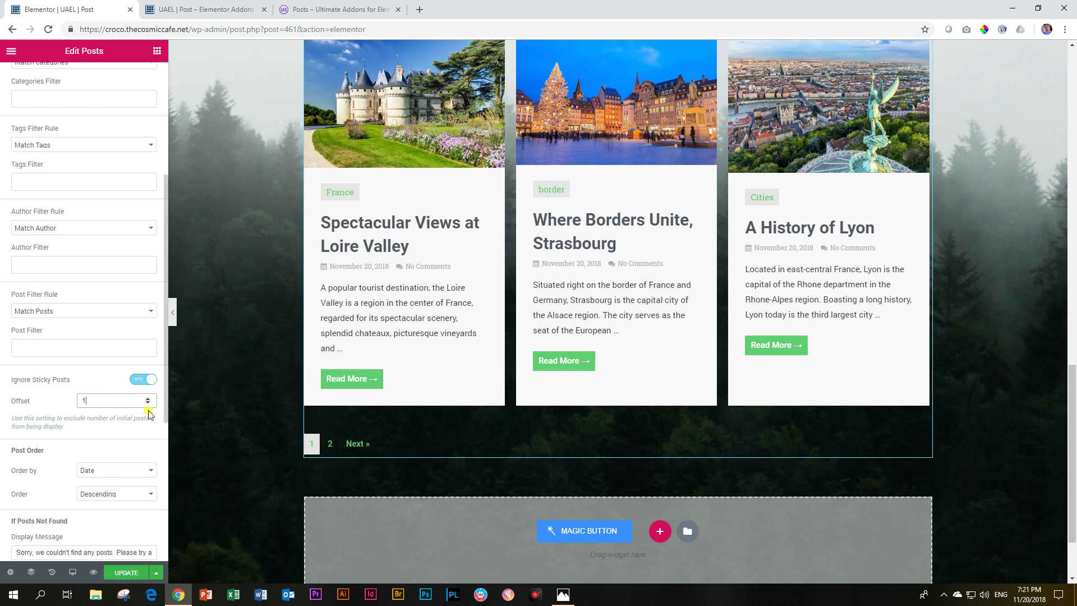
{"action": "left_click_drag", "start_coordinate": [115, 395], "coordinate": [14, 397]}
{"action": "type", "text": "0"}
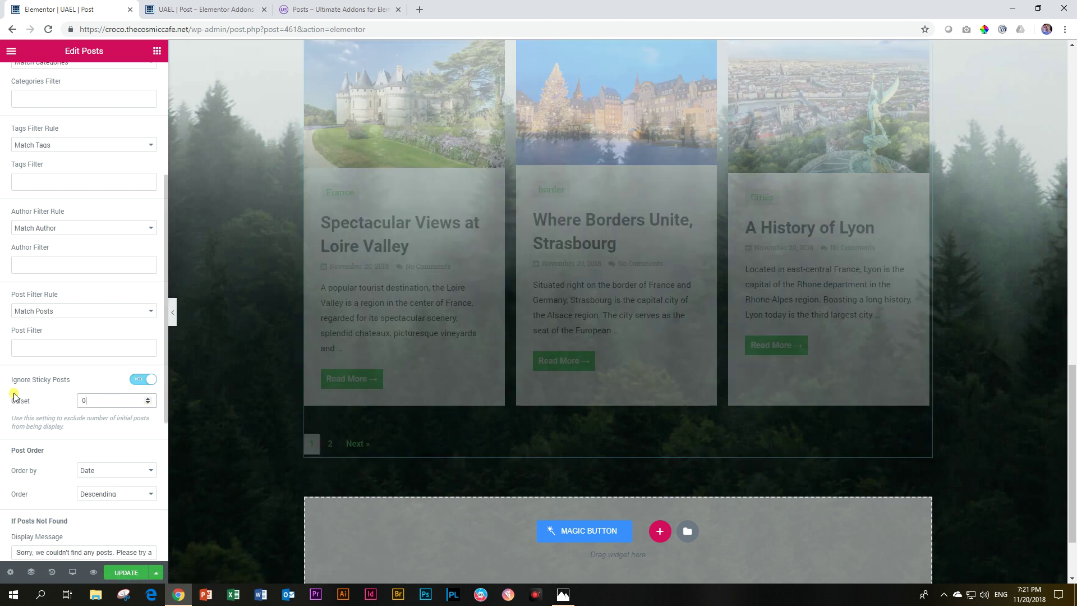
{"action": "scroll", "coordinate": [75, 414], "scroll_direction": "down", "scroll_amount": 3}
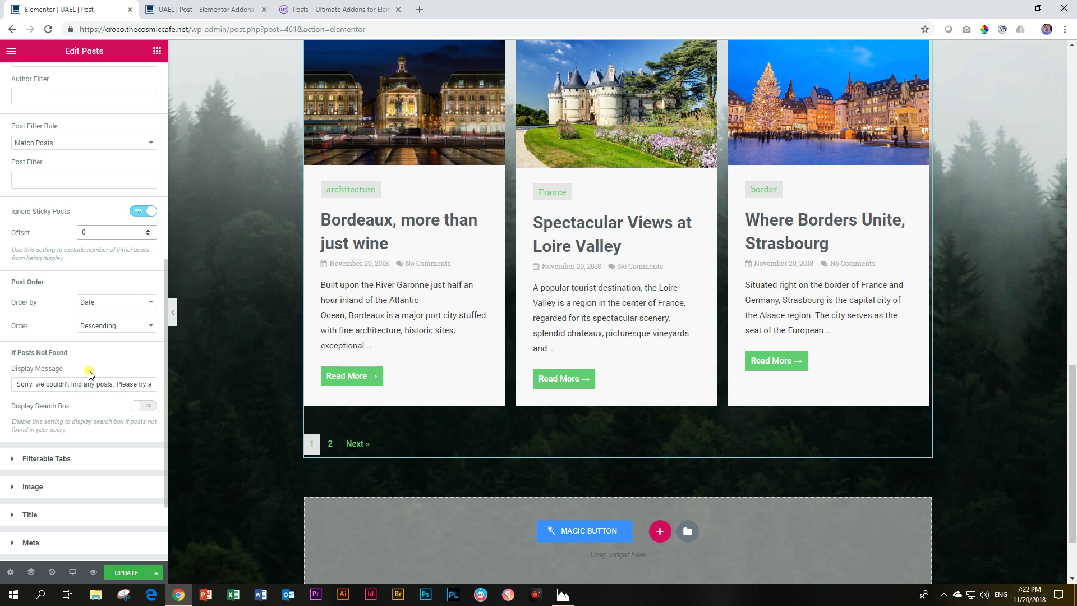
- Turn on Show Filters and preview the Regions, France, Cities and All tabs
{"action": "left_click", "coordinate": [70, 458]}
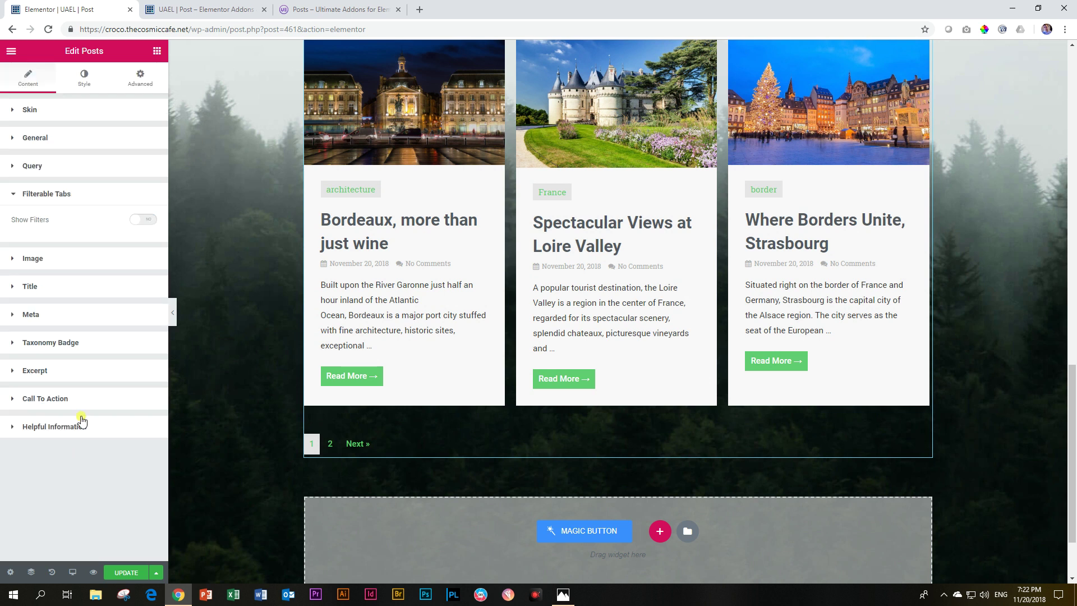
{"action": "left_click", "coordinate": [143, 219]}
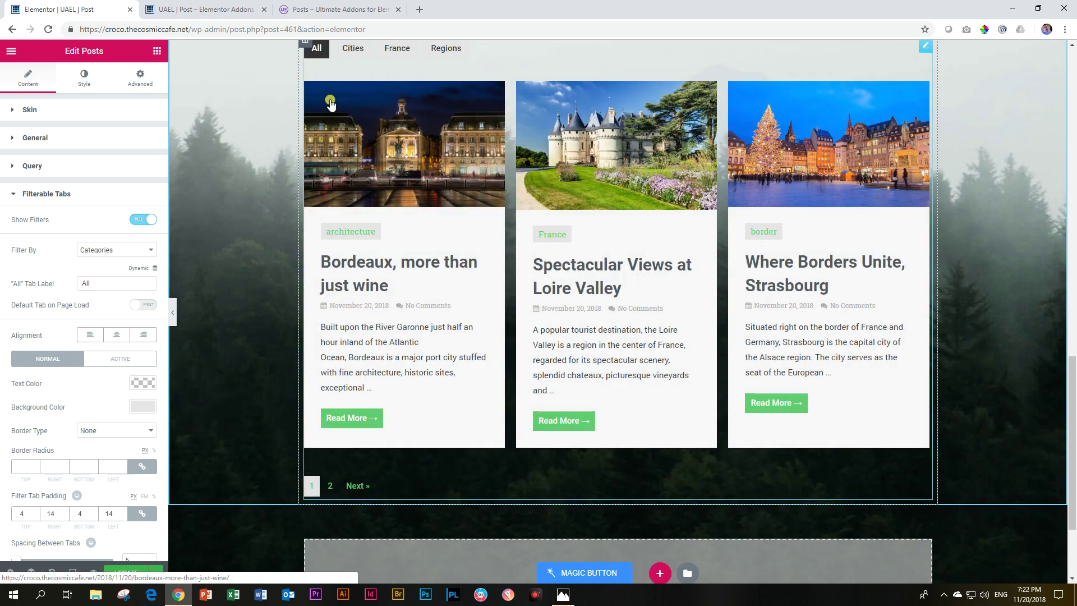
{"action": "scroll", "coordinate": [368, 134], "scroll_direction": "up", "scroll_amount": 3}
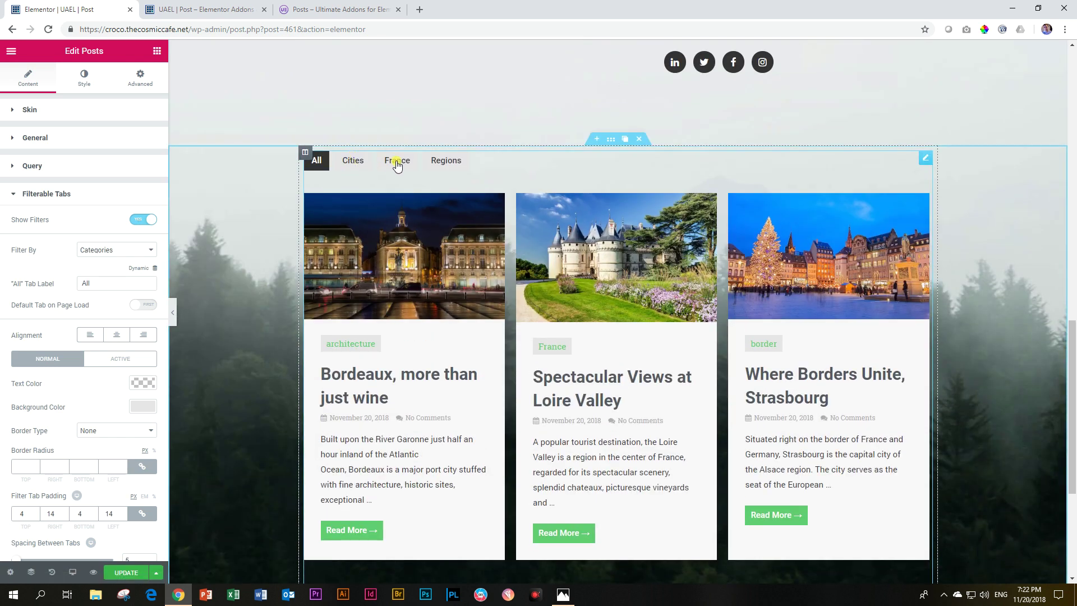
{"action": "left_click", "coordinate": [446, 161]}
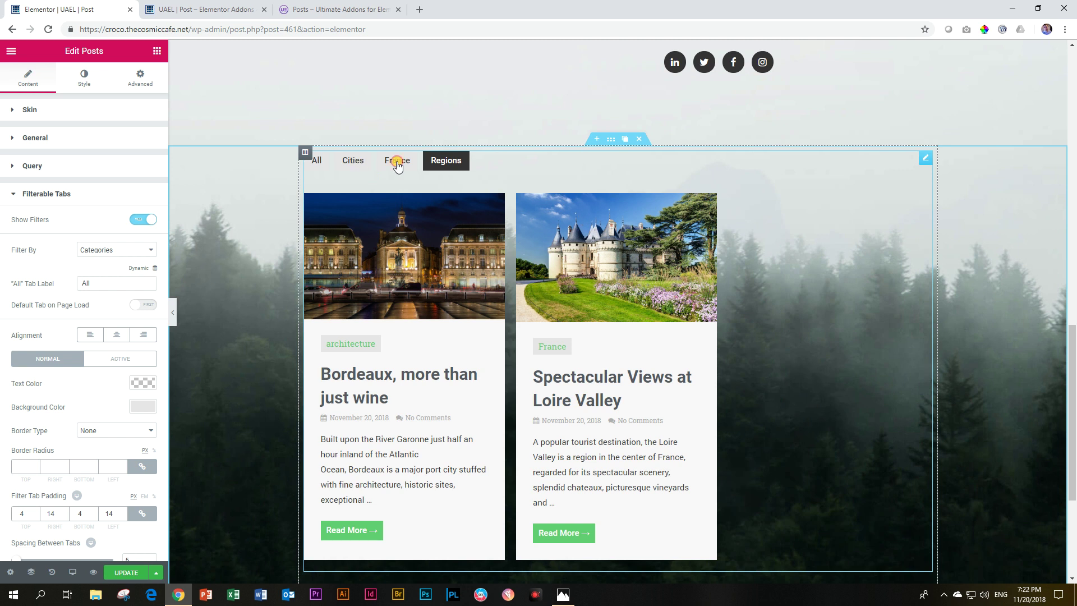
{"action": "left_click", "coordinate": [397, 161]}
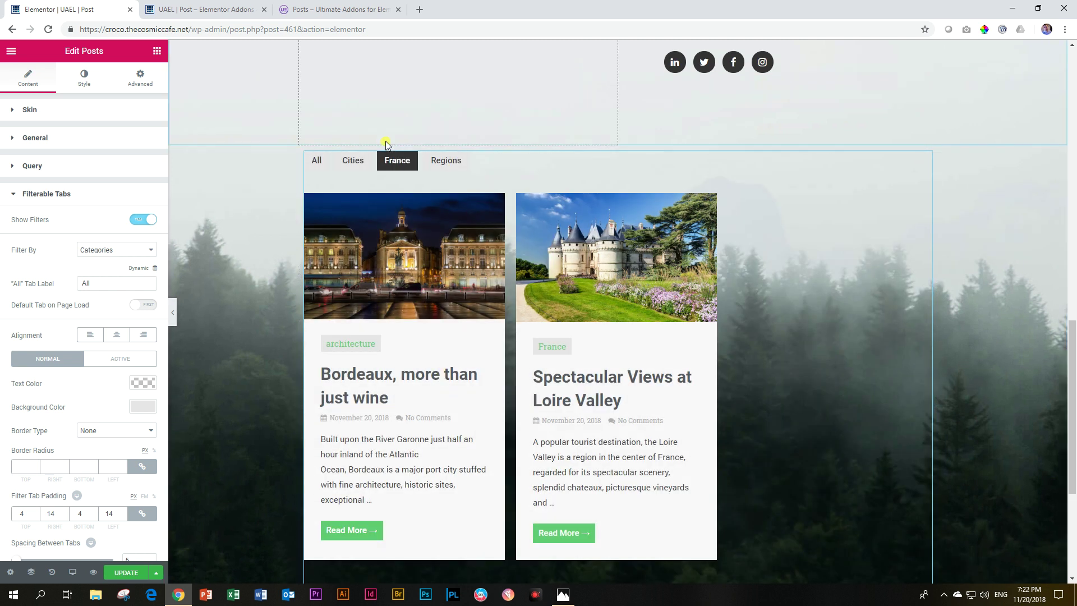
{"action": "left_click", "coordinate": [353, 162]}
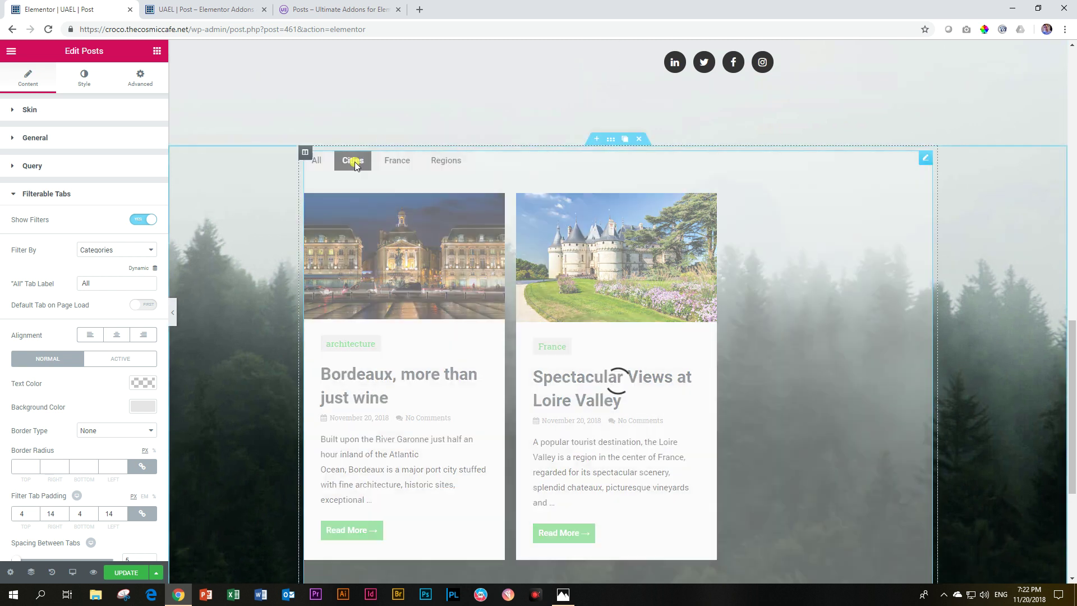
{"action": "left_click", "coordinate": [317, 162]}
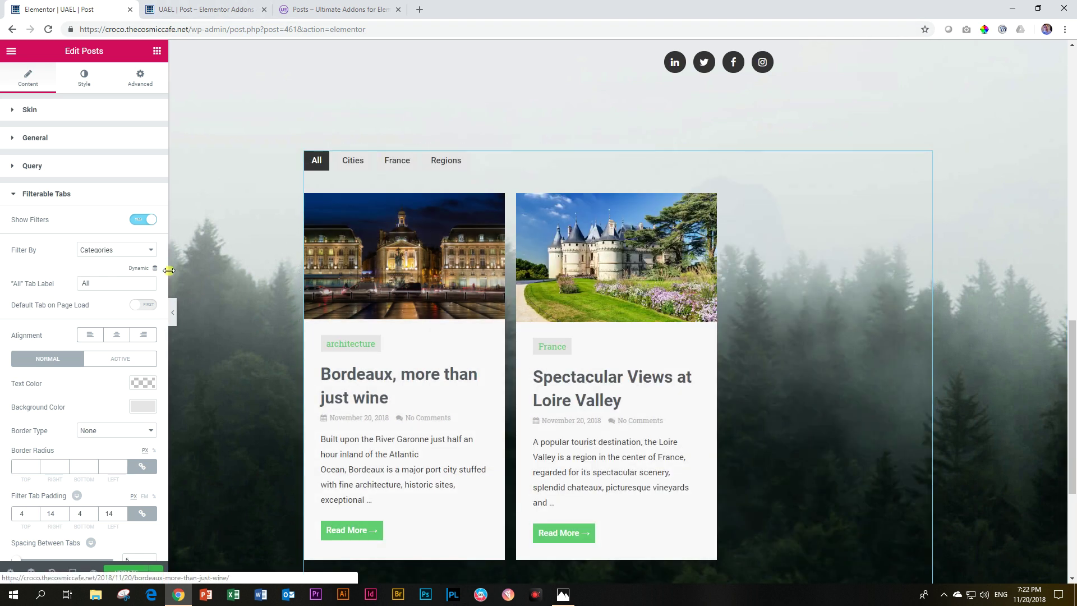
{"action": "left_click", "coordinate": [312, 160]}
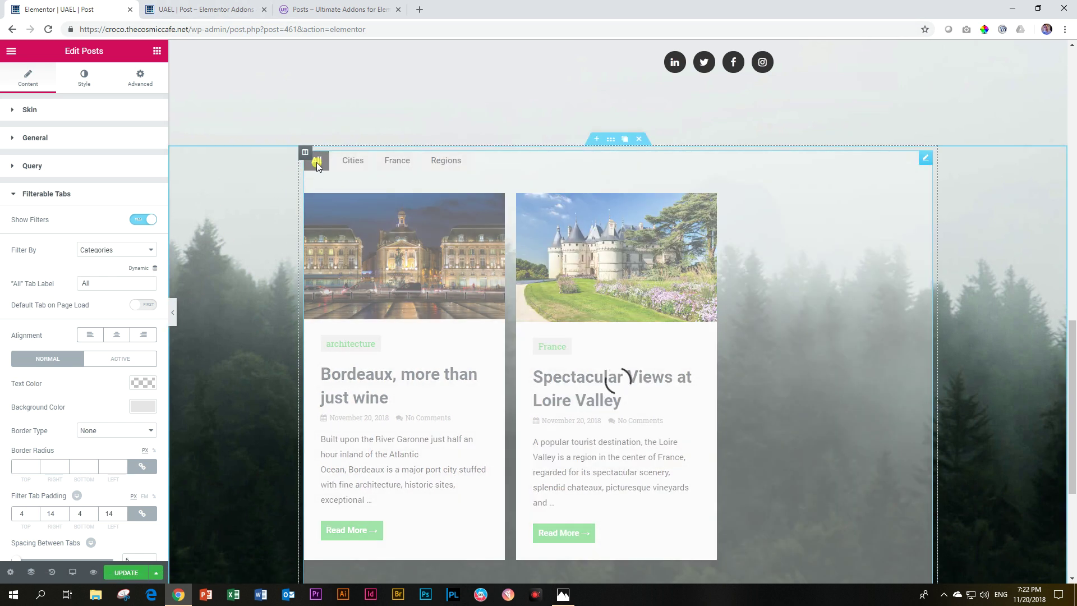
{"action": "scroll", "coordinate": [724, 271], "scroll_direction": "down", "scroll_amount": 5}
{"action": "scroll", "coordinate": [724, 271], "scroll_direction": "up", "scroll_amount": 4}
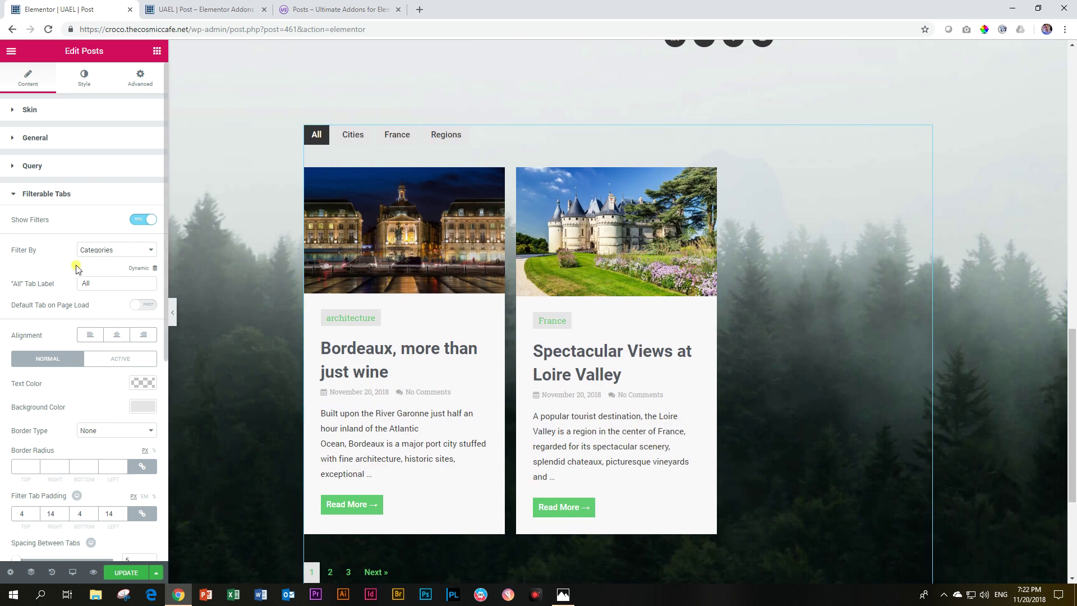
- Set the filter tabs' Filter By option to Tags instead of Categories
{"action": "left_click", "coordinate": [112, 250]}
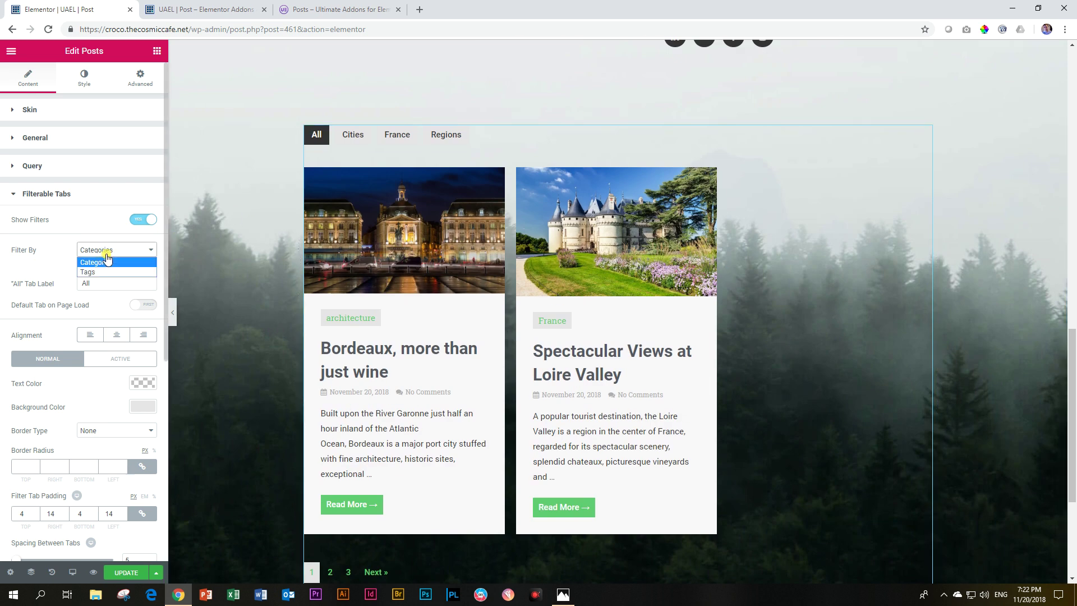
{"action": "left_click", "coordinate": [99, 271]}
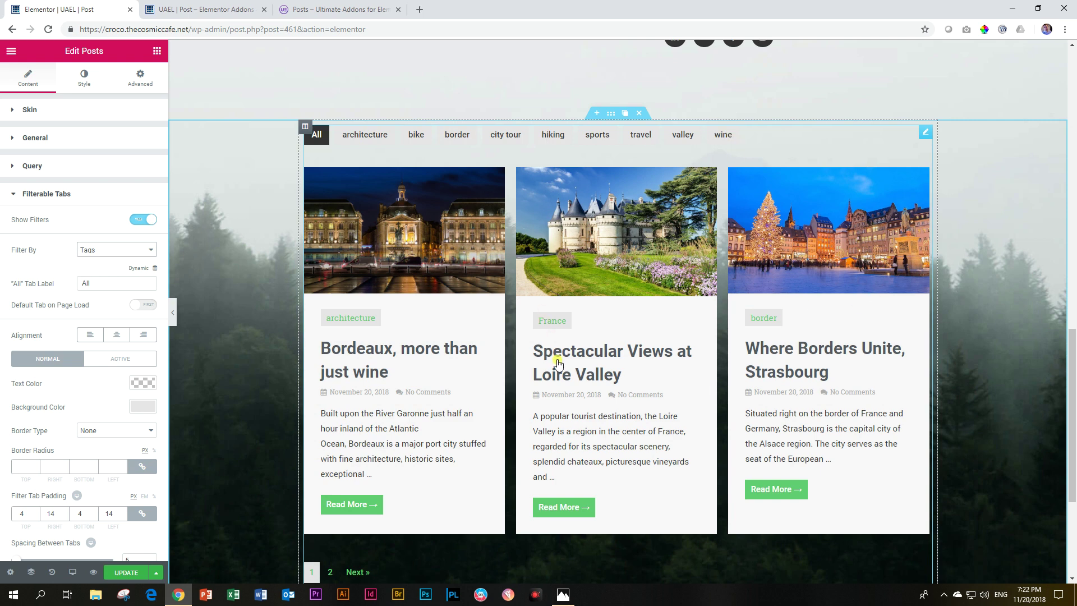
{"action": "scroll", "coordinate": [557, 360], "scroll_direction": "down", "scroll_amount": 3}
{"action": "scroll", "coordinate": [560, 353], "scroll_direction": "up", "scroll_amount": 4}
{"action": "scroll", "coordinate": [317, 421], "scroll_direction": "down", "scroll_amount": 3}
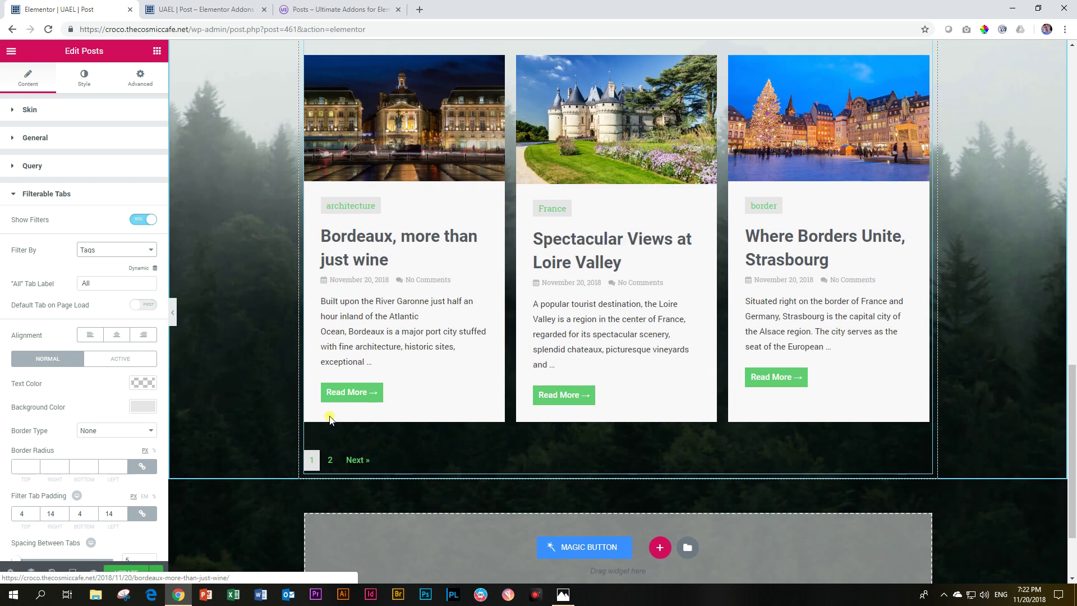
- Left-align the filter tabs, set Spacing Between Tabs to 12 and Filter Bottom Spacing to 0
{"action": "left_click", "coordinate": [125, 339]}
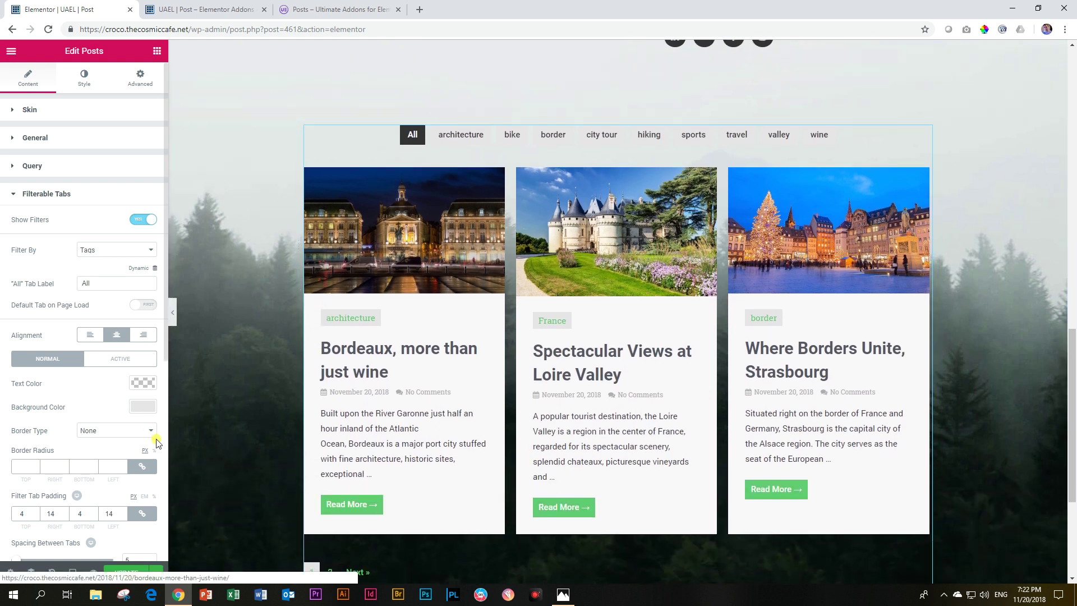
{"action": "left_click", "coordinate": [142, 341]}
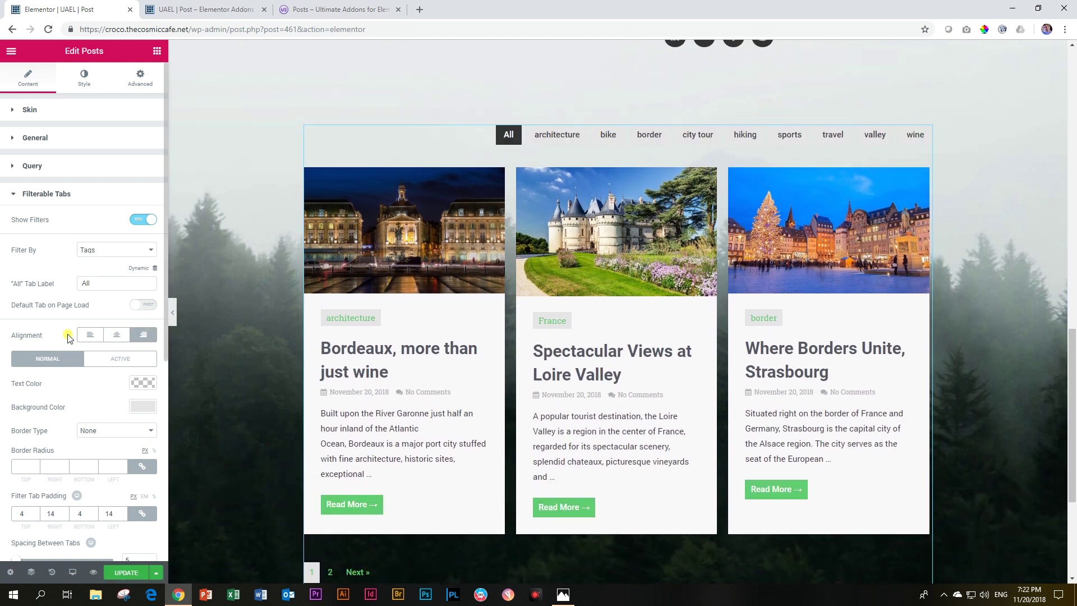
{"action": "left_click", "coordinate": [87, 335]}
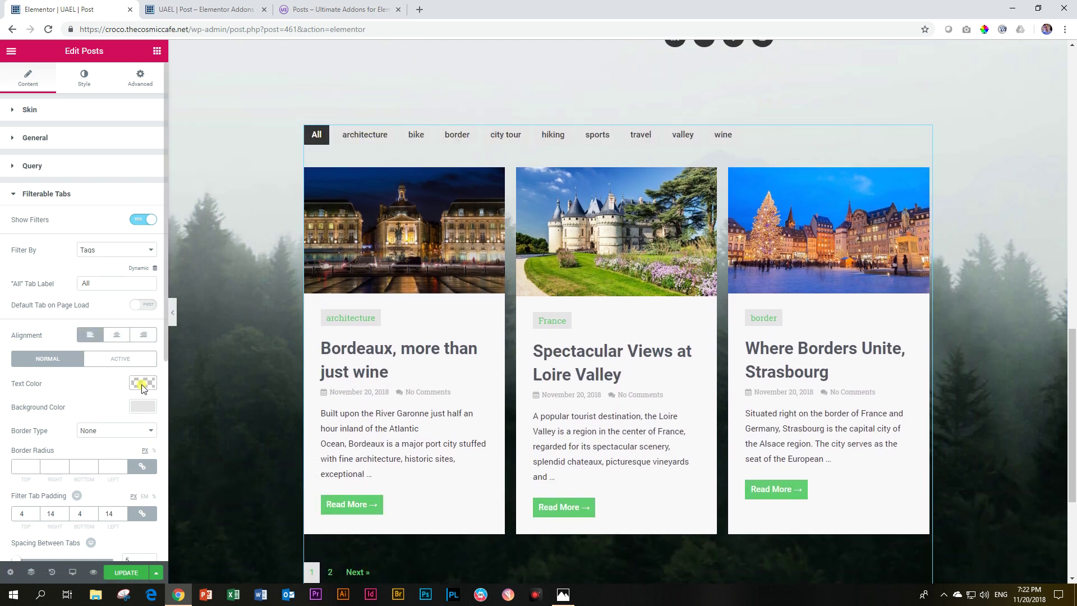
{"action": "scroll", "coordinate": [143, 387], "scroll_direction": "down", "scroll_amount": 1}
{"action": "scroll", "coordinate": [119, 394], "scroll_direction": "down", "scroll_amount": 3}
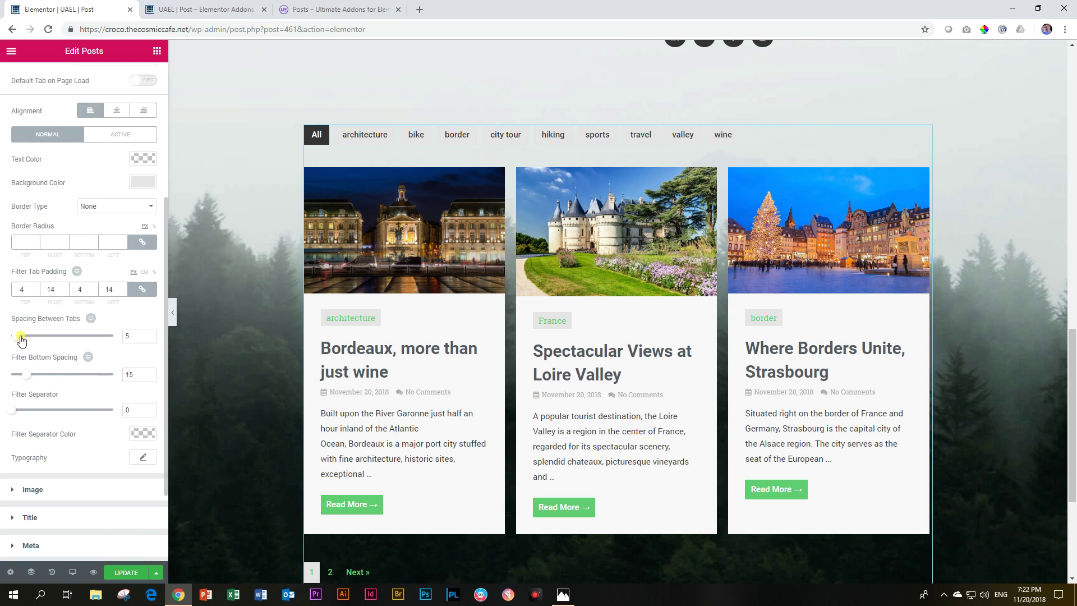
{"action": "mouse_move", "coordinate": [17, 336]}
{"action": "left_mouse_down"}
{"action": "mouse_move", "coordinate": [35, 337]}
{"action": "mouse_move", "coordinate": [21, 336]}
{"action": "left_mouse_up"}
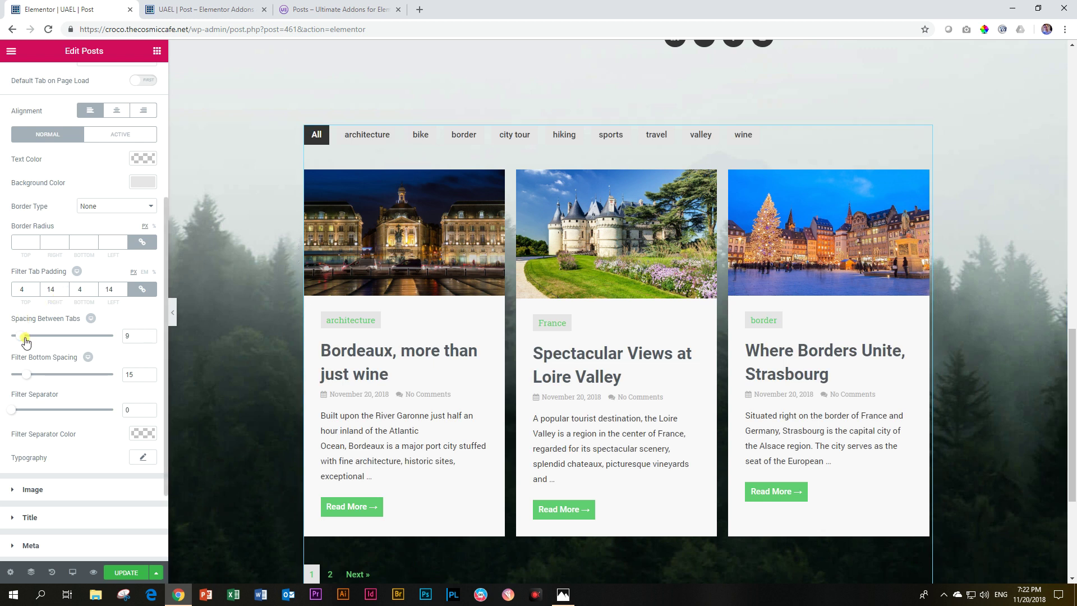
{"action": "mouse_move", "coordinate": [20, 336]}
{"action": "left_mouse_down"}
{"action": "mouse_move", "coordinate": [51, 336]}
{"action": "mouse_move", "coordinate": [23, 337]}
{"action": "left_mouse_up"}
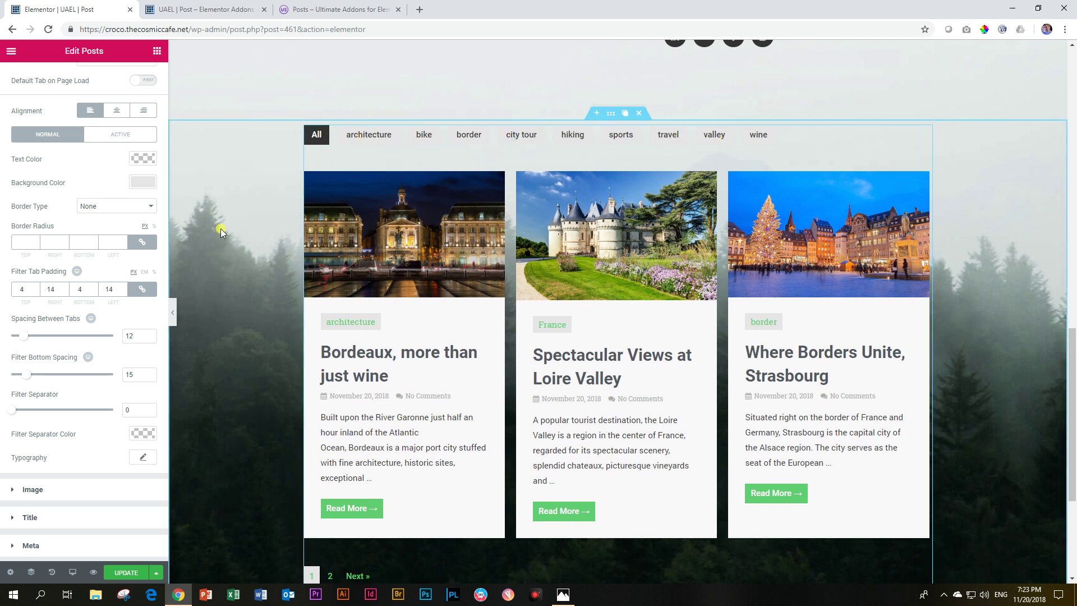
{"action": "left_click_drag", "start_coordinate": [35, 379], "coordinate": [2, 381]}
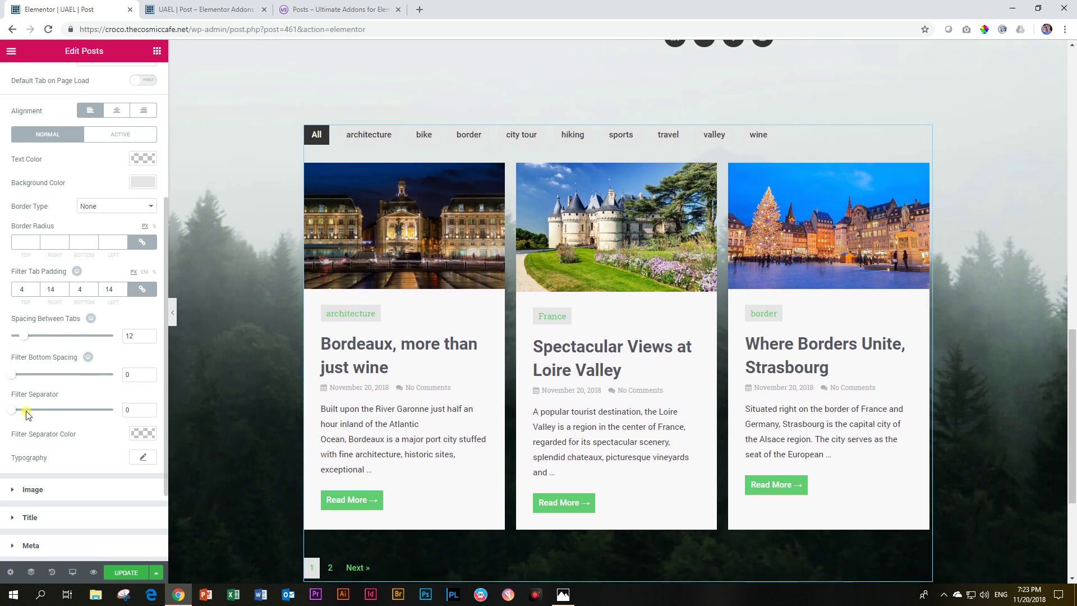
- Try a black (#000000) filter separator line, then set its width back to 0
{"action": "left_click_drag", "start_coordinate": [11, 412], "coordinate": [25, 410]}
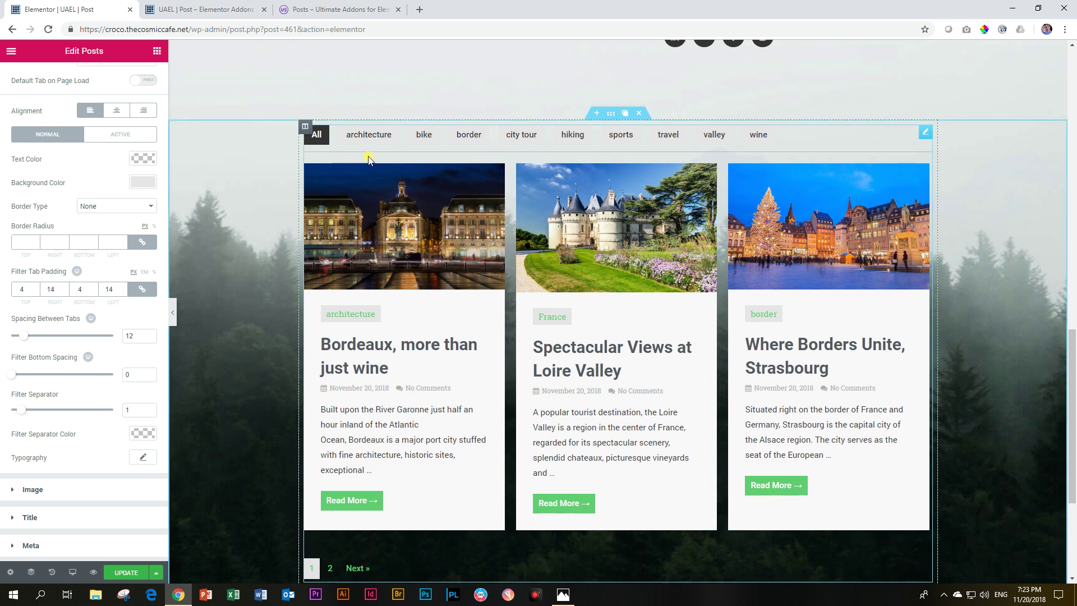
{"action": "left_click", "coordinate": [141, 433]}
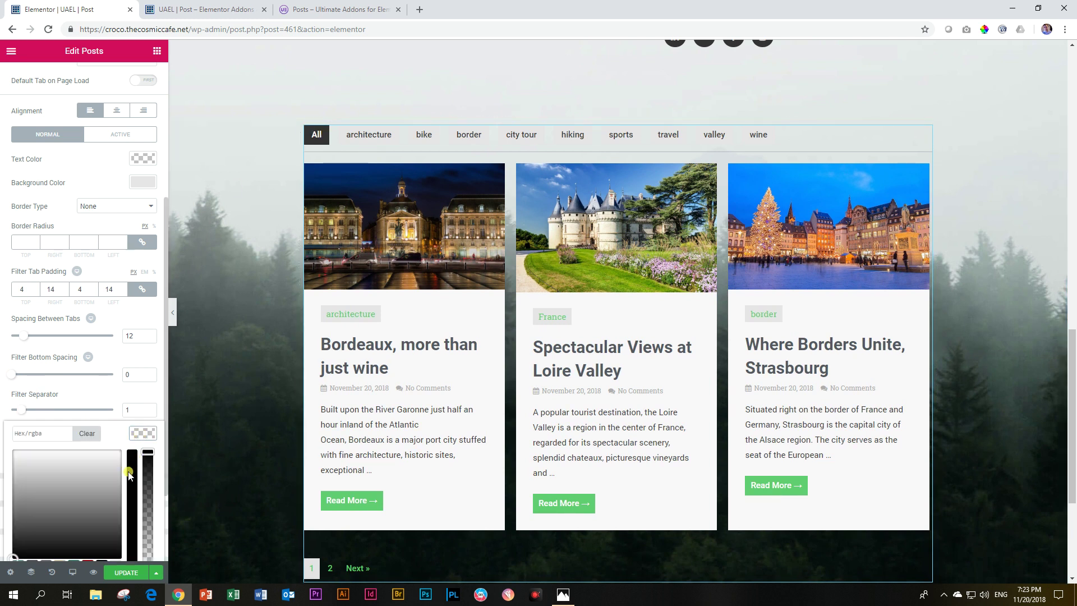
{"action": "scroll", "coordinate": [129, 476], "scroll_direction": "down", "scroll_amount": 2}
{"action": "left_click", "coordinate": [102, 457]}
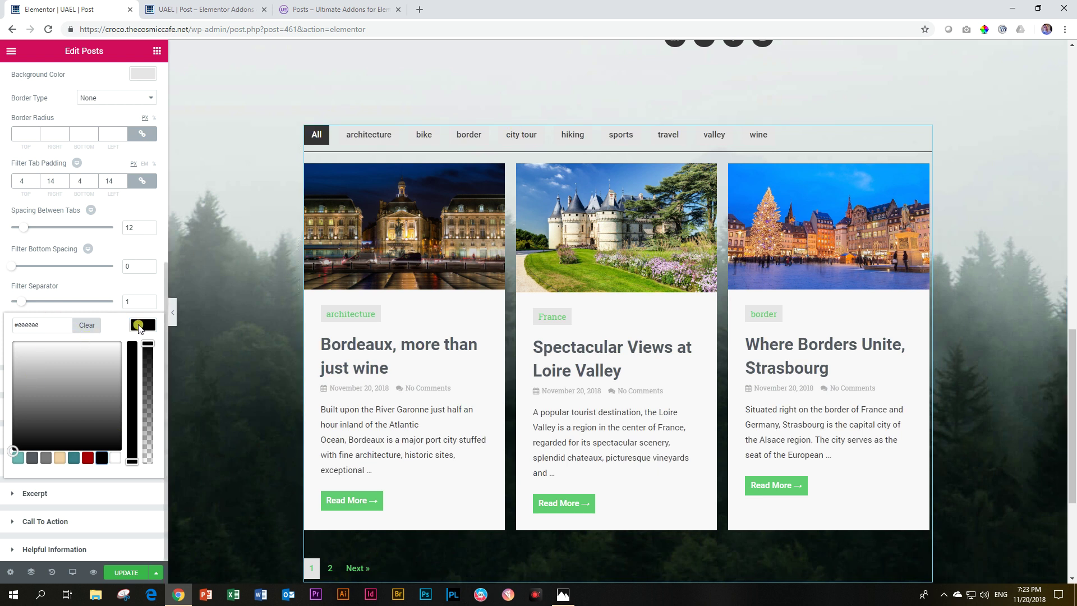
{"action": "left_click", "coordinate": [128, 321]}
{"action": "left_click_drag", "start_coordinate": [22, 301], "coordinate": [12, 302]}
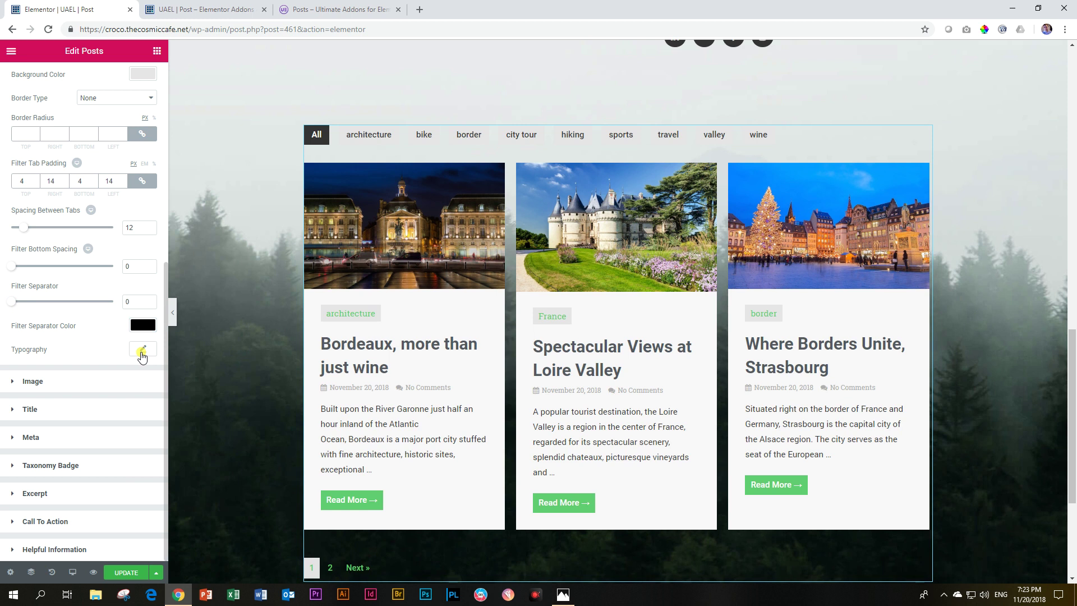
{"action": "left_click", "coordinate": [35, 382]}
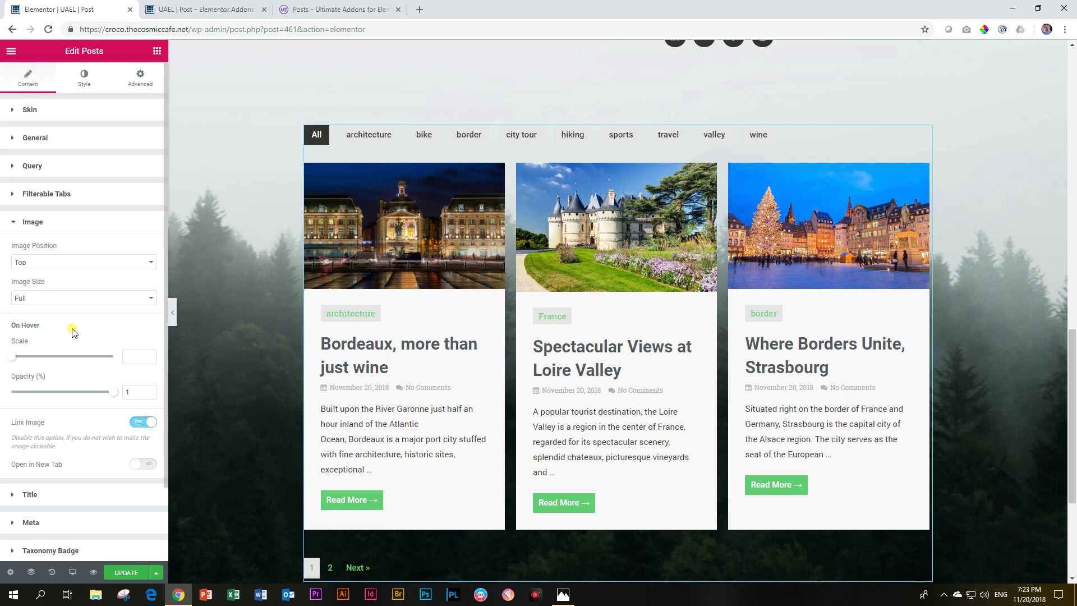
- Set Image Position to Background and the image size to Medium Large
{"action": "left_click", "coordinate": [59, 265]}
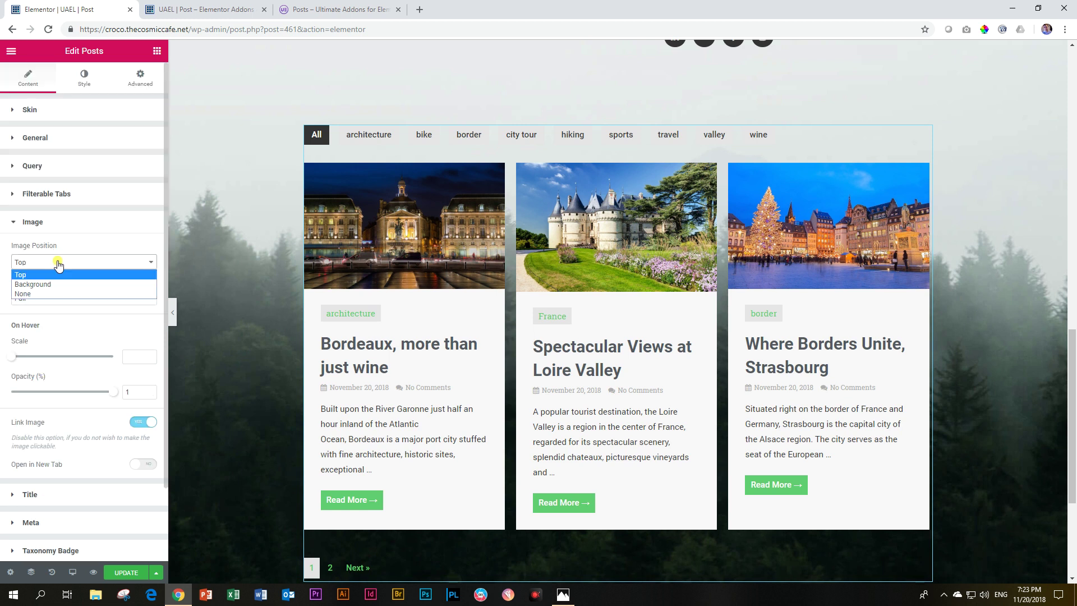
{"action": "left_click", "coordinate": [52, 284]}
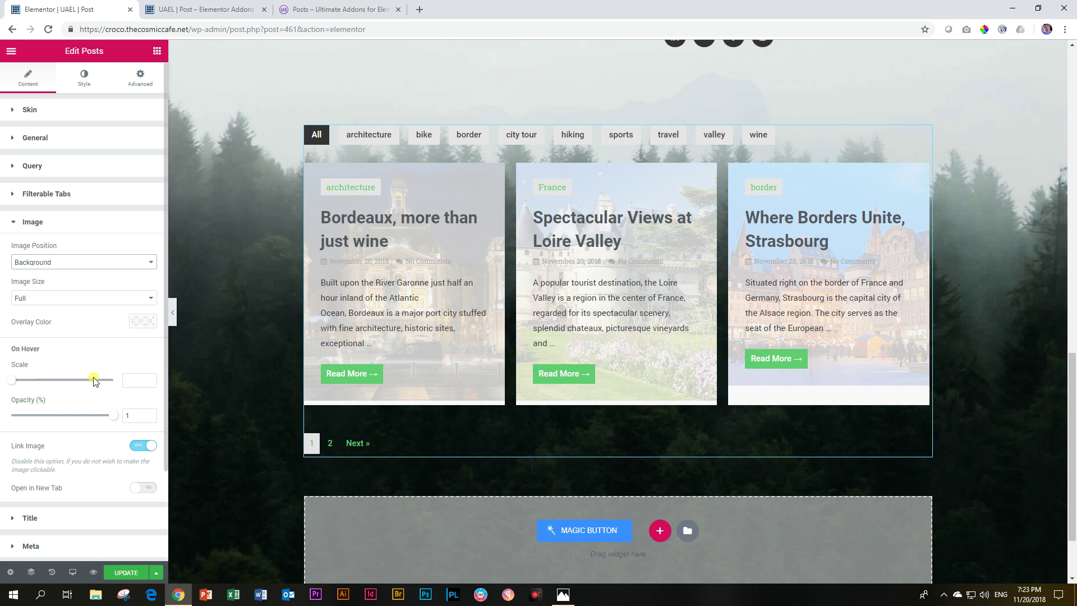
{"action": "left_click", "coordinate": [63, 305]}
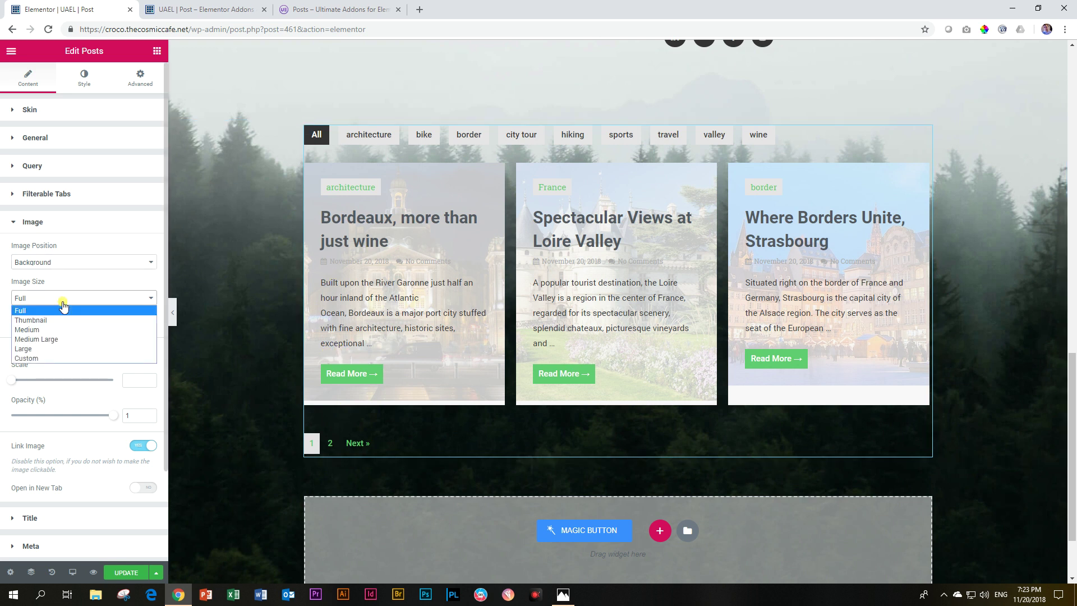
{"action": "left_click", "coordinate": [41, 339]}
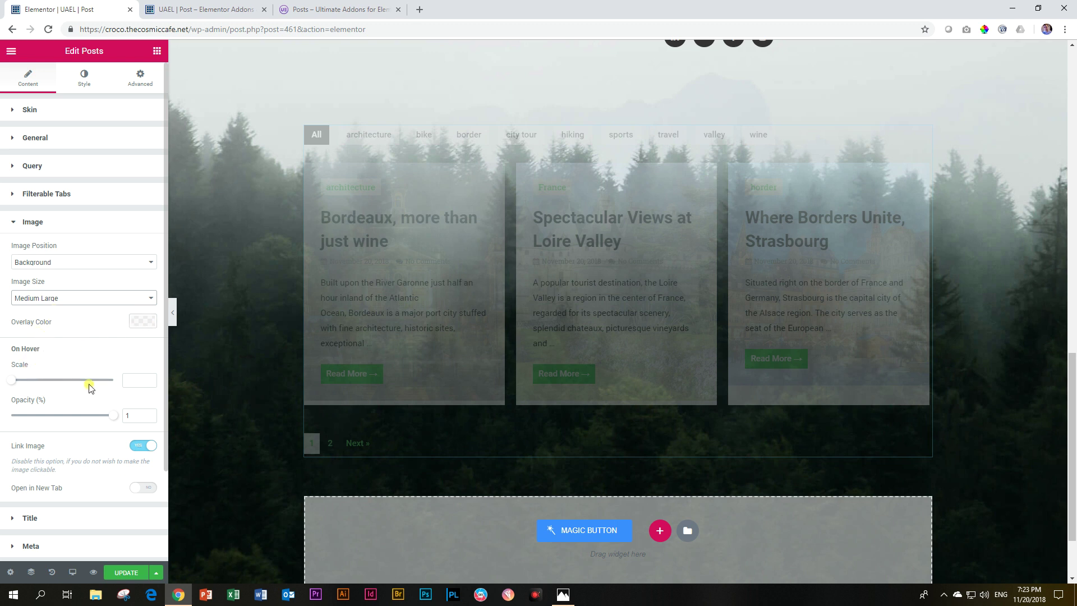
- Raise the image hover scale to 1.17, then set Image Position to Top with scale 1.13
{"action": "scroll", "coordinate": [90, 387], "scroll_direction": "down", "scroll_amount": 1}
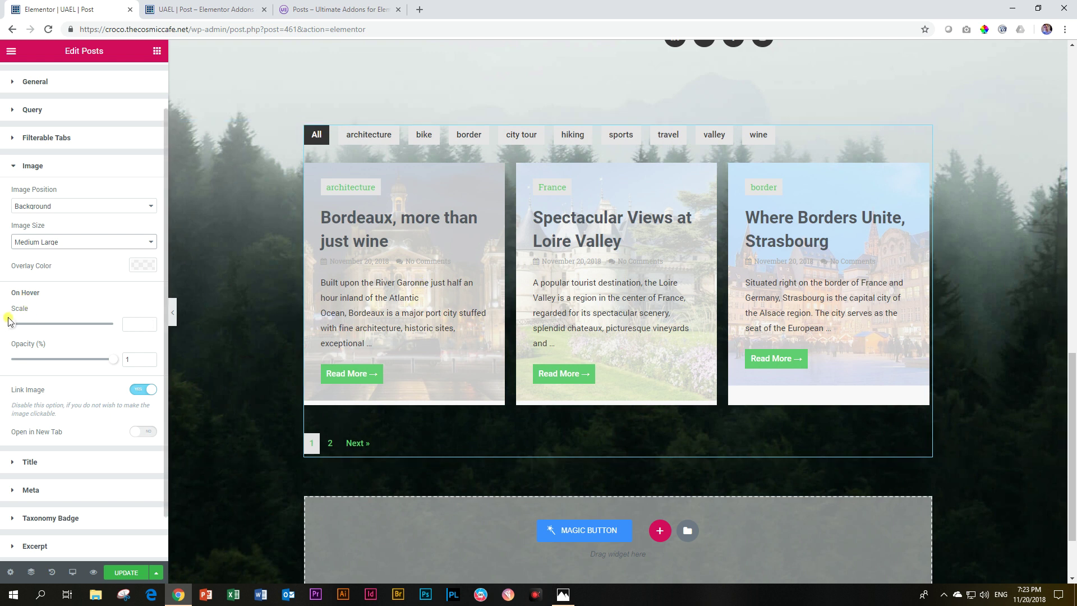
{"action": "left_click_drag", "start_coordinate": [13, 326], "coordinate": [20, 325]}
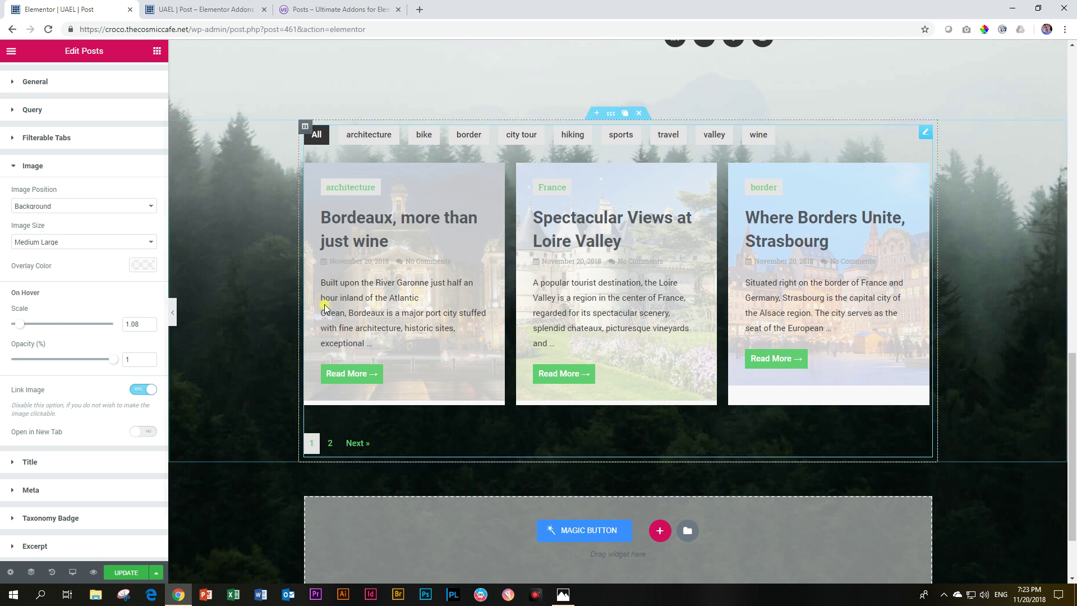
{"action": "left_click_drag", "start_coordinate": [15, 322], "coordinate": [31, 324]}
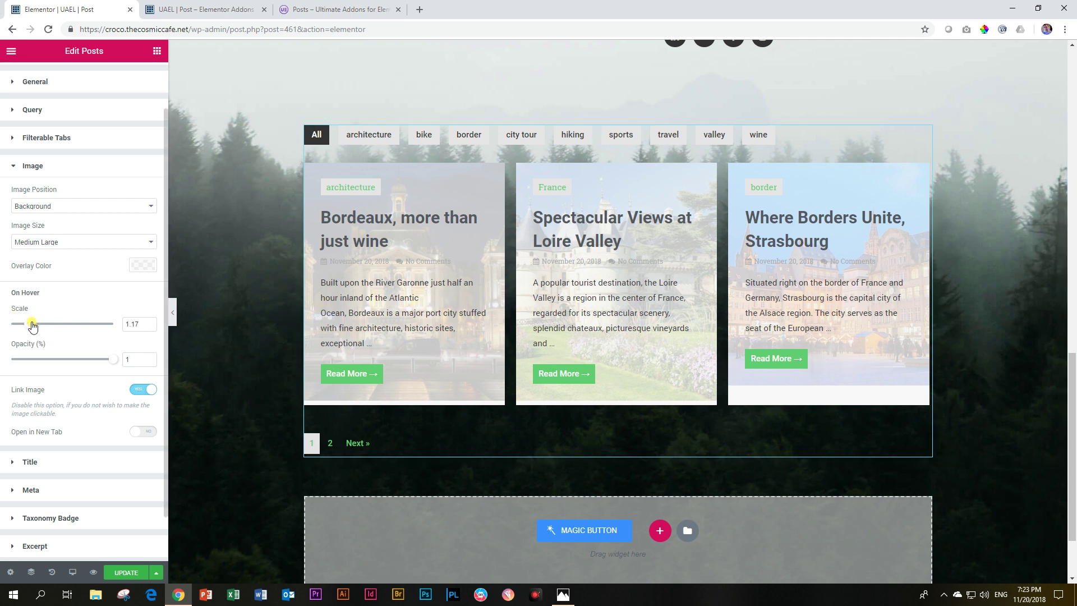
{"action": "left_click", "coordinate": [106, 206]}
{"action": "left_click", "coordinate": [89, 221]}
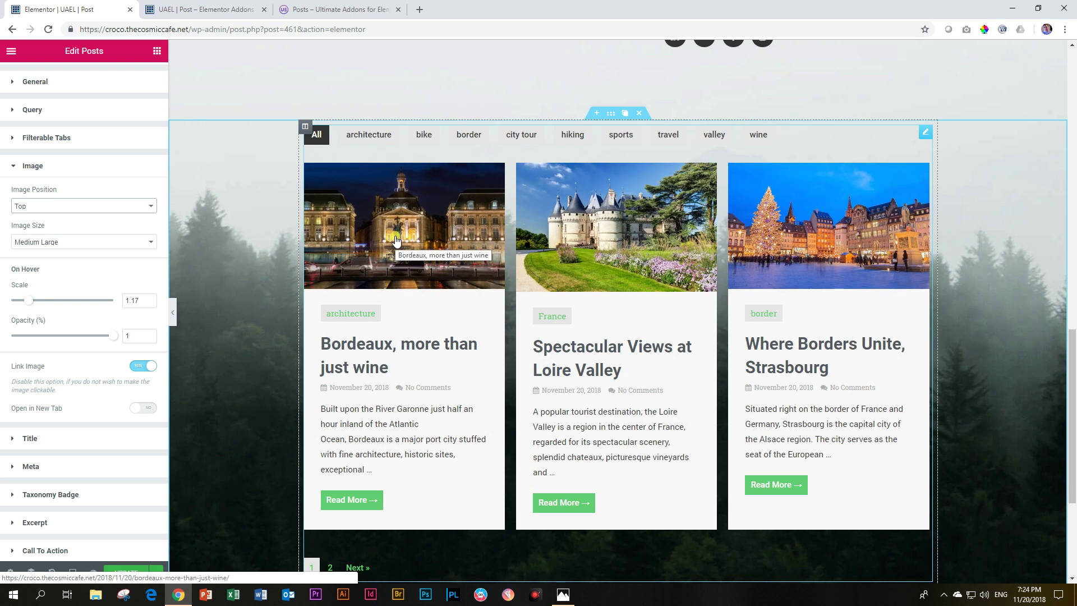
{"action": "left_click_drag", "start_coordinate": [28, 300], "coordinate": [24, 300]}
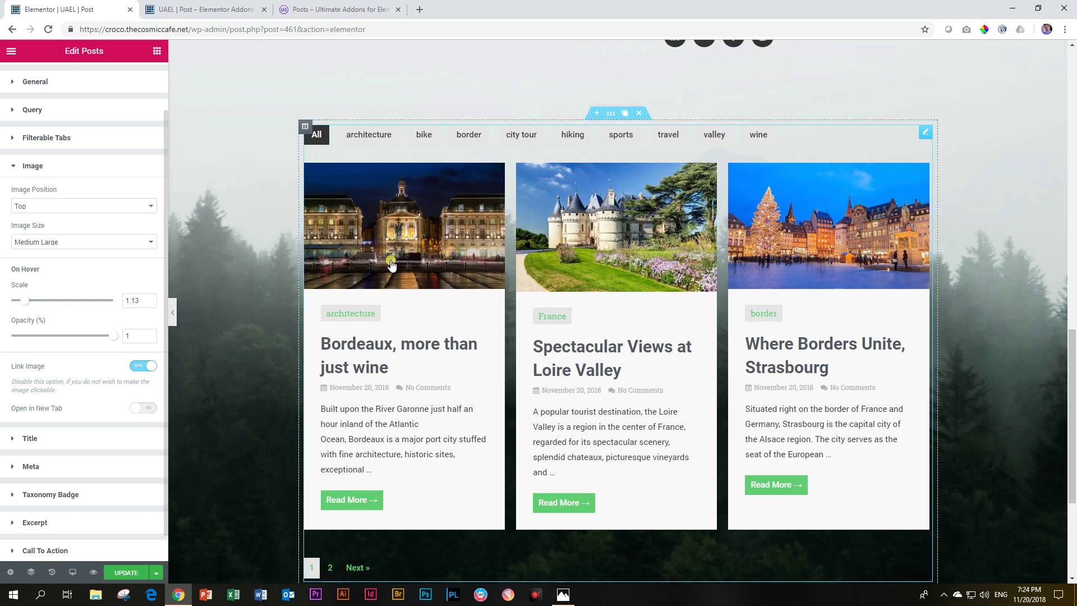
{"action": "scroll", "coordinate": [23, 283], "scroll_direction": "down", "scroll_amount": 1}
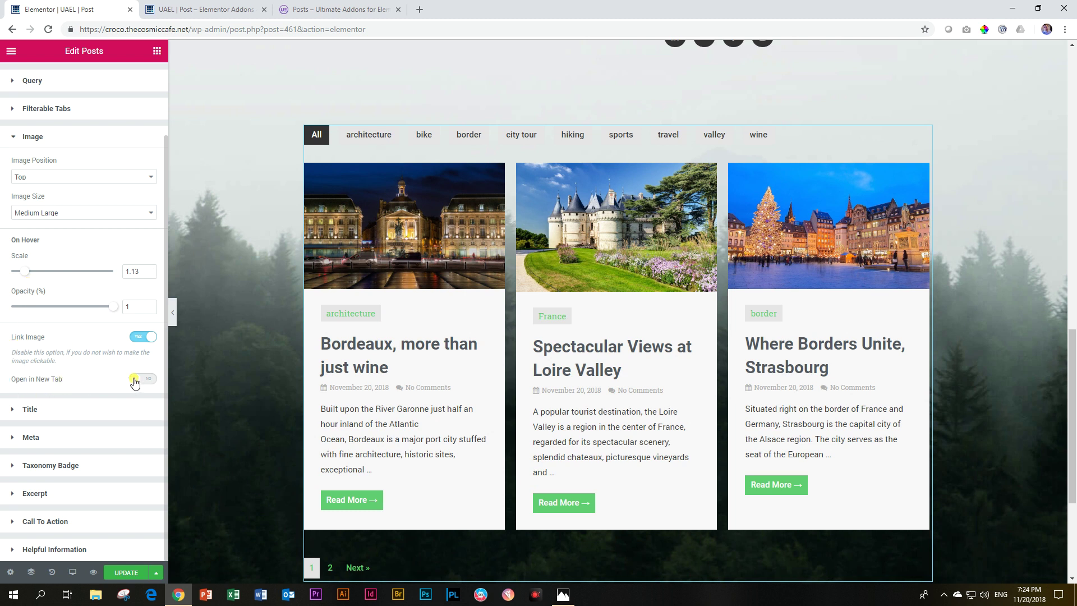
- Turn on Show Categories and Show Tags in the post meta settings
{"action": "left_click", "coordinate": [19, 410]}
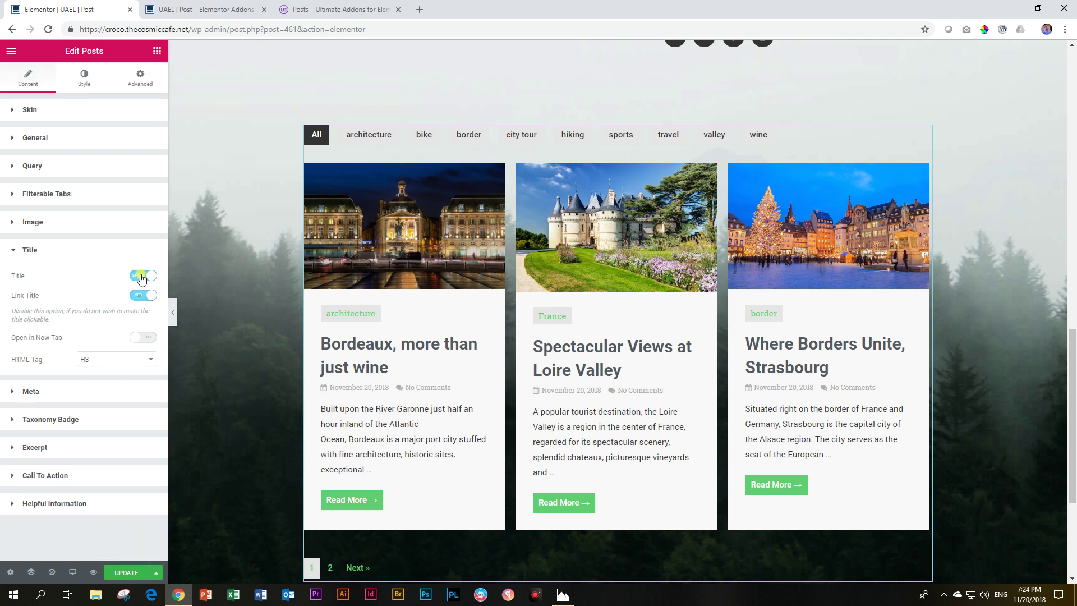
{"action": "left_click", "coordinate": [30, 391]}
{"action": "scroll", "coordinate": [116, 328], "scroll_direction": "down", "scroll_amount": 2}
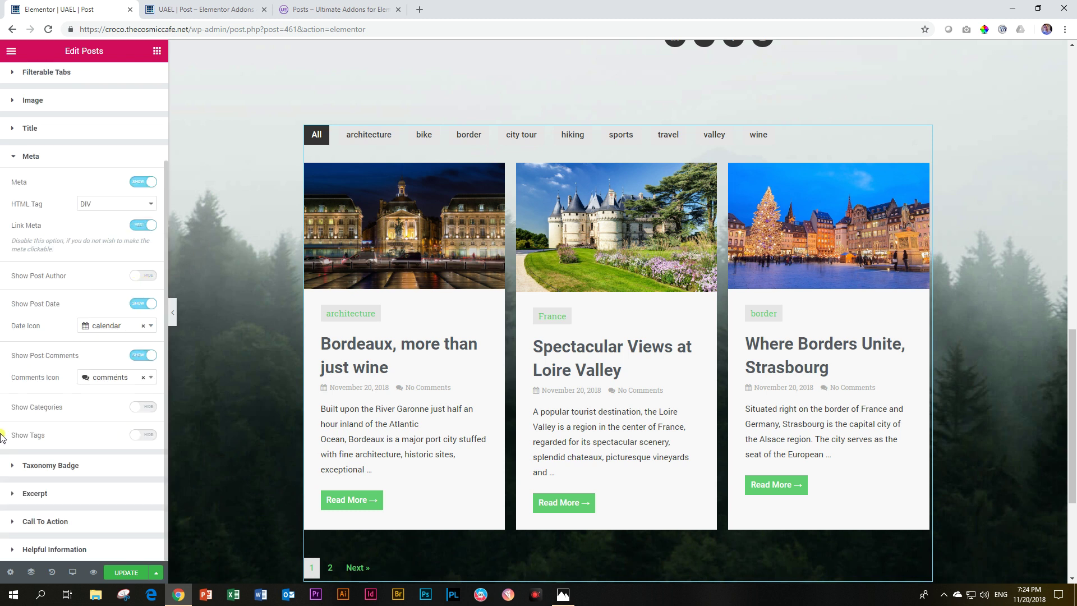
{"action": "left_click", "coordinate": [135, 408]}
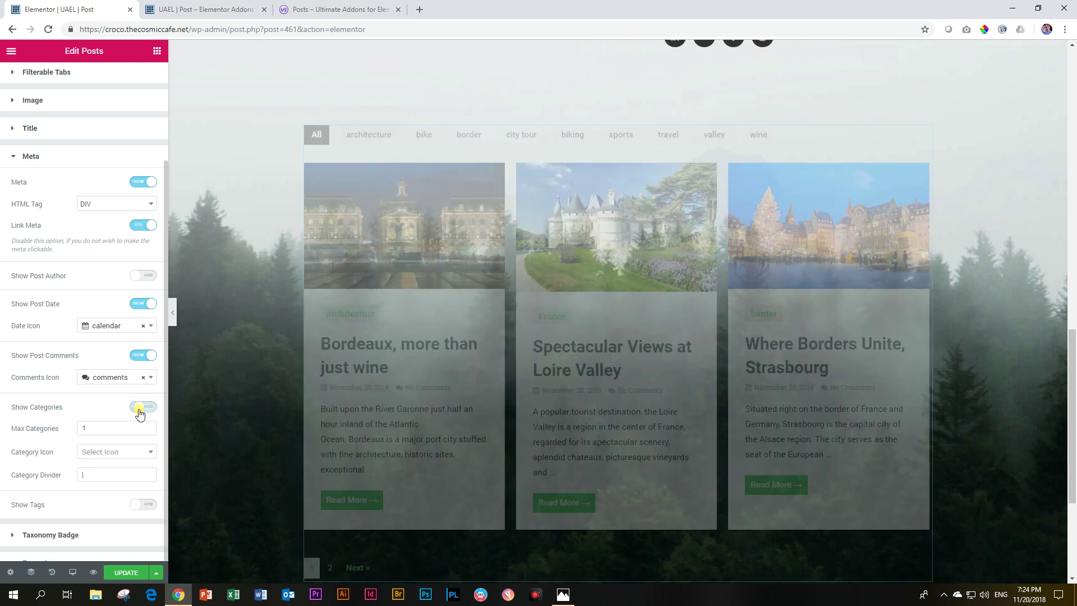
{"action": "scroll", "coordinate": [137, 426], "scroll_direction": "down", "scroll_amount": 1}
{"action": "left_click", "coordinate": [143, 436]}
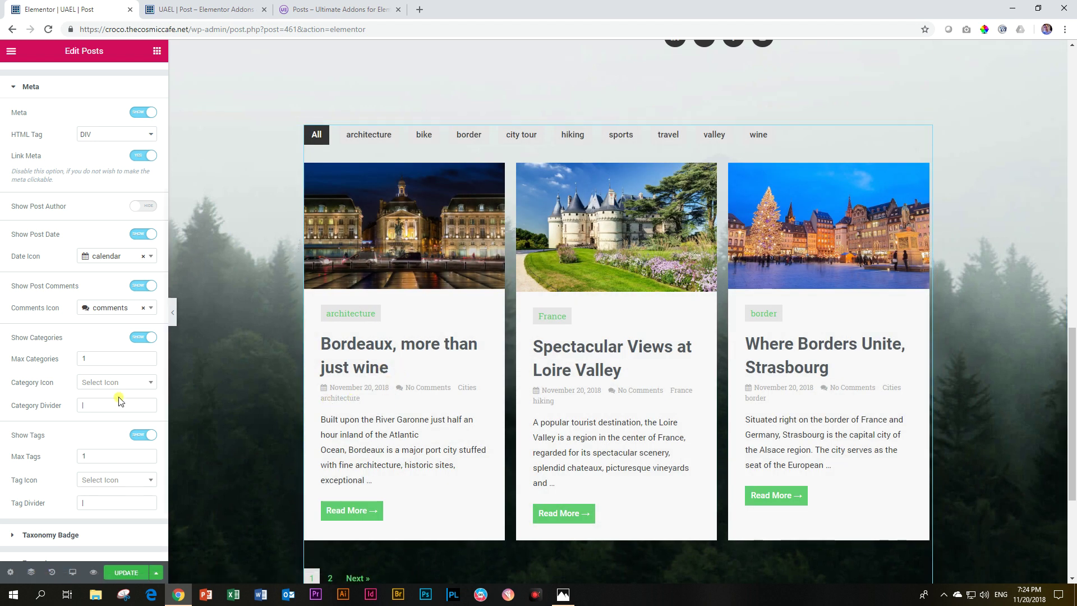
- Set the Taxonomy Badge's Max Terms to Show to 2
{"action": "scroll", "coordinate": [62, 336], "scroll_direction": "down", "scroll_amount": 1}
{"action": "left_click", "coordinate": [67, 467]}
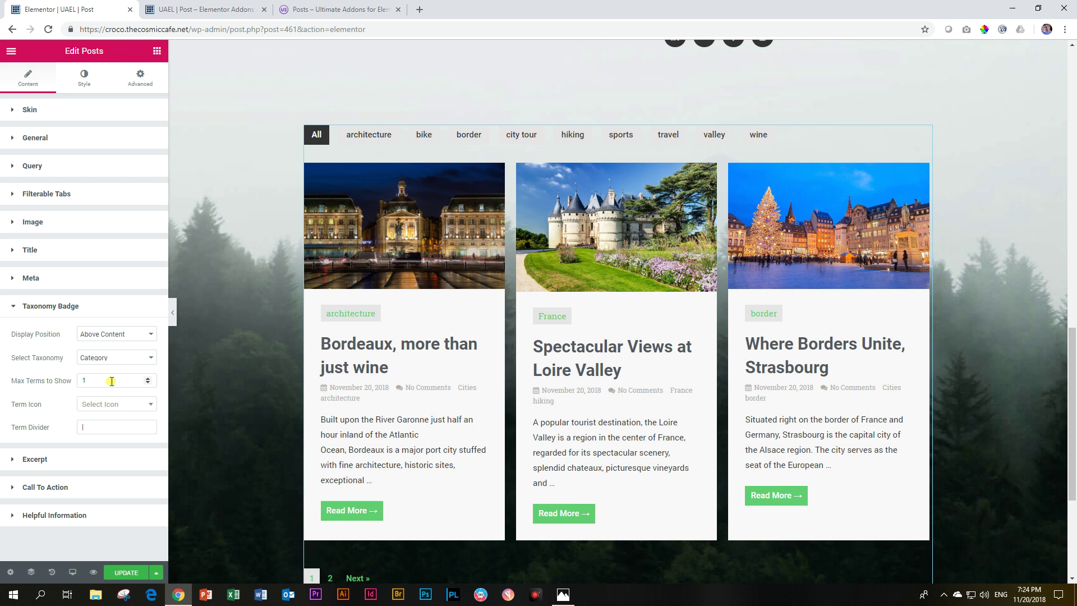
{"action": "left_click", "coordinate": [149, 378]}
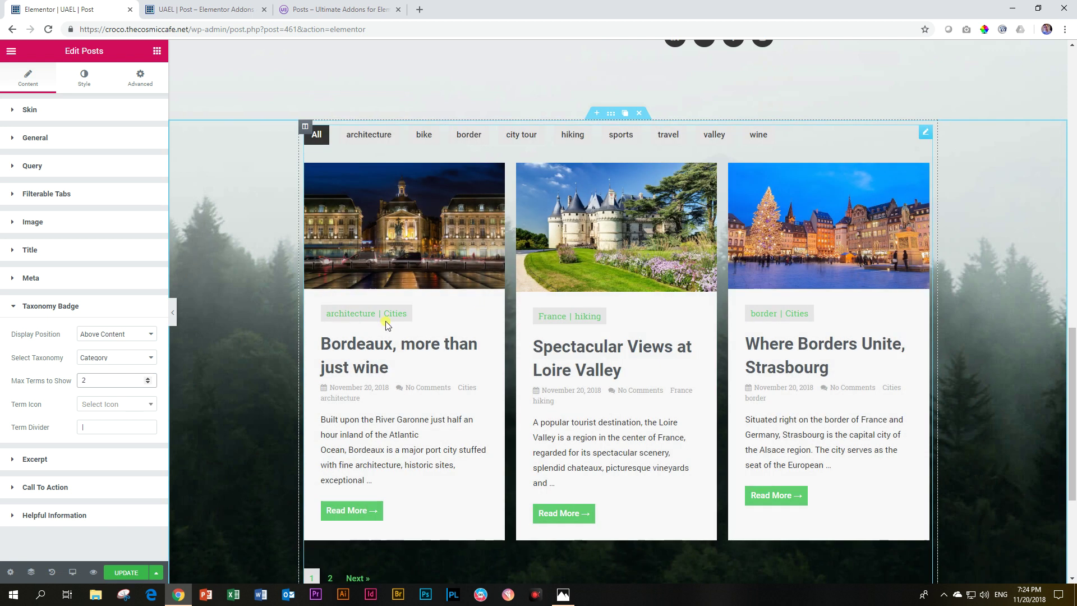
{"action": "left_click", "coordinate": [121, 421]}
- Change Excerpt Length from 25 to 50, then set Short Excerpt to Hide
{"action": "left_click", "coordinate": [60, 460]}
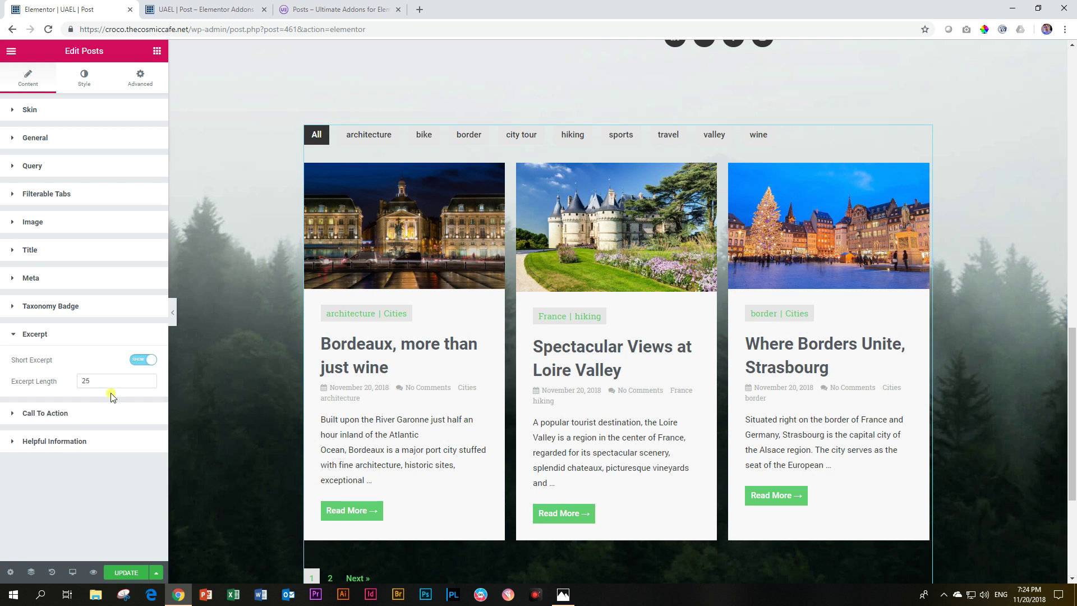
{"action": "left_click_drag", "start_coordinate": [112, 380], "coordinate": [74, 382]}
{"action": "left_click_drag", "start_coordinate": [115, 380], "coordinate": [64, 383]}
{"action": "type", "text": "5"}
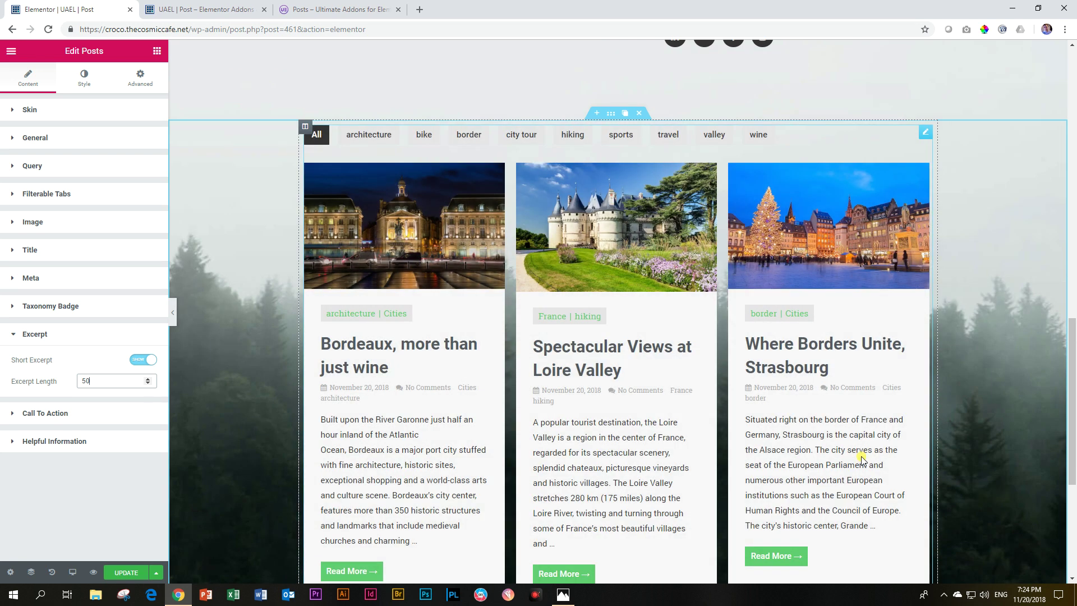
{"action": "scroll", "coordinate": [861, 456], "scroll_direction": "down", "scroll_amount": 3}
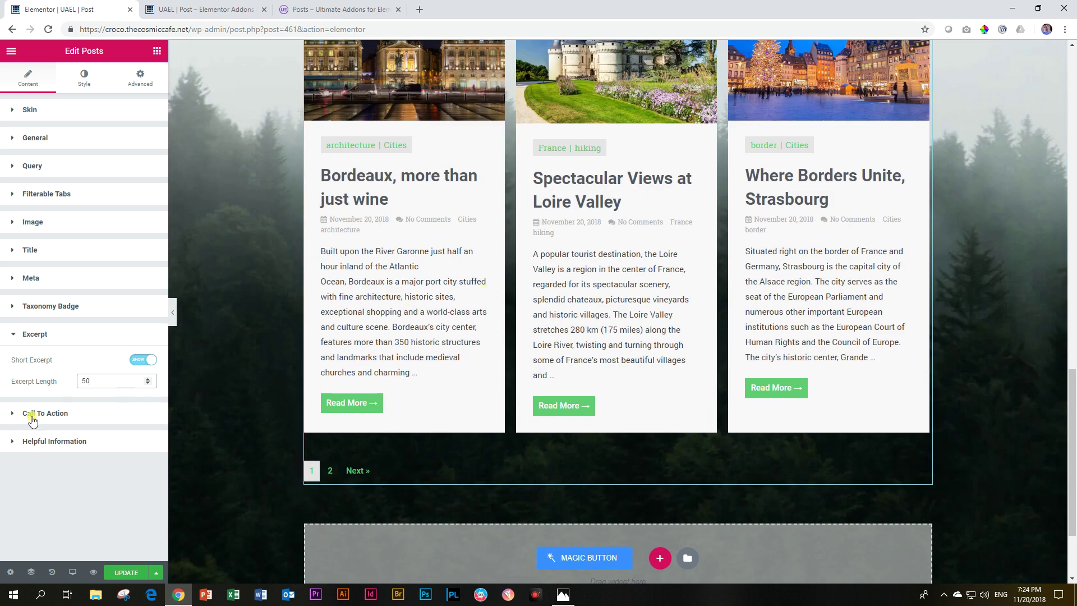
{"action": "left_click", "coordinate": [43, 382]}
{"action": "left_click", "coordinate": [140, 362]}
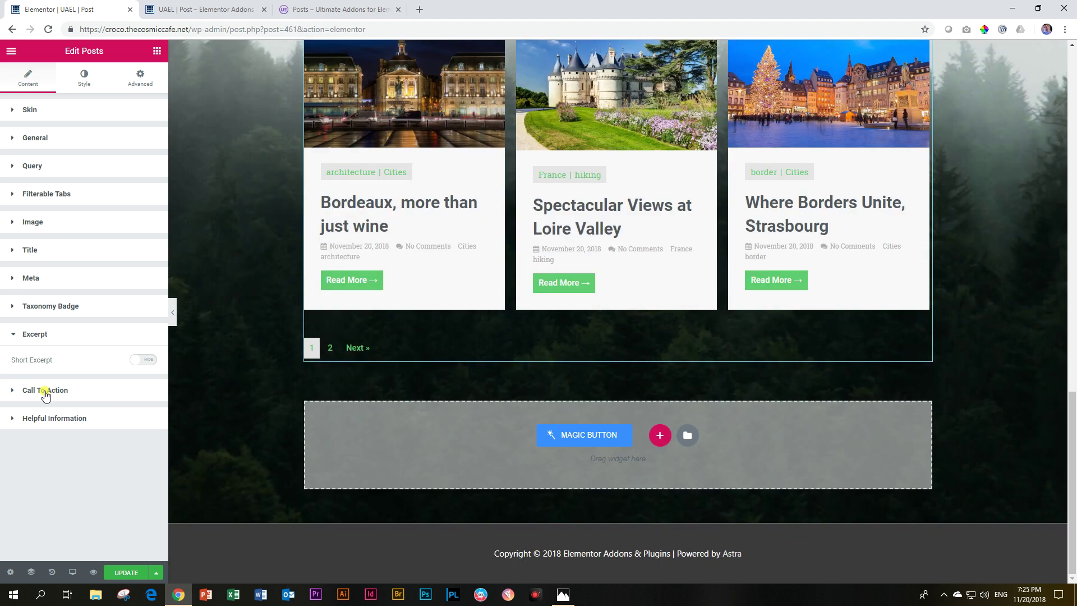
- Set the Read More call-to-action icon spacing to 4
{"action": "left_click", "coordinate": [43, 391]}
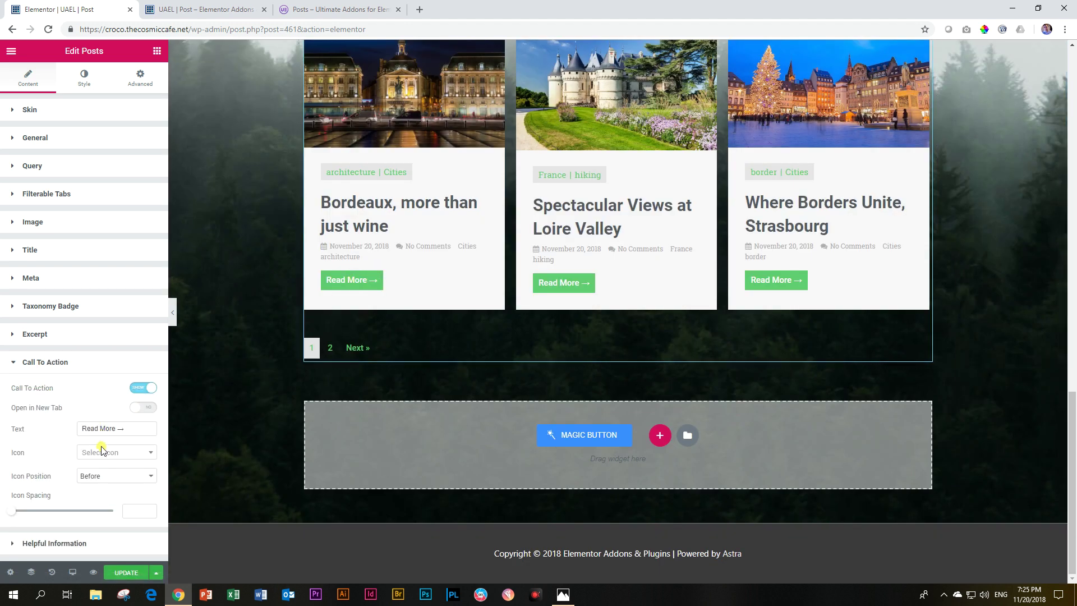
{"action": "mouse_move", "coordinate": [13, 510]}
{"action": "left_mouse_down"}
{"action": "mouse_move", "coordinate": [34, 510]}
{"action": "mouse_move", "coordinate": [20, 511]}
{"action": "left_mouse_up"}
{"action": "left_click", "coordinate": [51, 363]}
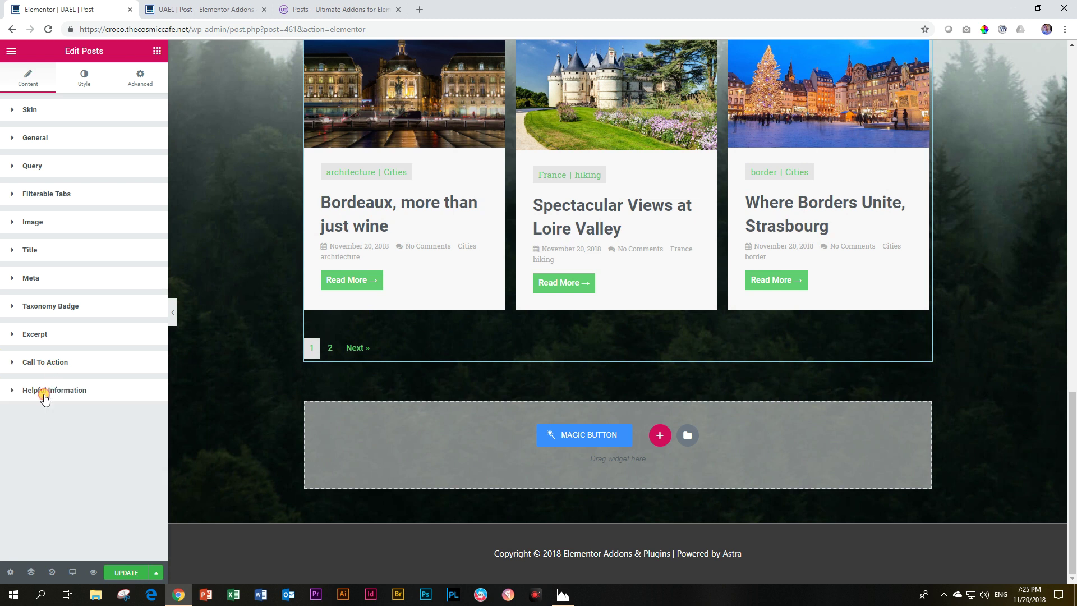
{"action": "left_click", "coordinate": [44, 391]}
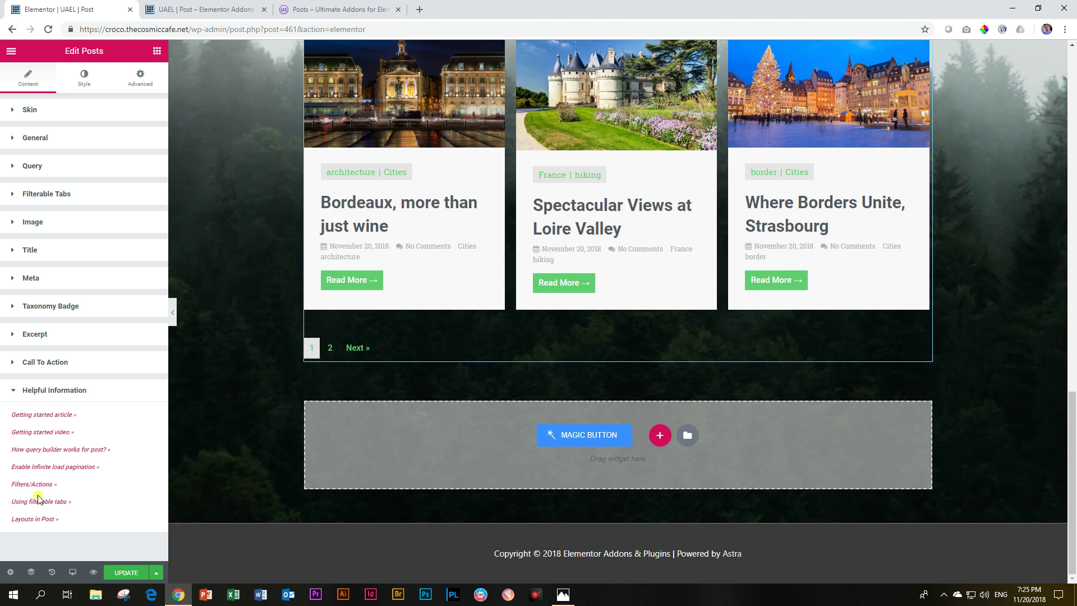
{"action": "left_click", "coordinate": [32, 393]}
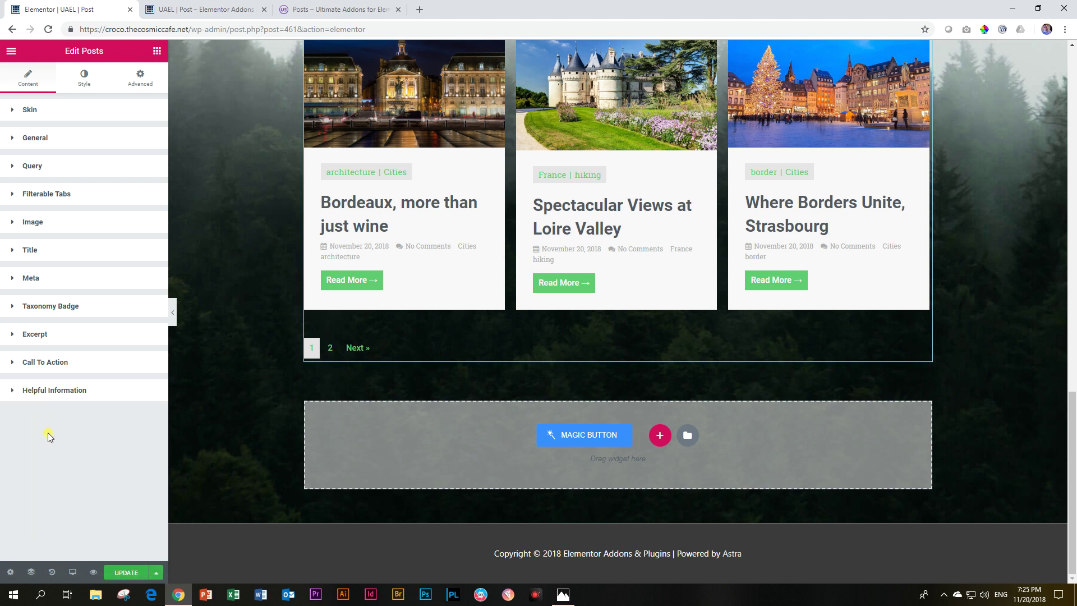
{"action": "scroll", "coordinate": [186, 410], "scroll_direction": "up", "scroll_amount": 2}
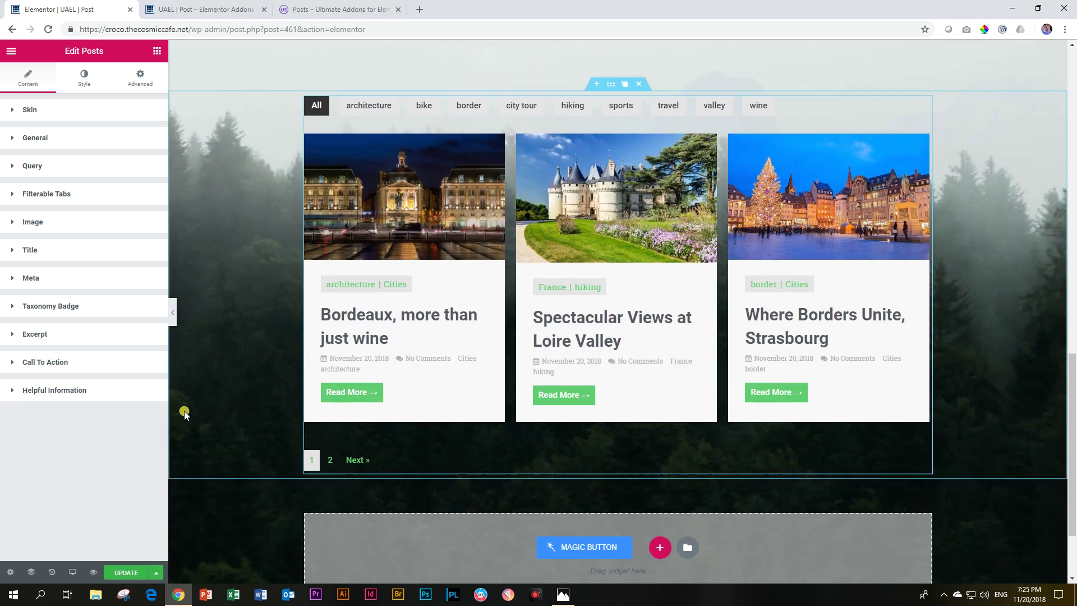
- On the Style tab, set Columns Gap 9, Rows Gap 17 and card alignment Left
{"action": "left_click", "coordinate": [84, 81]}
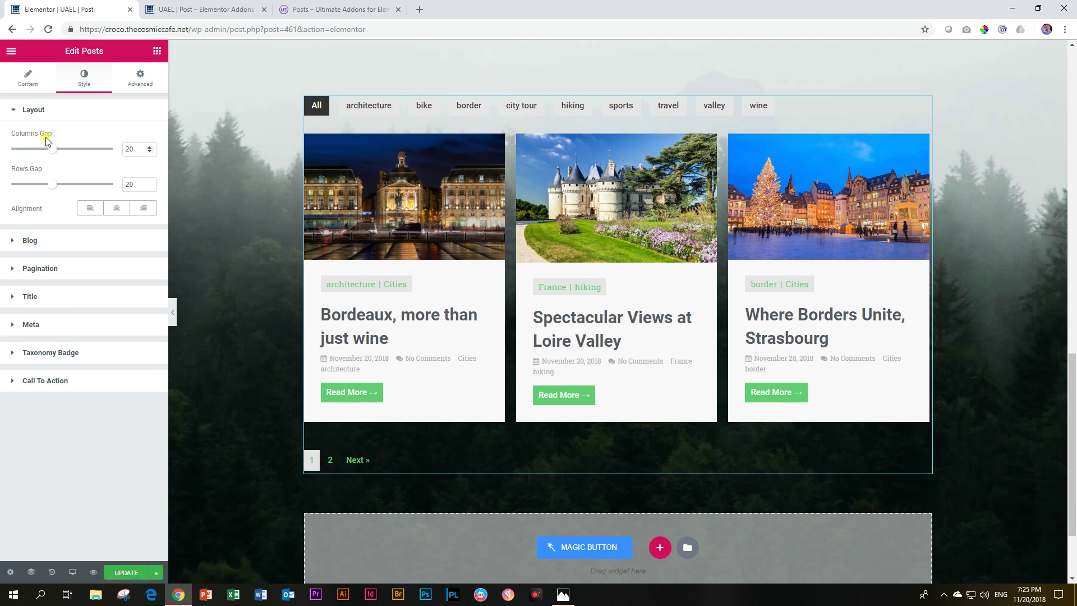
{"action": "left_click_drag", "start_coordinate": [54, 149], "coordinate": [2, 153]}
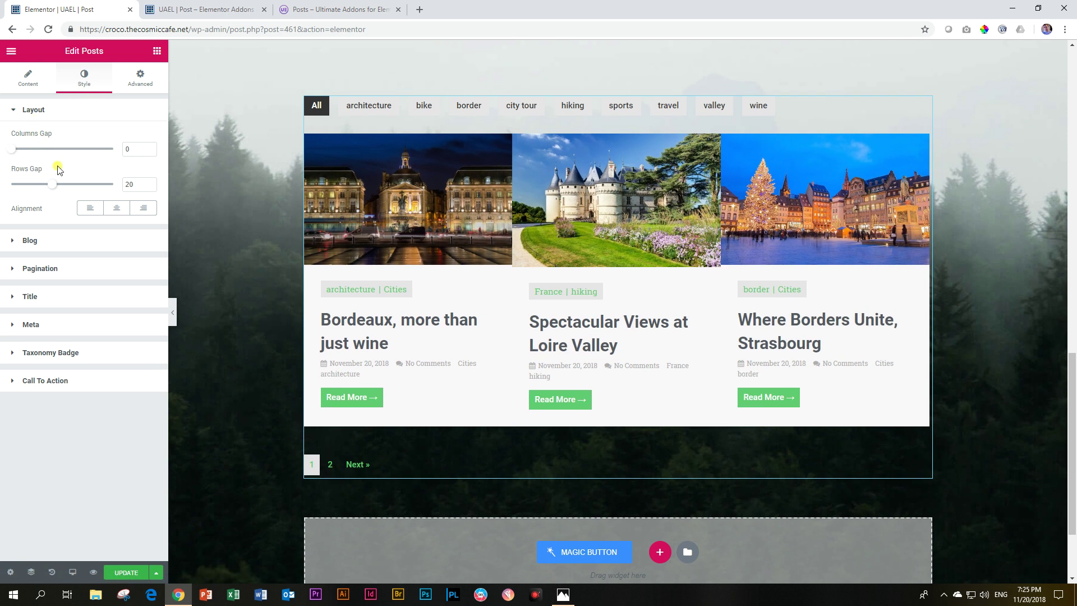
{"action": "left_click_drag", "start_coordinate": [49, 187], "coordinate": [46, 187]}
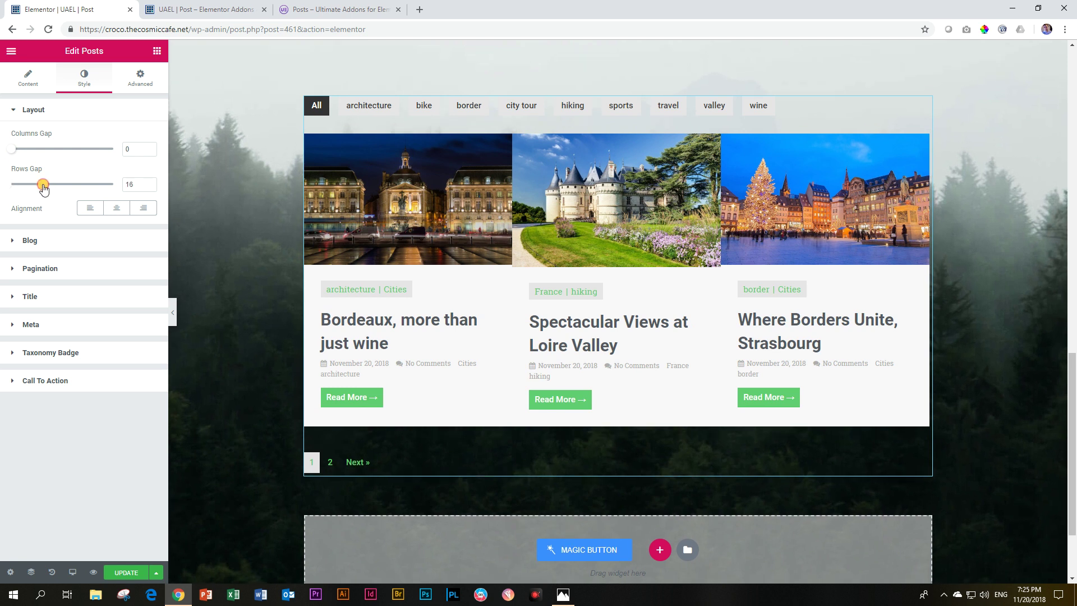
{"action": "left_click_drag", "start_coordinate": [18, 150], "coordinate": [30, 152]}
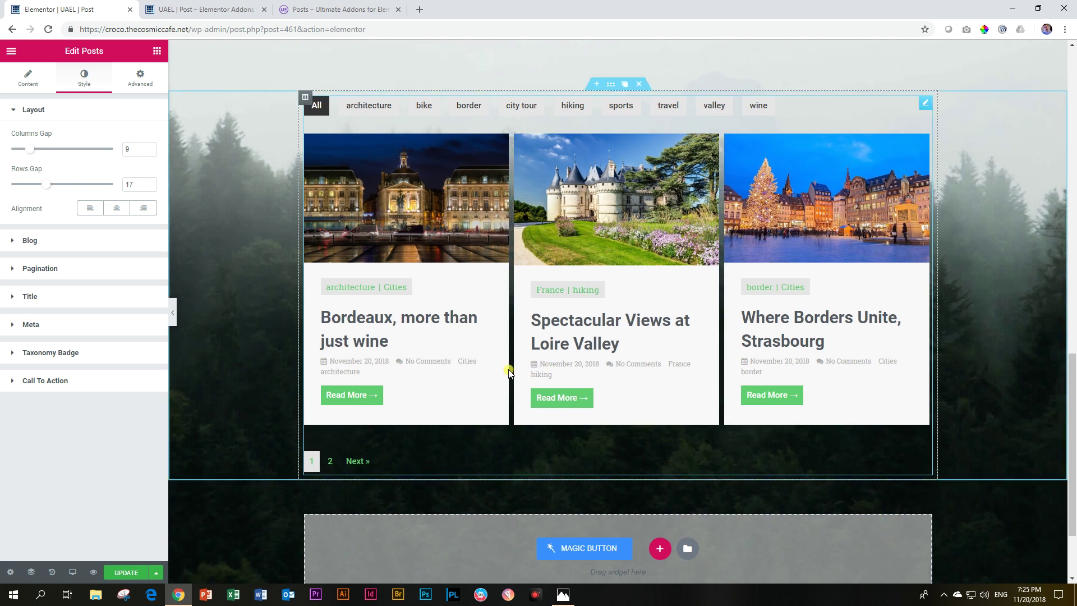
{"action": "left_click", "coordinate": [119, 210]}
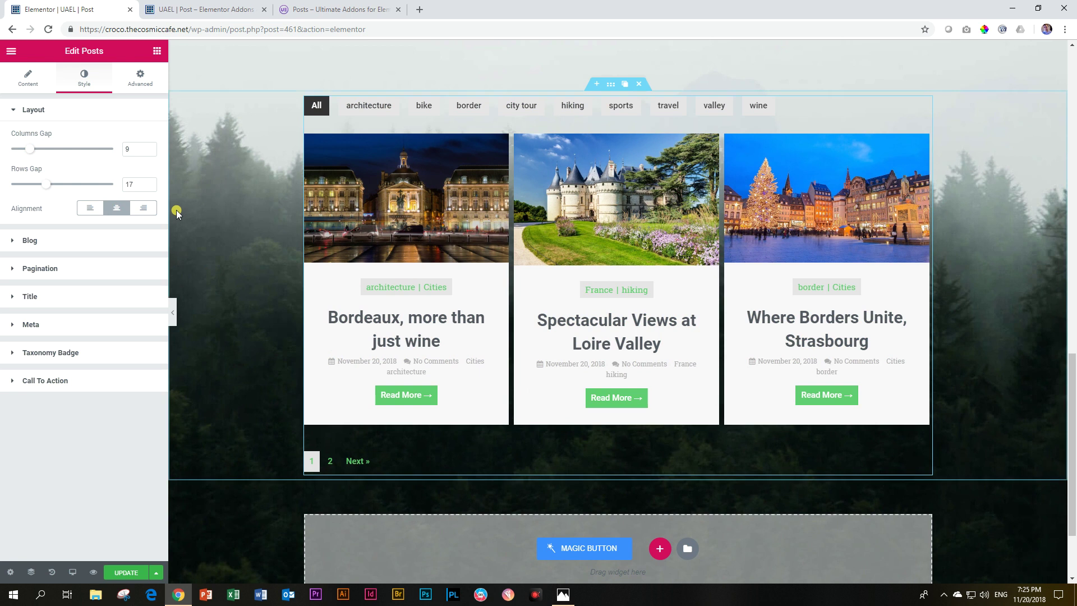
{"action": "left_click", "coordinate": [143, 208]}
{"action": "left_click", "coordinate": [91, 212]}
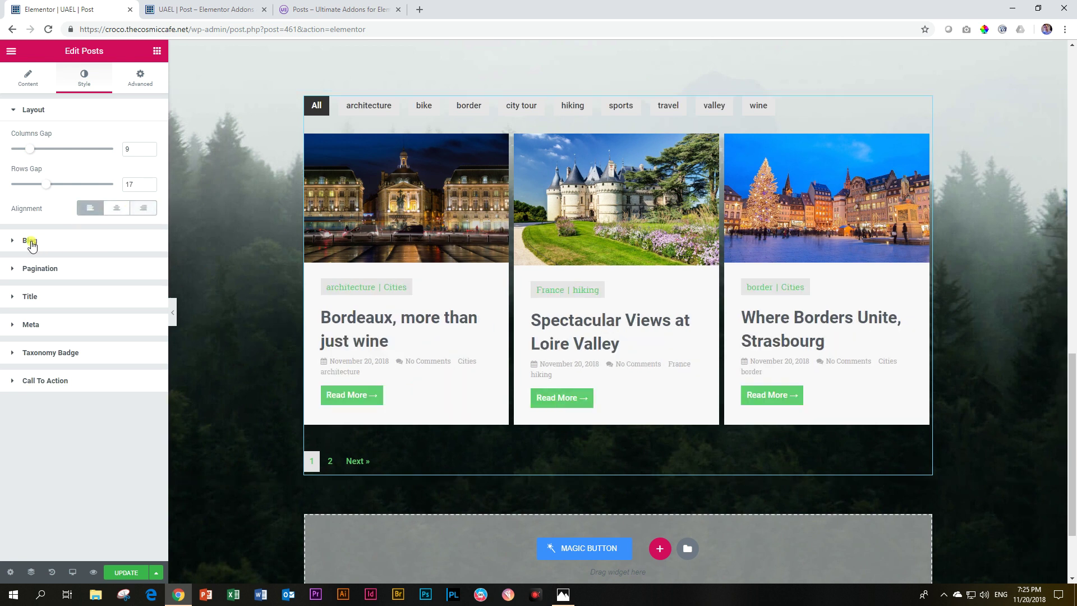
- Set the pagination Page Number Spacing to 26
{"action": "left_click", "coordinate": [17, 240]}
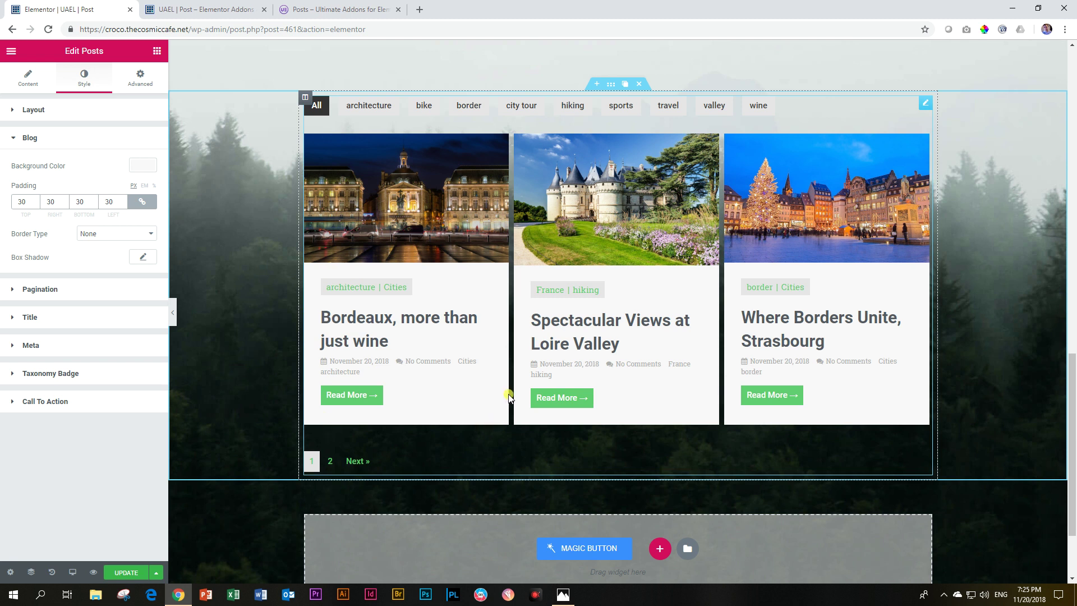
{"action": "left_click", "coordinate": [12, 289]}
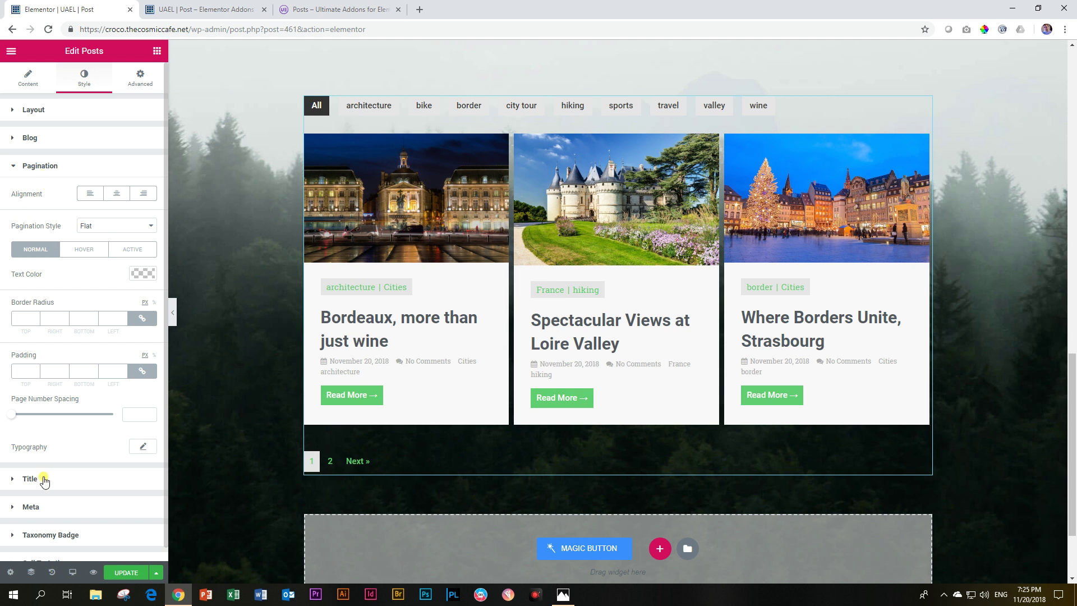
{"action": "scroll", "coordinate": [72, 431], "scroll_direction": "down", "scroll_amount": 1}
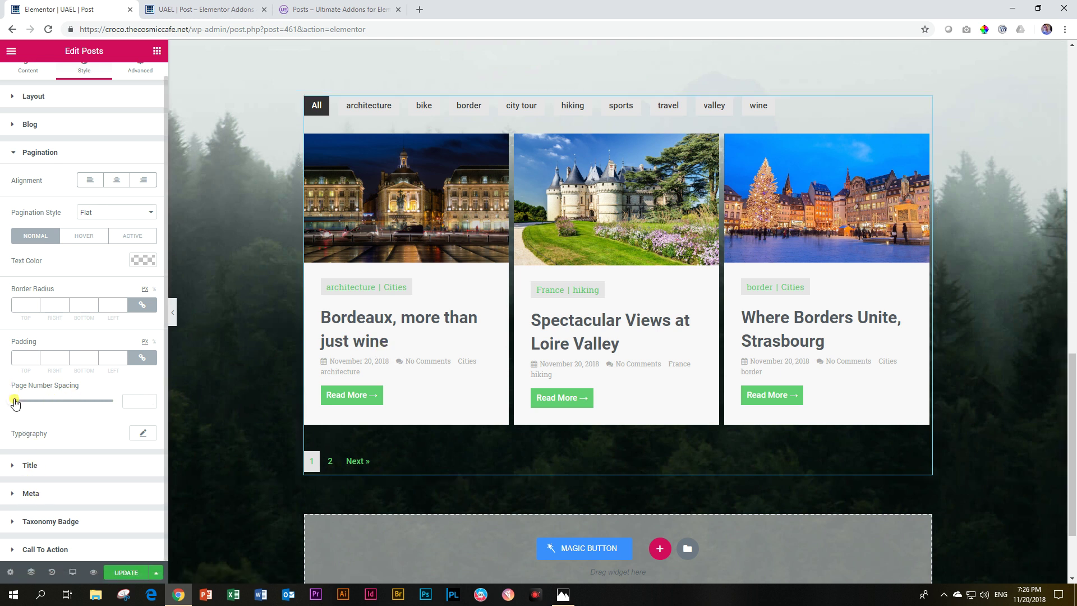
{"action": "mouse_move", "coordinate": [13, 401]}
{"action": "left_mouse_down"}
{"action": "mouse_move", "coordinate": [41, 401]}
{"action": "mouse_move", "coordinate": [23, 401]}
{"action": "left_mouse_up"}
{"action": "left_click", "coordinate": [34, 467]}
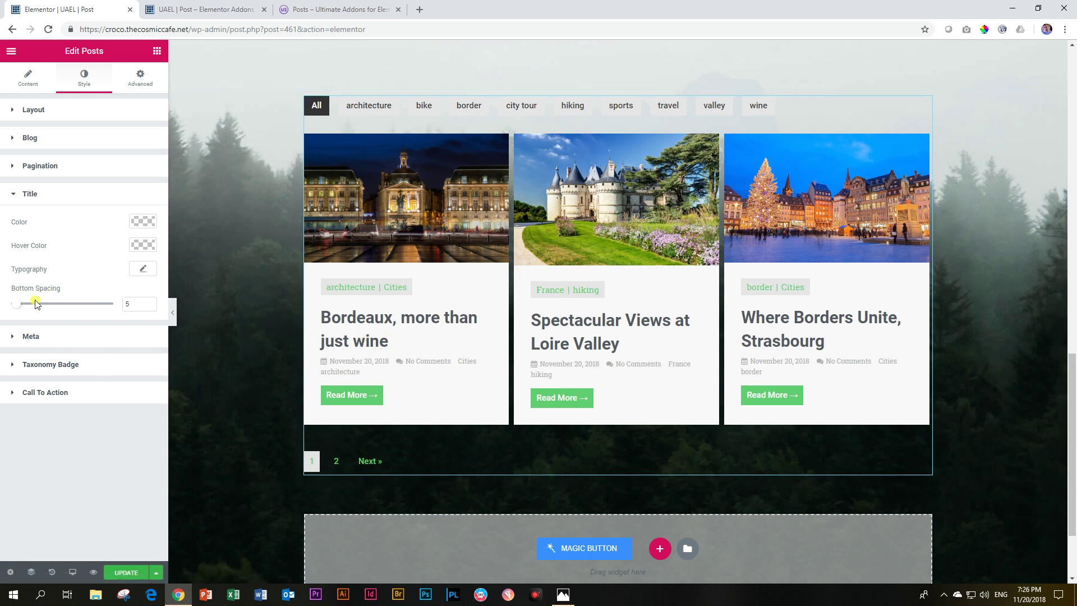
{"action": "mouse_move", "coordinate": [17, 303]}
{"action": "left_mouse_down"}
{"action": "mouse_move", "coordinate": [94, 300]}
{"action": "mouse_move", "coordinate": [11, 303]}
{"action": "mouse_move", "coordinate": [35, 303]}
{"action": "left_mouse_up"}
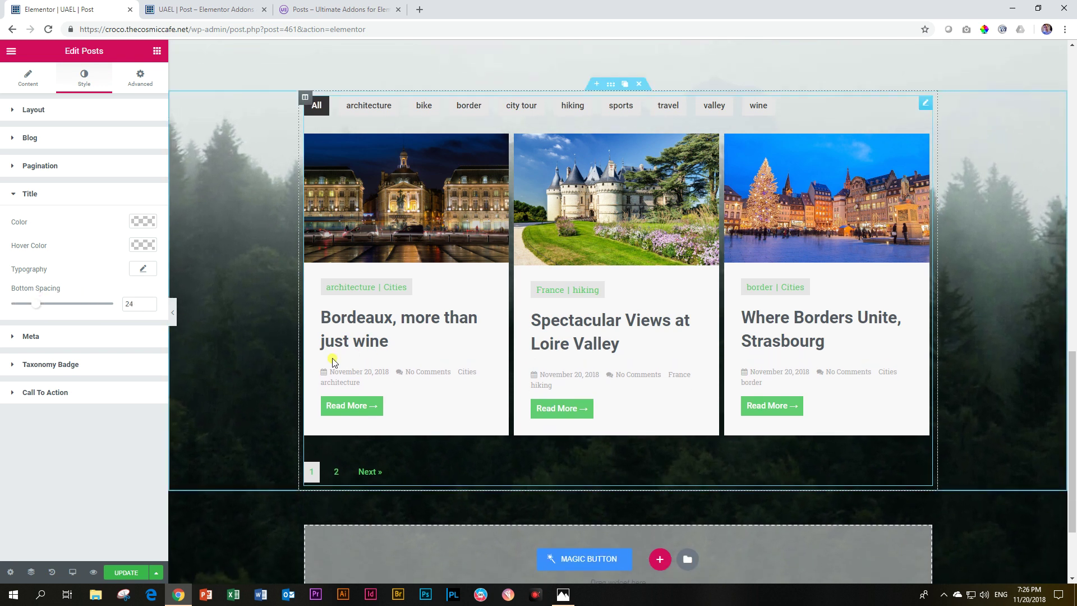
{"action": "left_click", "coordinate": [35, 336]}
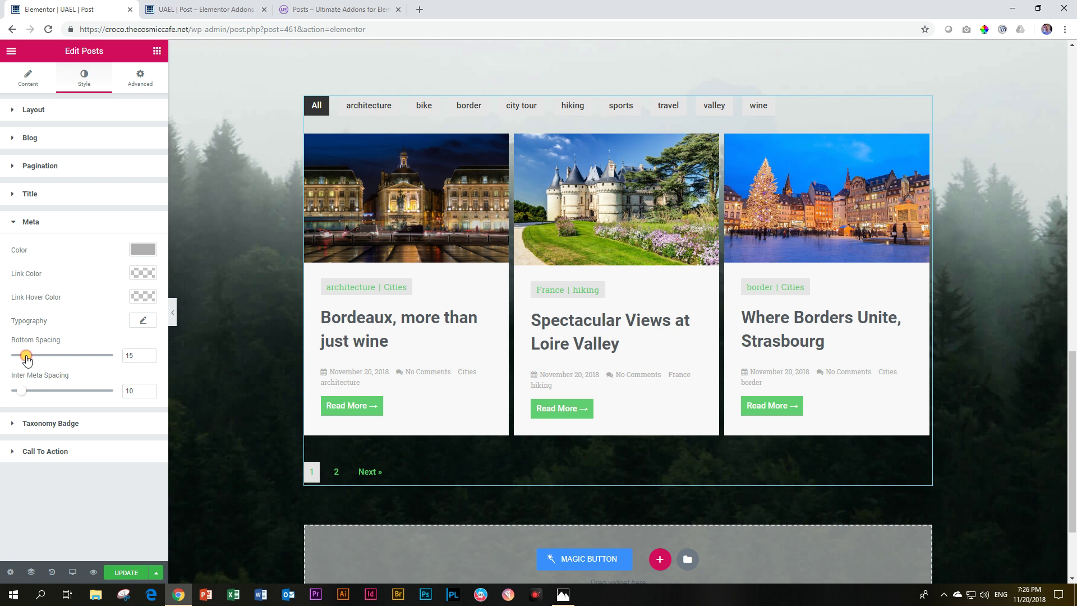
{"action": "mouse_move", "coordinate": [26, 355]}
{"action": "left_mouse_down"}
{"action": "mouse_move", "coordinate": [79, 356]}
{"action": "mouse_move", "coordinate": [40, 355]}
{"action": "left_mouse_up"}
{"action": "mouse_move", "coordinate": [21, 394]}
{"action": "left_mouse_down"}
{"action": "mouse_move", "coordinate": [43, 392]}
{"action": "mouse_move", "coordinate": [25, 392]}
{"action": "left_mouse_up"}
{"action": "left_click", "coordinate": [44, 426]}
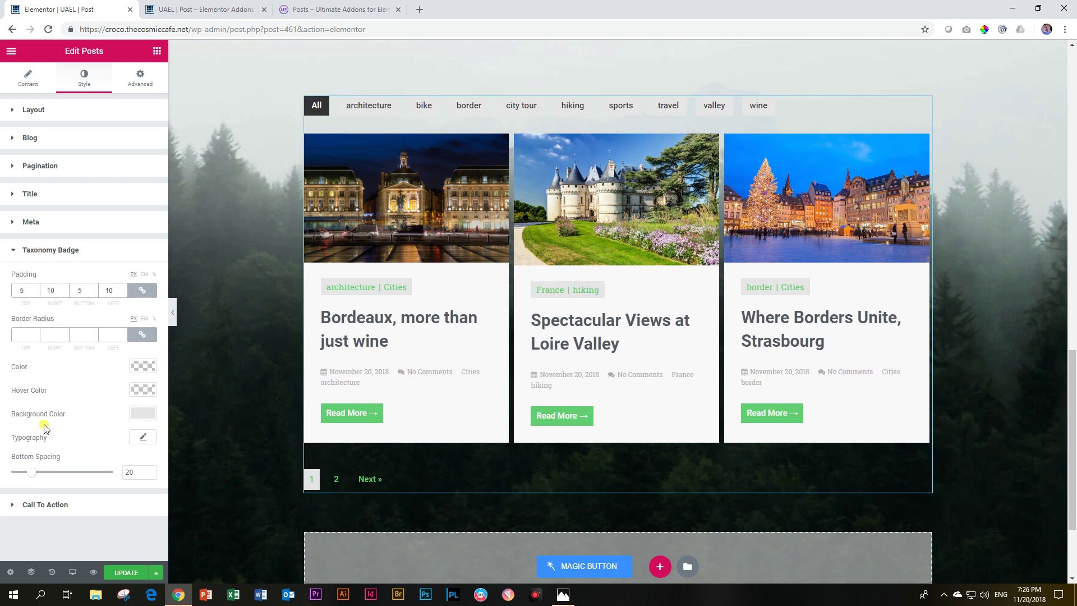
{"action": "mouse_move", "coordinate": [31, 472]}
{"action": "left_mouse_down"}
{"action": "mouse_move", "coordinate": [90, 474]}
{"action": "mouse_move", "coordinate": [31, 473]}
{"action": "left_mouse_up"}
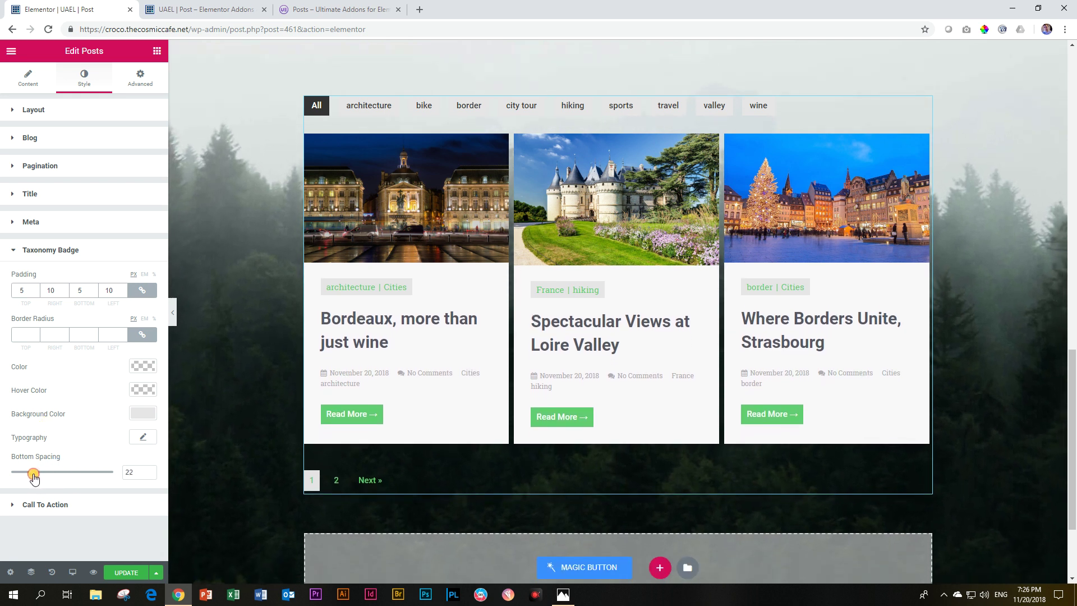
{"action": "left_click", "coordinate": [45, 507]}
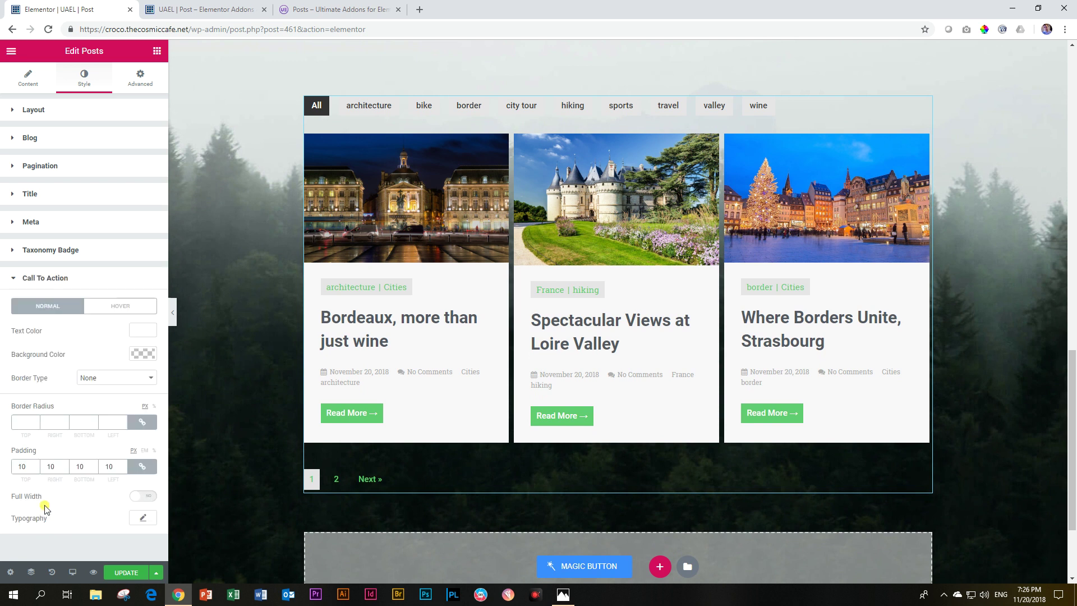
{"action": "left_click", "coordinate": [44, 279]}
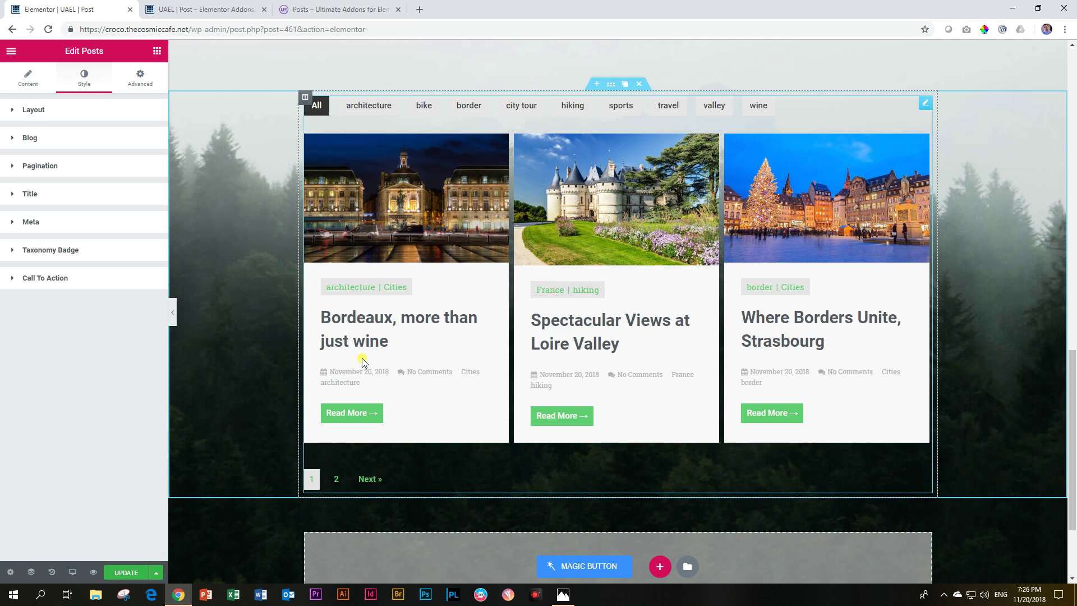
{"action": "left_click", "coordinate": [28, 81]}
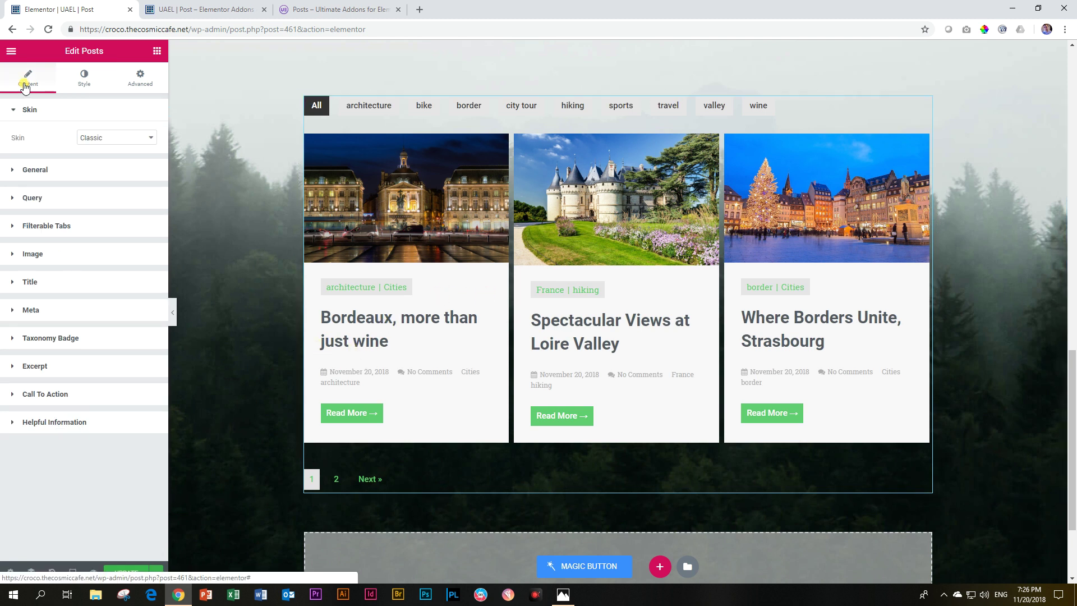
{"action": "left_click", "coordinate": [87, 84]}
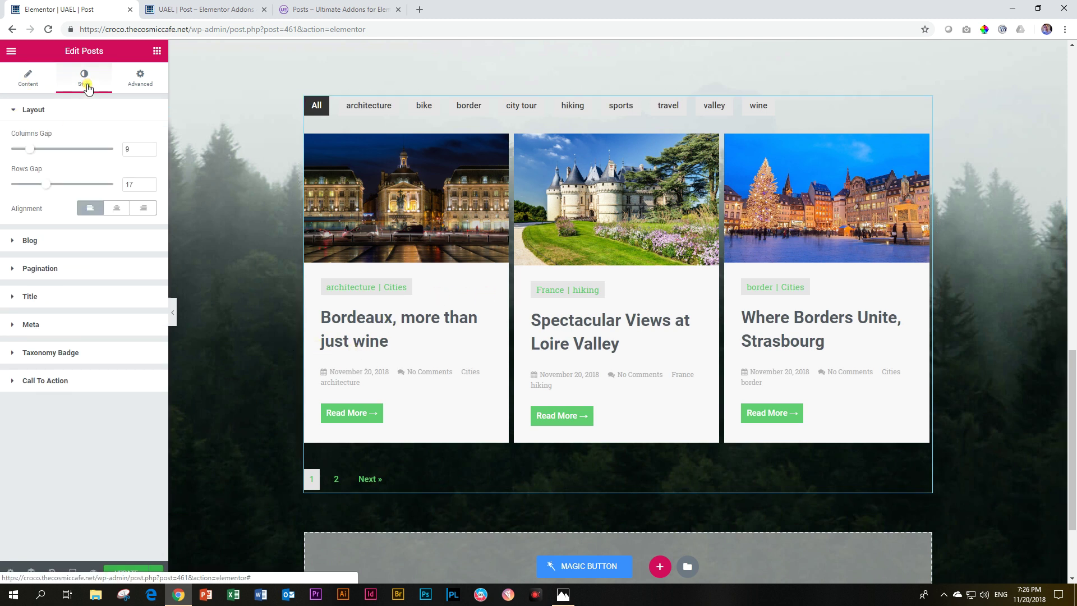
- Make the pagination link text color red
{"action": "left_click", "coordinate": [53, 273]}
{"action": "left_click", "coordinate": [143, 275]}
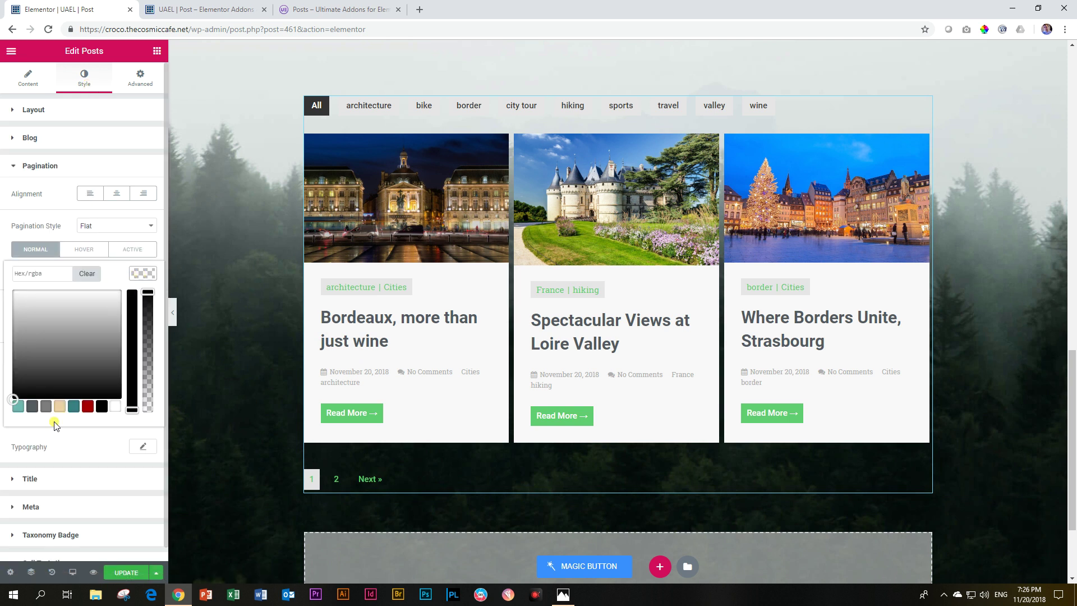
{"action": "left_click", "coordinate": [88, 406]}
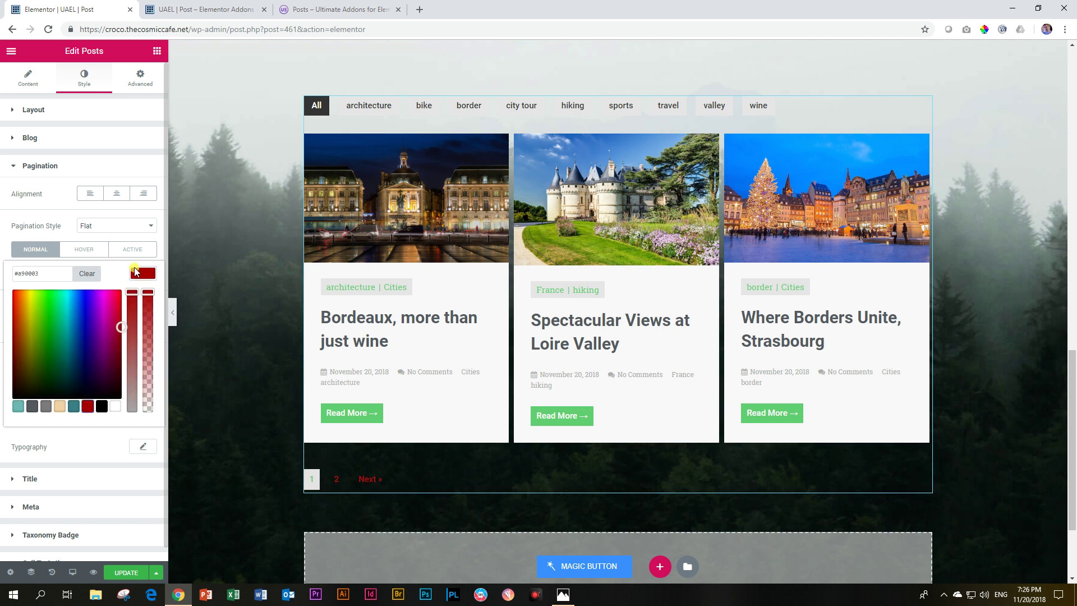
{"action": "left_click", "coordinate": [134, 271]}
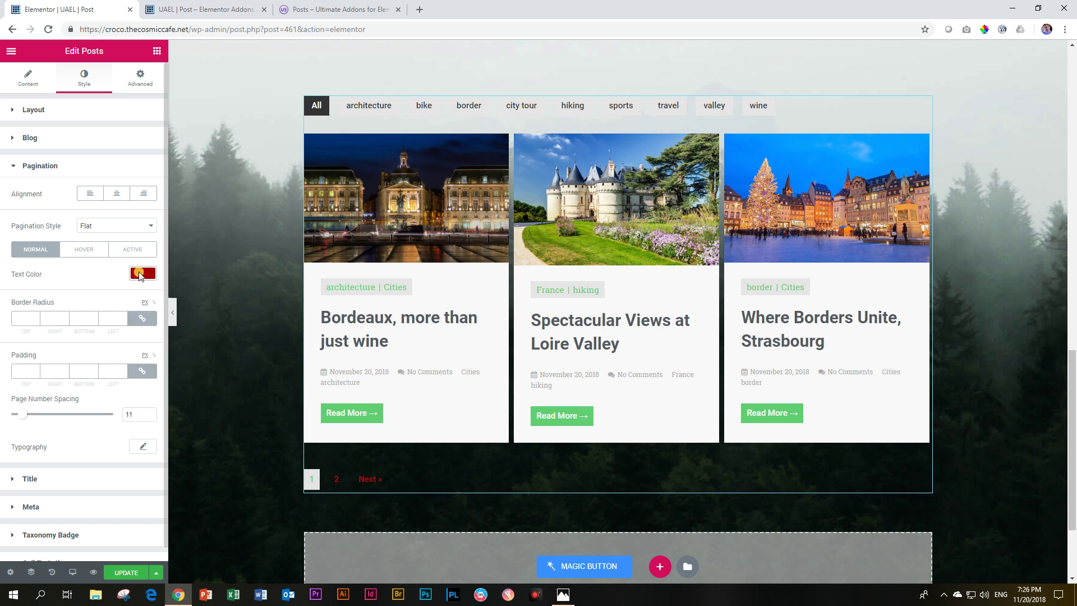
{"action": "left_click", "coordinate": [30, 173]}
- Give the taxonomy badges a red background, white text and a beige hover color
{"action": "left_click", "coordinate": [54, 251]}
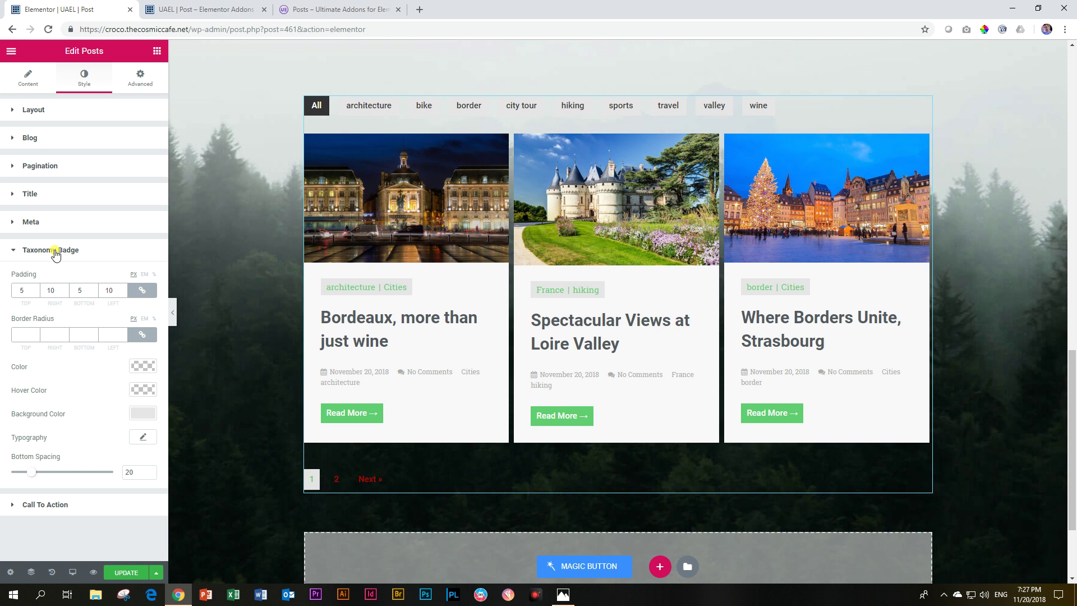
{"action": "left_click", "coordinate": [143, 414]}
{"action": "left_click", "coordinate": [87, 546]}
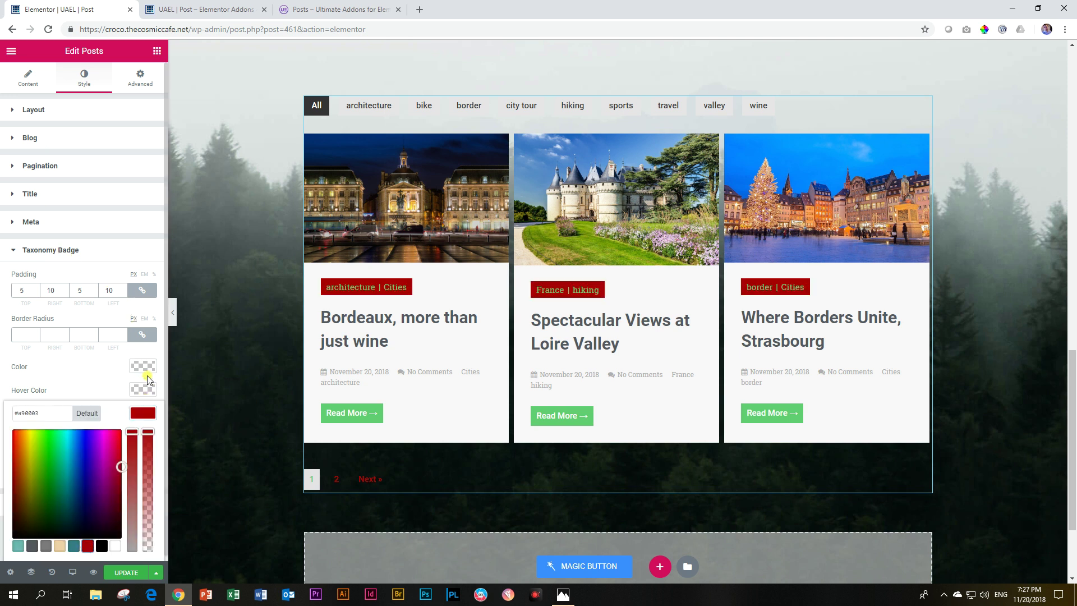
{"action": "left_click", "coordinate": [143, 414]}
{"action": "left_click", "coordinate": [140, 364]}
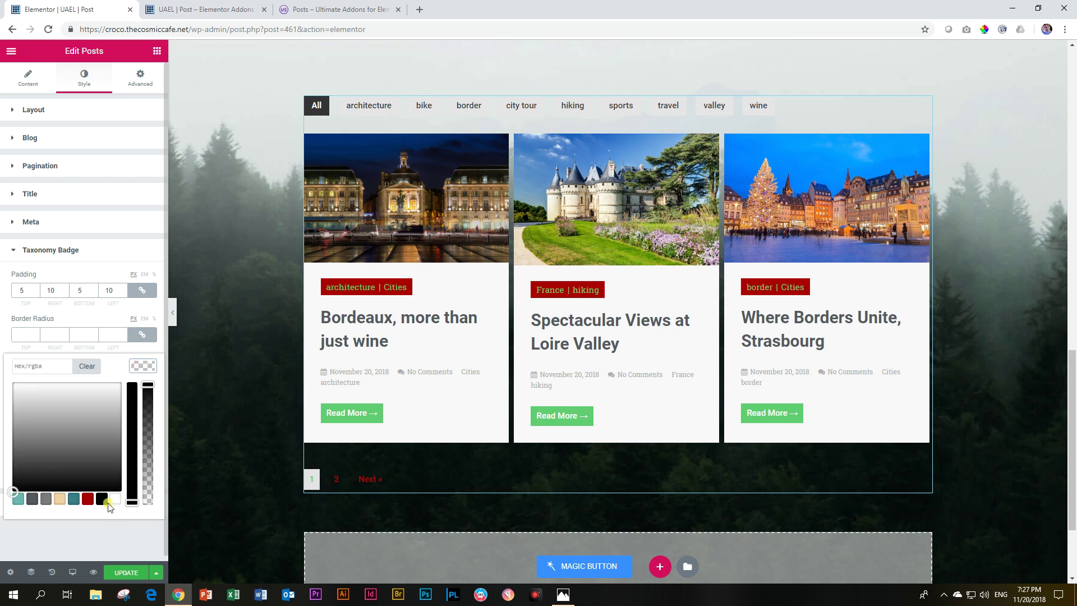
{"action": "left_click", "coordinate": [144, 378]}
{"action": "left_click", "coordinate": [198, 345]}
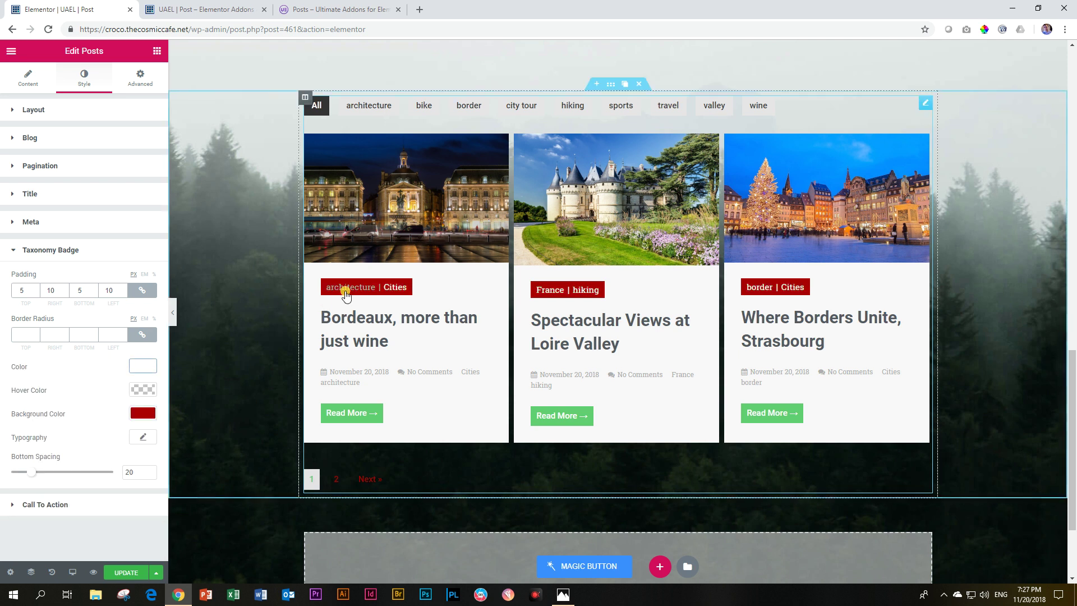
{"action": "left_click", "coordinate": [144, 389]}
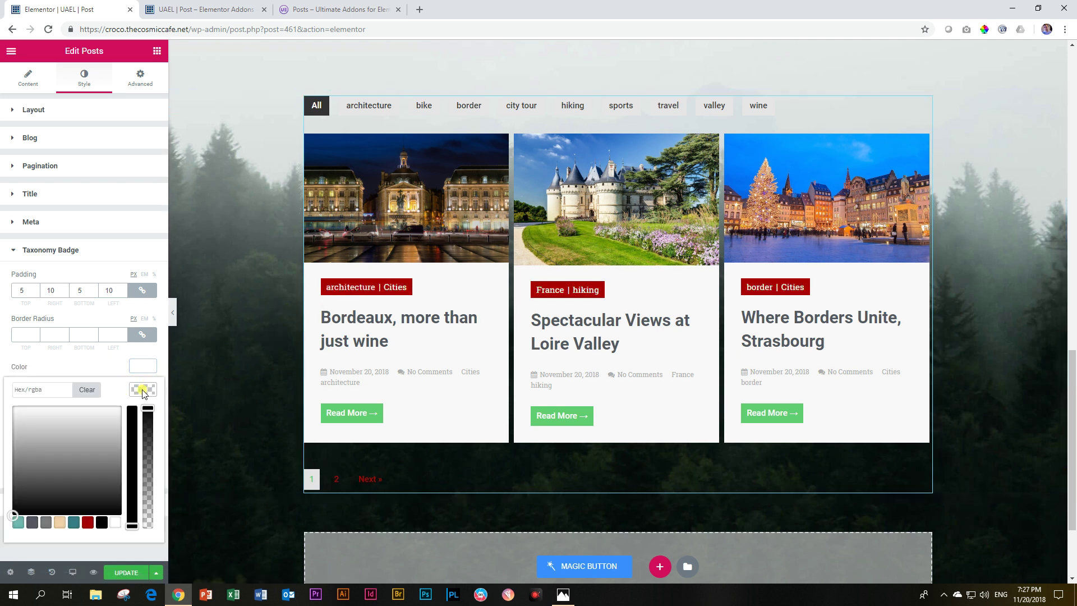
{"action": "left_click", "coordinate": [115, 522]}
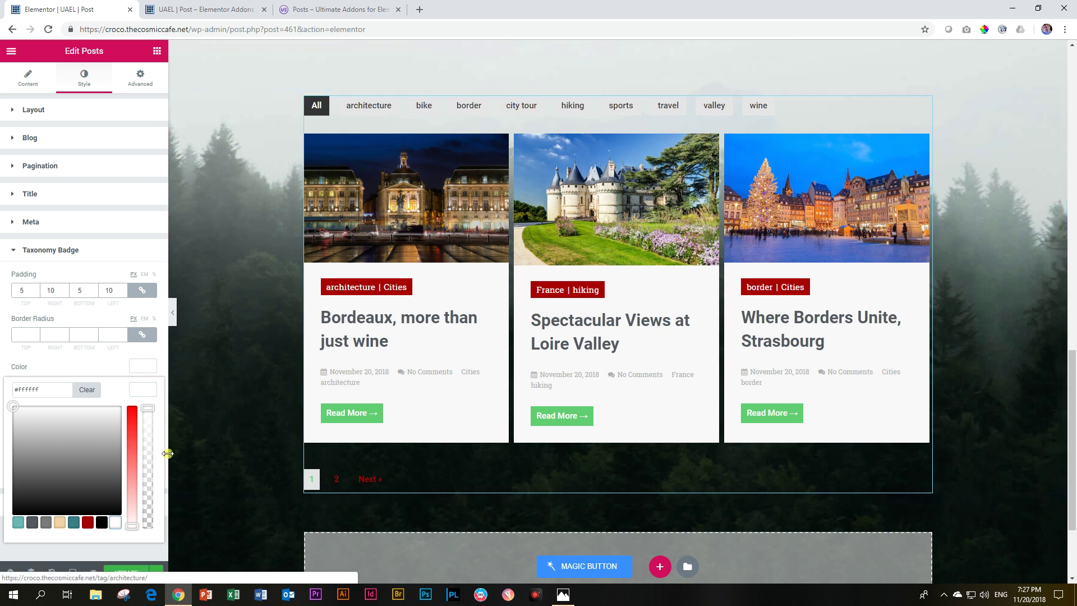
{"action": "left_click", "coordinate": [60, 523]}
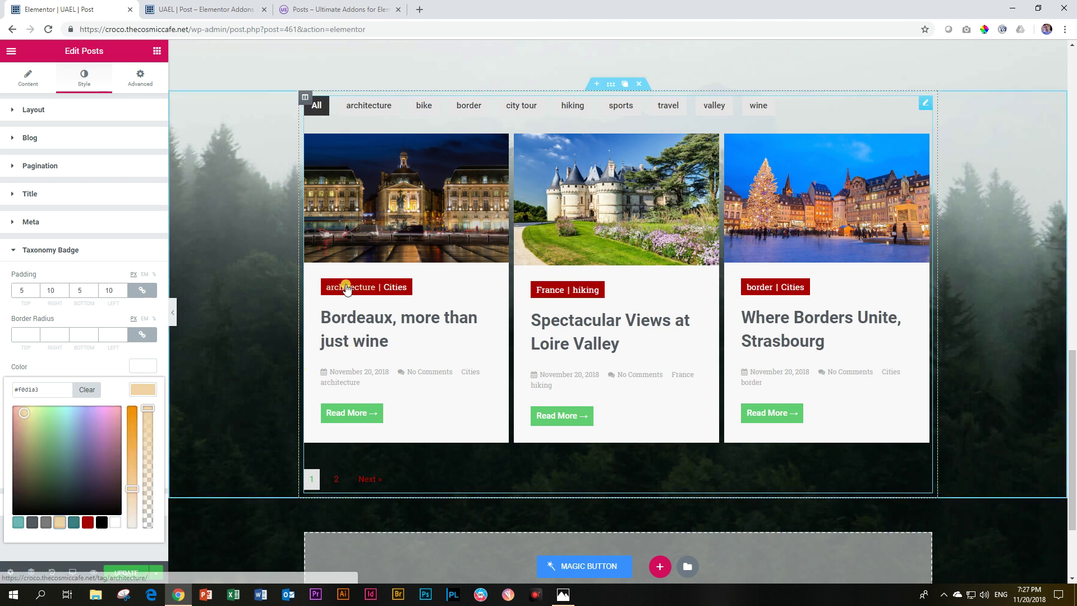
{"action": "left_click", "coordinate": [143, 389]}
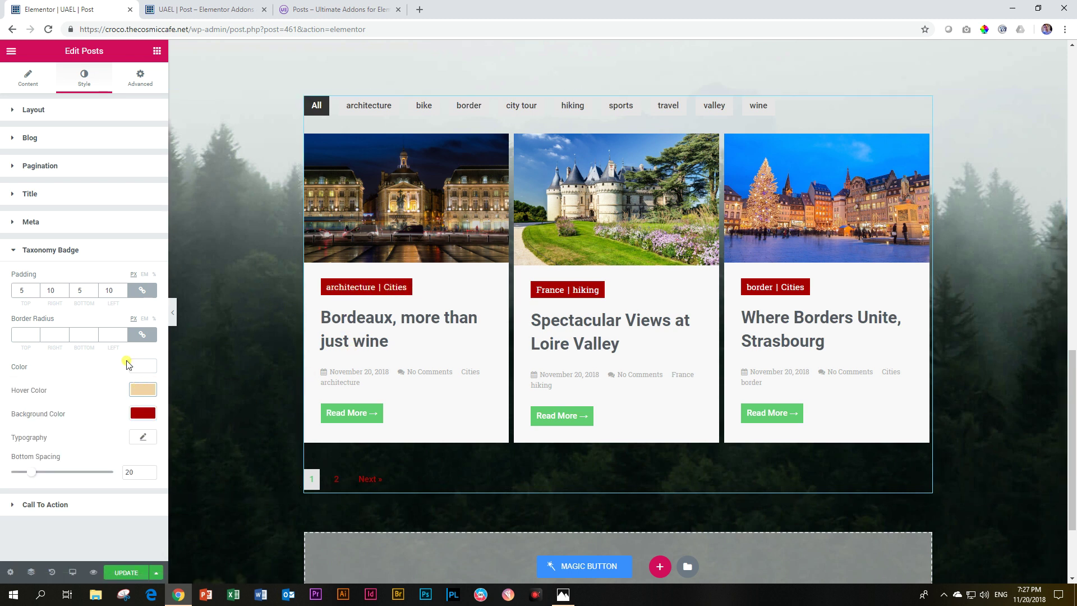
- Enable Full Width on the Read More buttons and set their background to red
{"action": "left_click", "coordinate": [40, 507]}
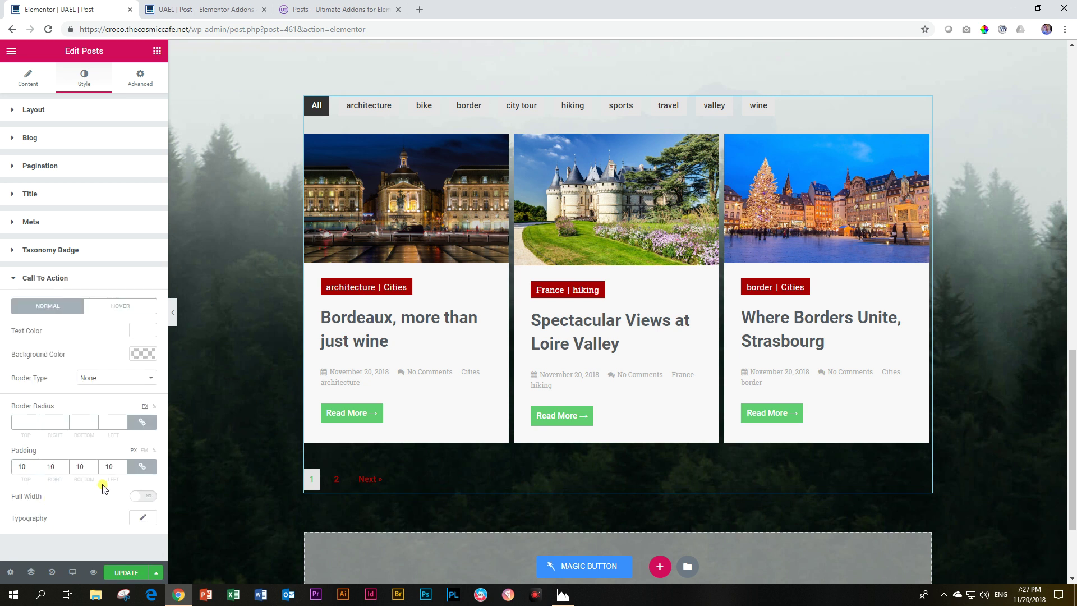
{"action": "left_click", "coordinate": [136, 496]}
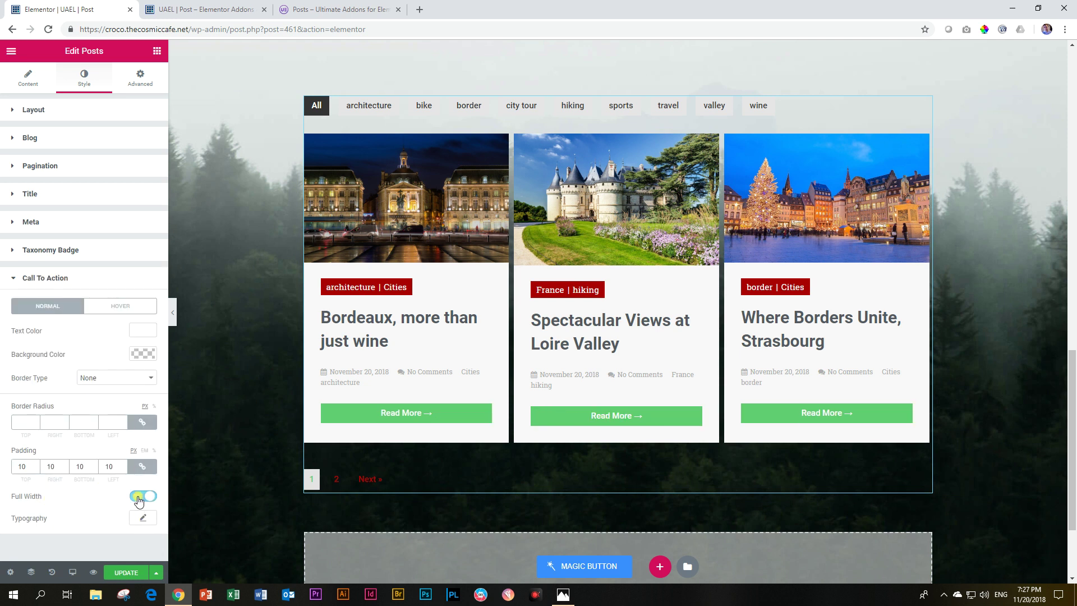
{"action": "left_click", "coordinate": [144, 354]}
{"action": "left_click", "coordinate": [87, 486]}
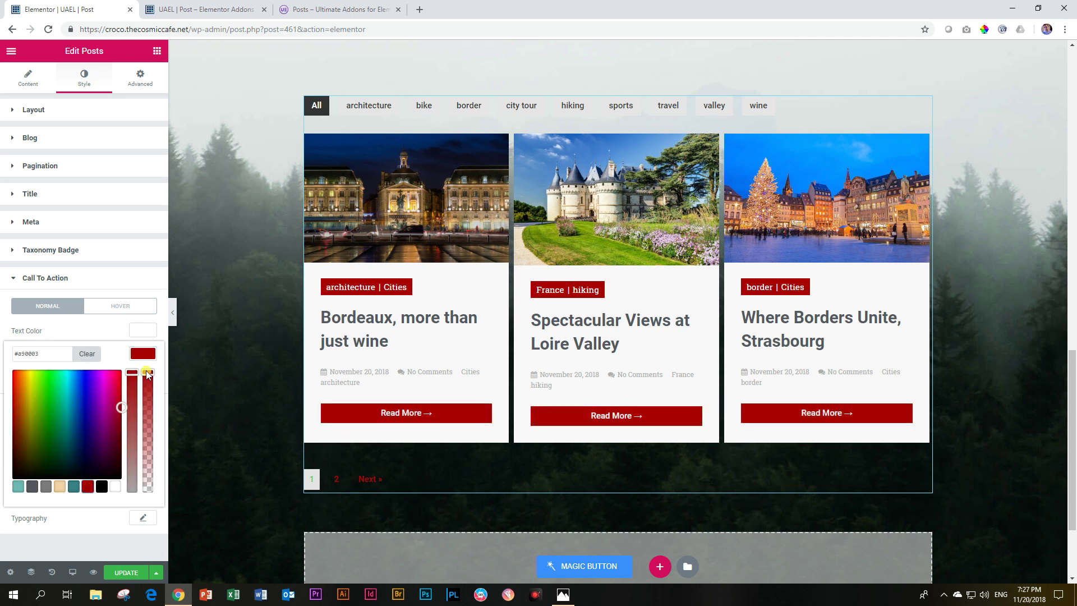
{"action": "left_click", "coordinate": [166, 387]}
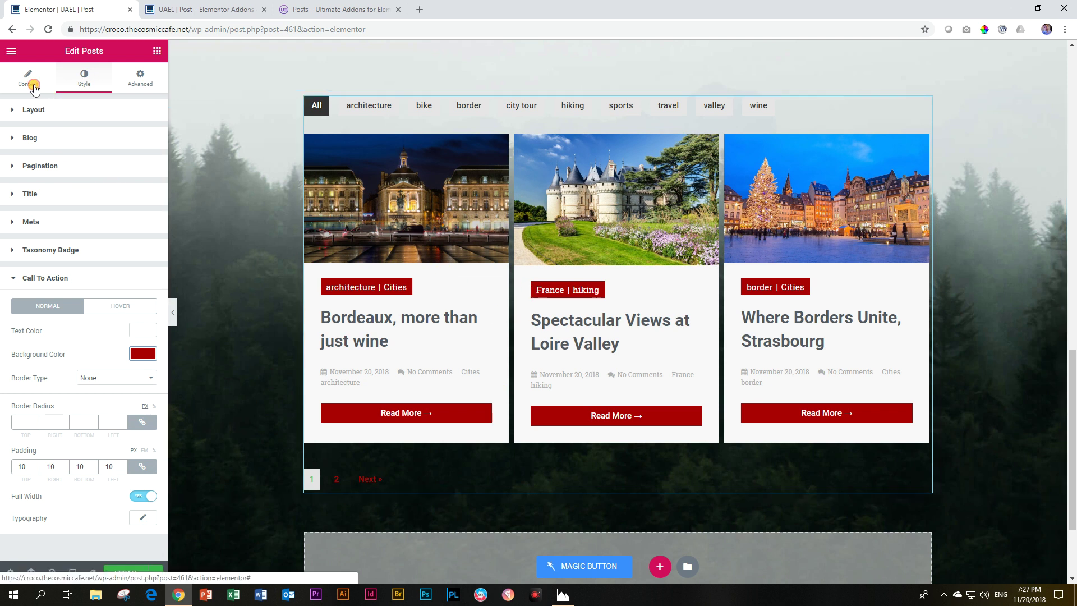
{"action": "left_click", "coordinate": [34, 85]}
- Choose Event from the Skin dropdown to restyle the posts grid
{"action": "left_click", "coordinate": [121, 141]}
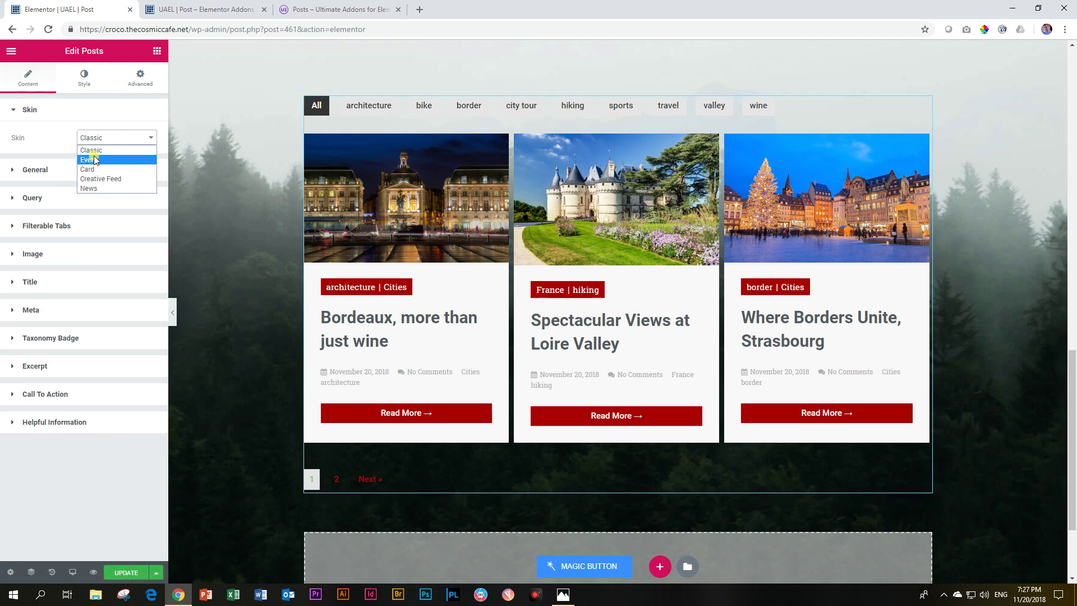
{"action": "left_click", "coordinate": [90, 159]}
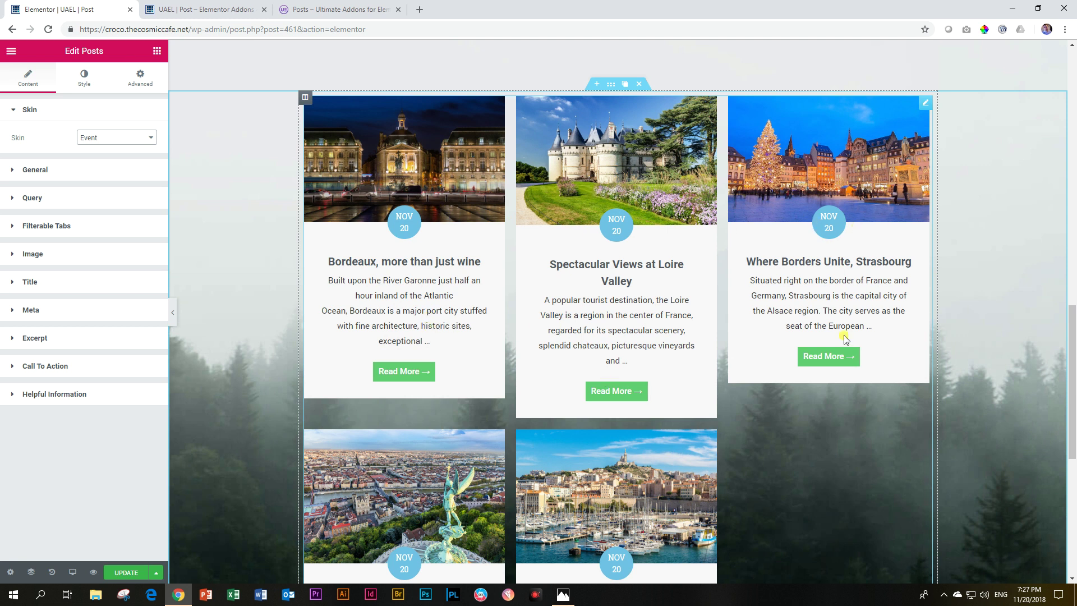
{"action": "scroll", "coordinate": [824, 337], "scroll_direction": "down", "scroll_amount": 5}
{"action": "scroll", "coordinate": [655, 397], "scroll_direction": "up", "scroll_amount": 4}
{"action": "scroll", "coordinate": [823, 311], "scroll_direction": "down", "scroll_amount": 3}
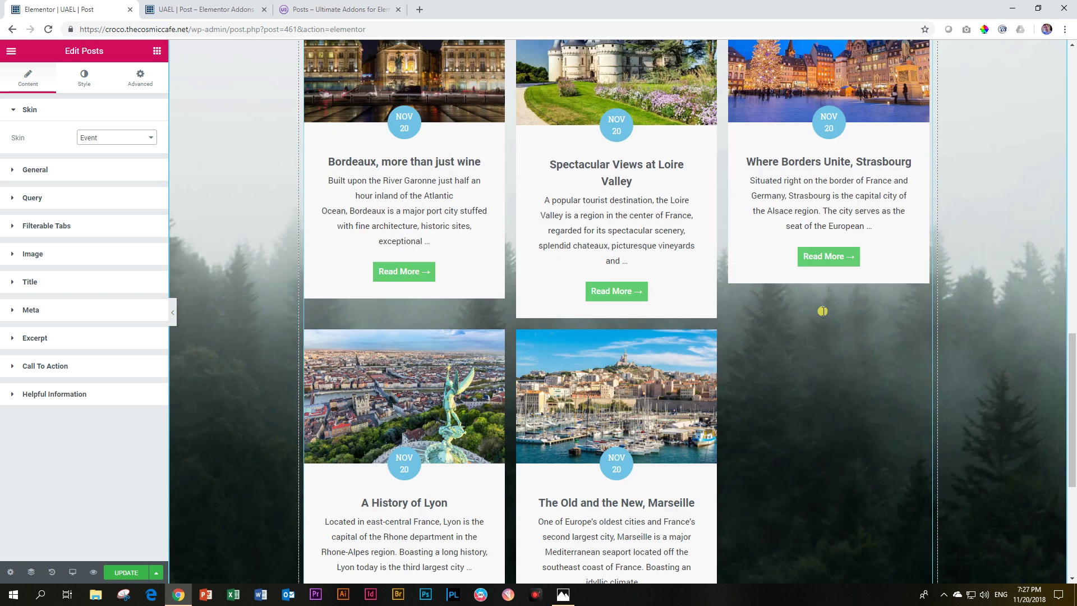
- Review the Event skin's new Style tab sections, ending on the Style tab
{"action": "left_click", "coordinate": [84, 77]}
{"action": "left_click", "coordinate": [27, 80]}
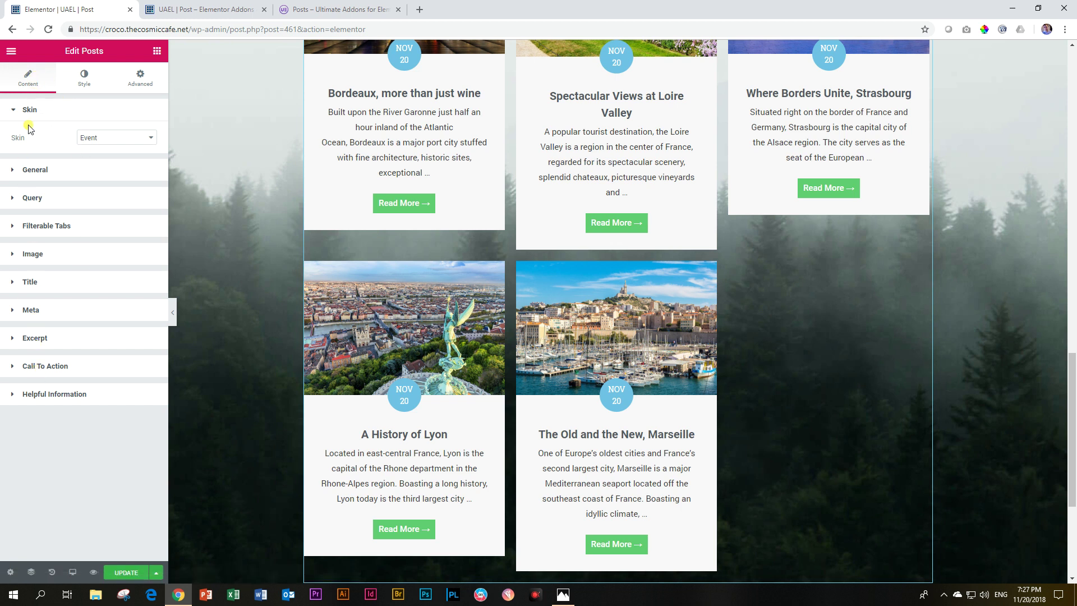
{"action": "left_click", "coordinate": [84, 79]}
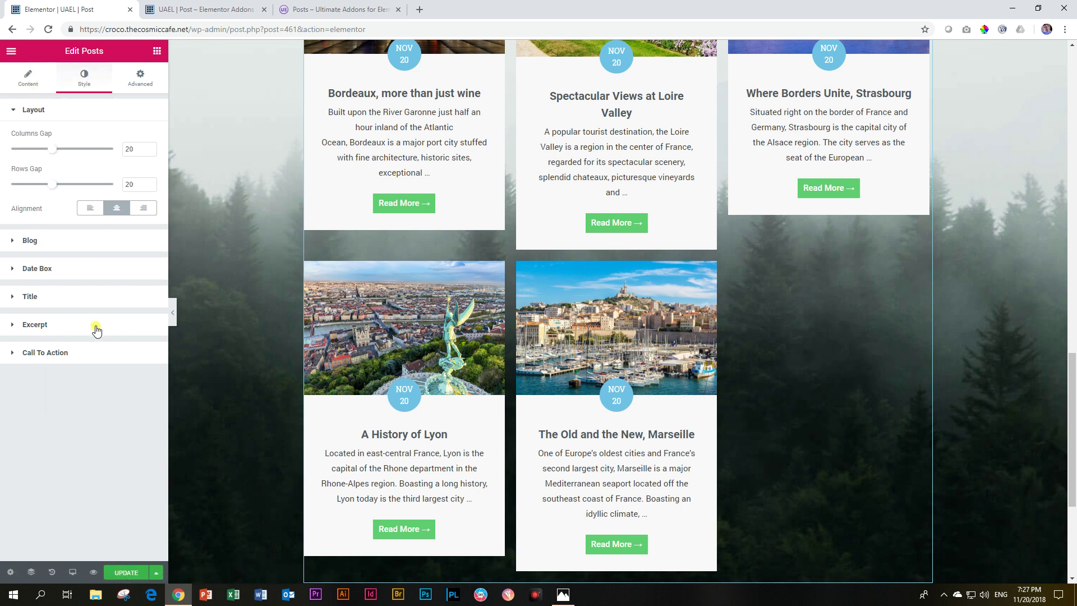
{"action": "left_click", "coordinate": [31, 78]}
{"action": "left_click", "coordinate": [84, 78]}
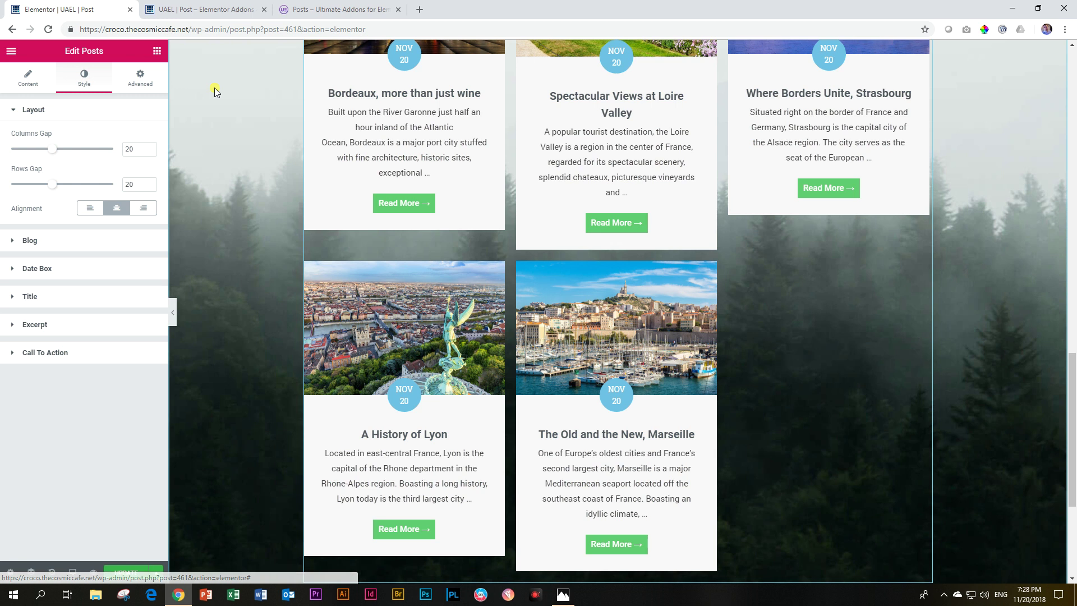
- Go to the 'Posts – Ultimate Addons' tab and scroll up to 'Customize Your Blog Posts Easily'
{"action": "left_click", "coordinate": [339, 8]}
{"action": "scroll", "coordinate": [285, 240], "scroll_direction": "up", "scroll_amount": 15}
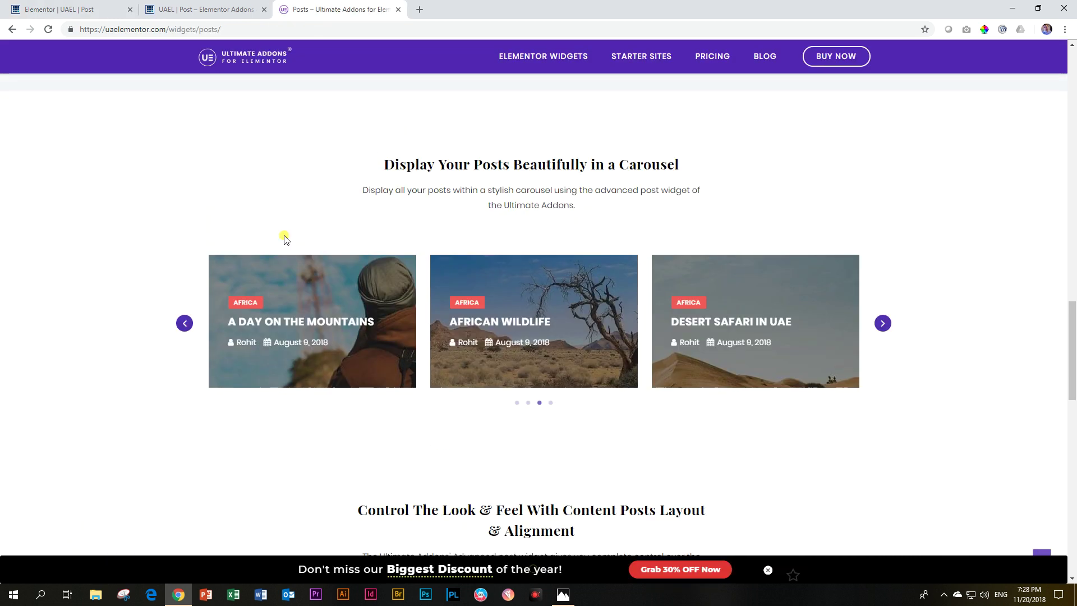
{"action": "scroll", "coordinate": [285, 245], "scroll_direction": "up", "scroll_amount": 5}
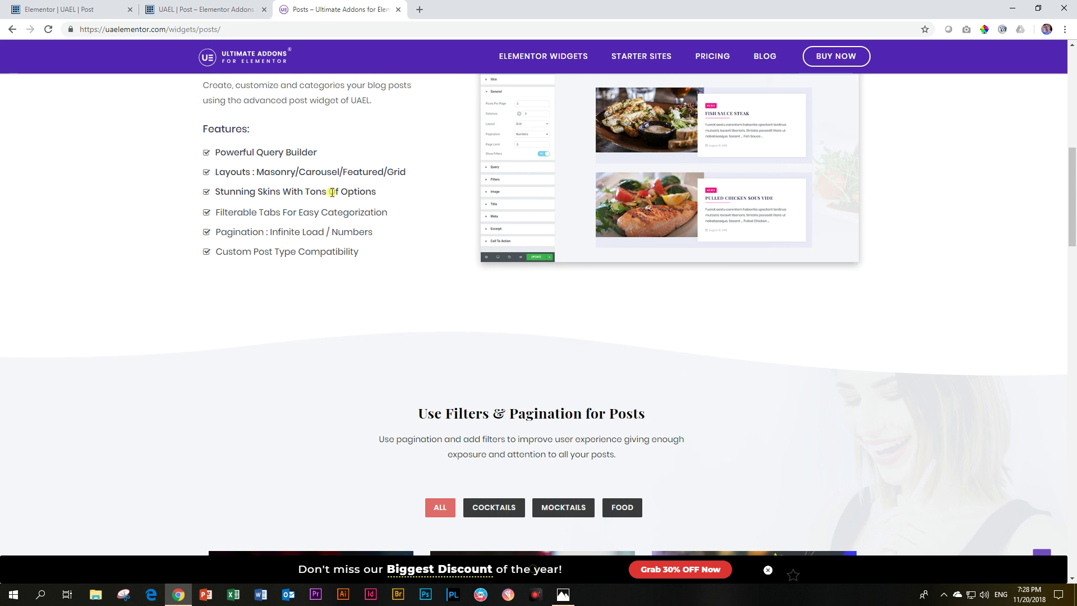
{"action": "scroll", "coordinate": [356, 227], "scroll_direction": "up", "scroll_amount": 3}
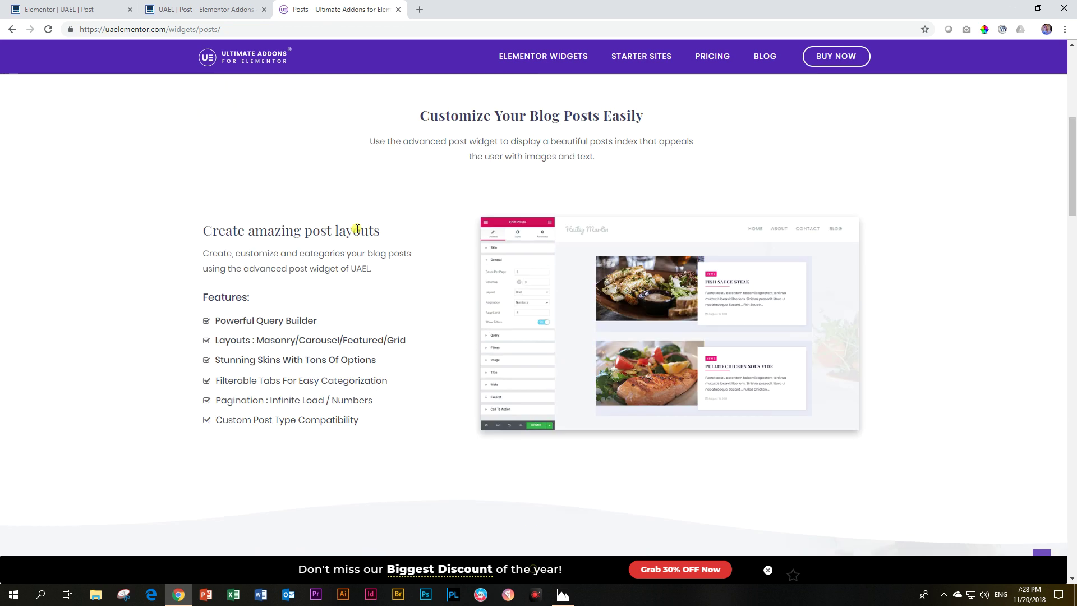